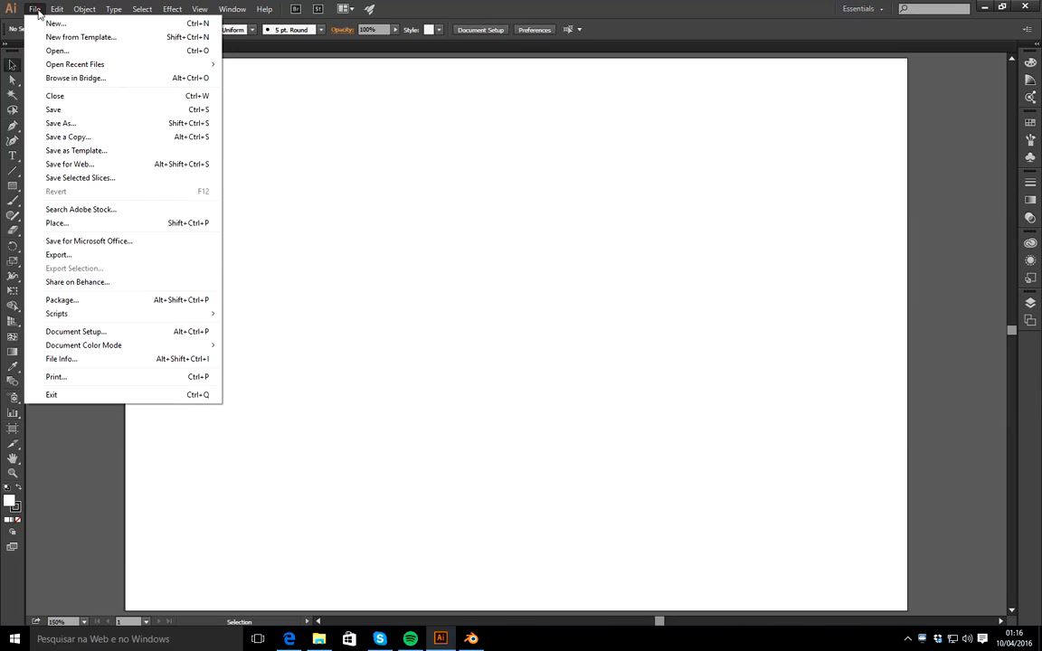
Place the garrafa_referencia image on the artboard at about 138 × 204 mm, nearly filling the artboard's height
click(89, 226)
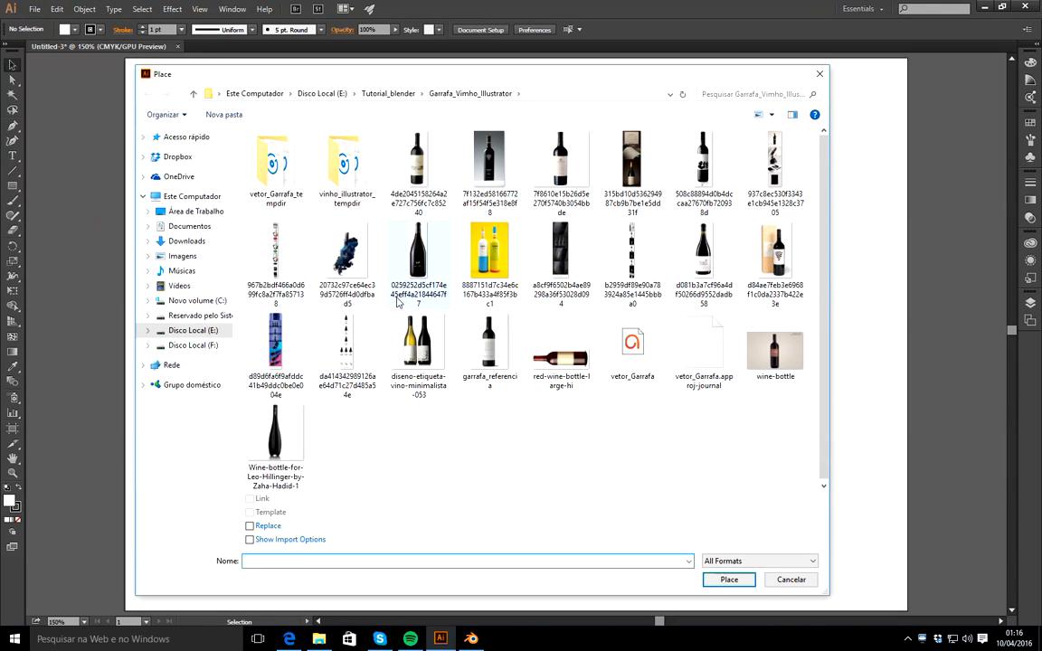
click(488, 343)
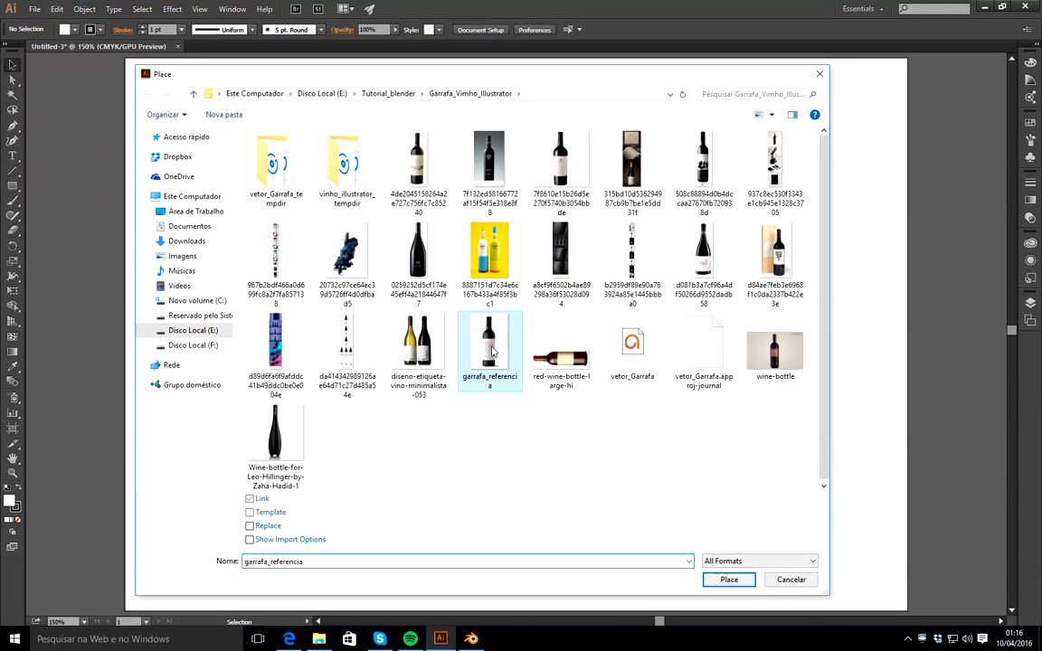
click(729, 579)
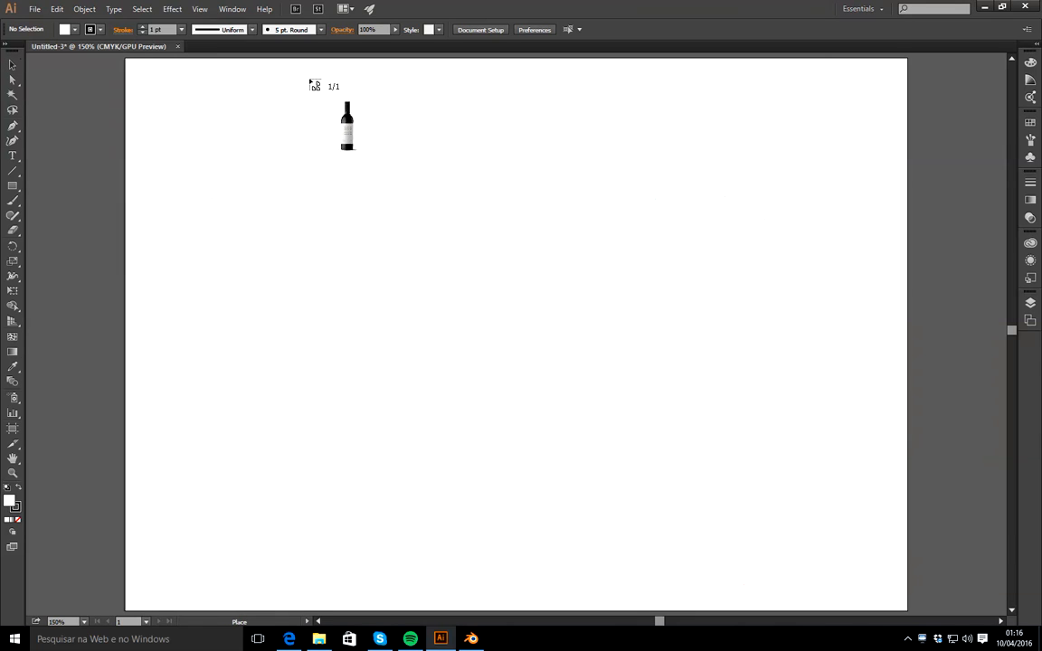
drag(297, 66, 780, 611)
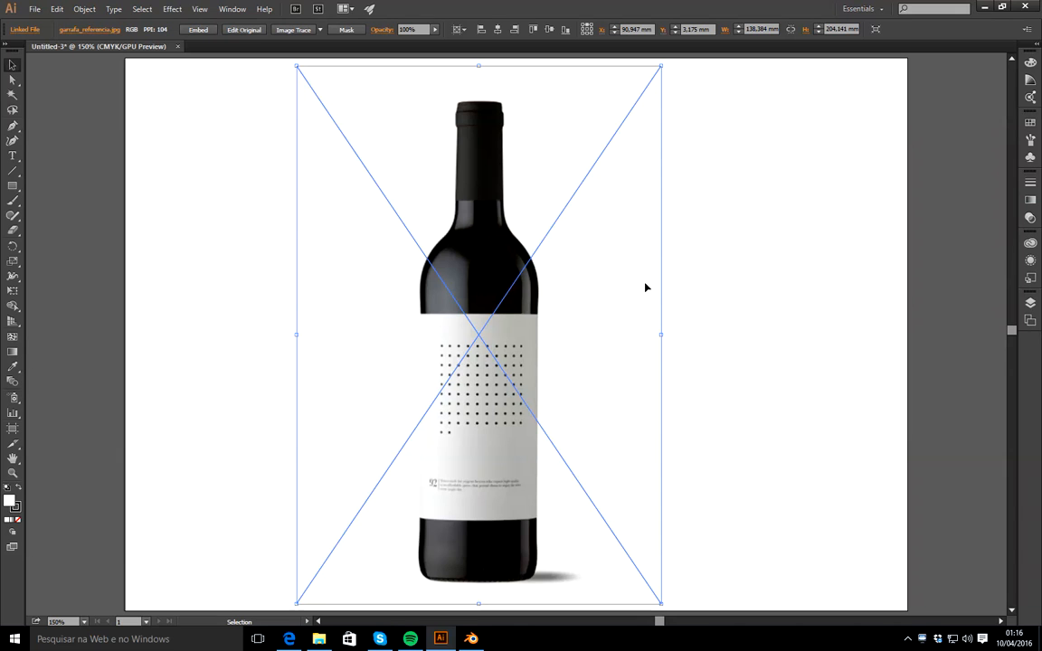
Lock the layer holding the bottle image and add a new layer above it
click(1032, 306)
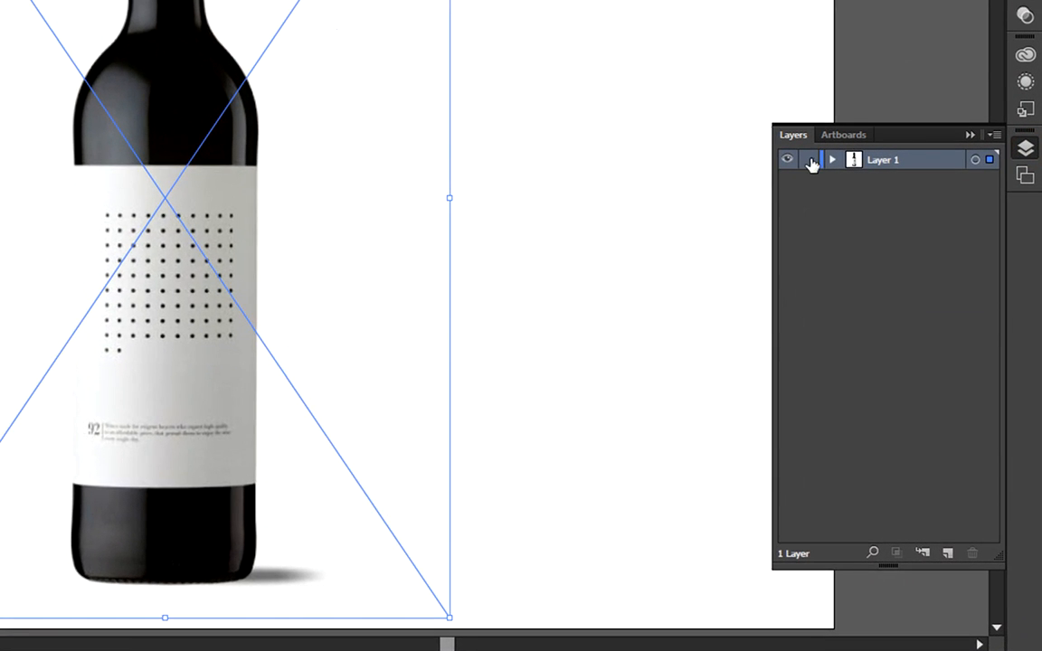
click(810, 161)
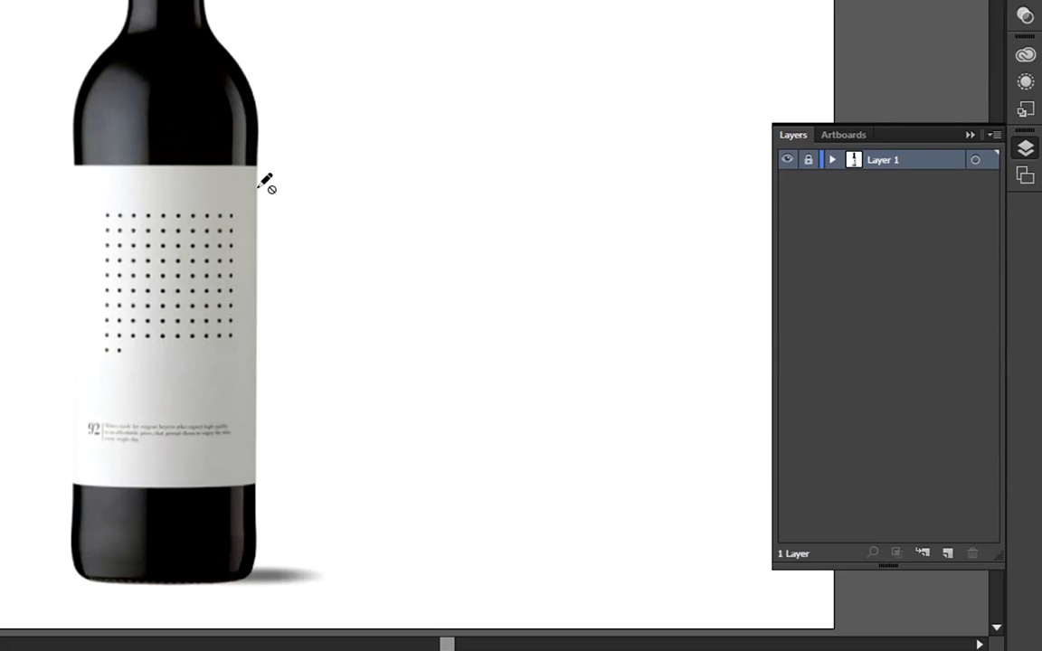
click(948, 555)
Rename the locked bottle image layer as referencia
click(890, 184)
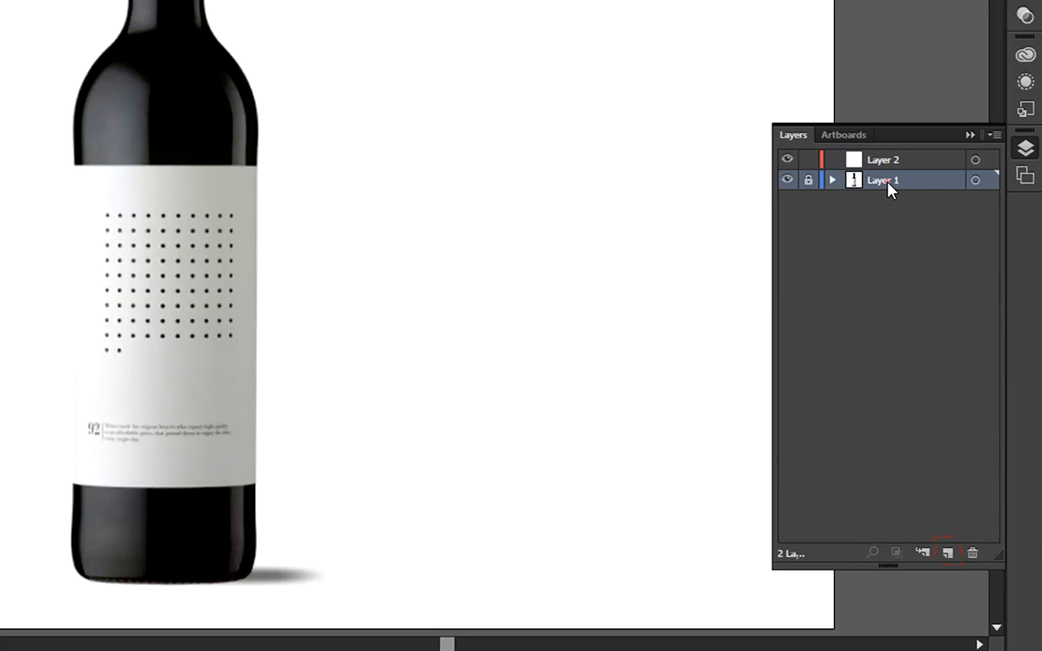
double_click(887, 180)
text(refer)
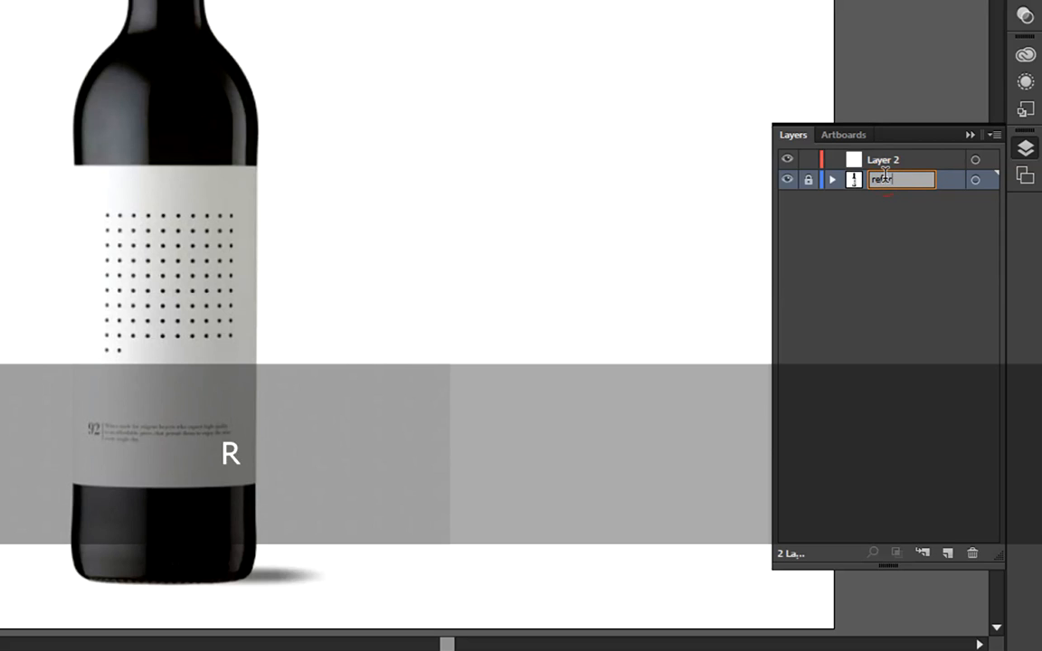
text(encia)
key(Return)
Rename the new empty layer as garrafa_Vetor
click(887, 159)
double_click(887, 159)
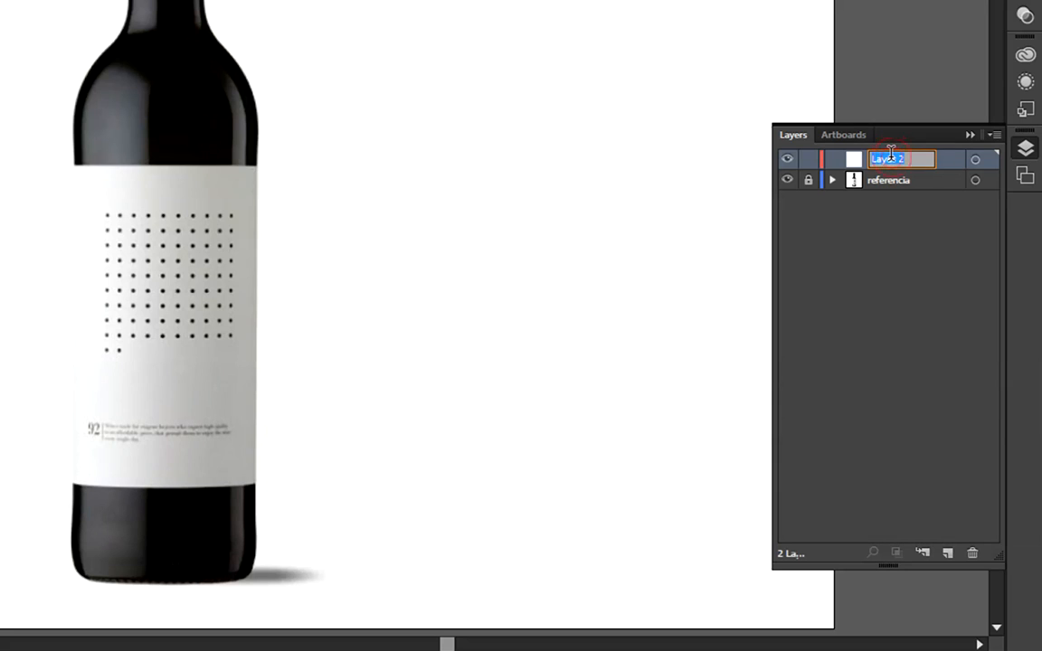
text(ga)
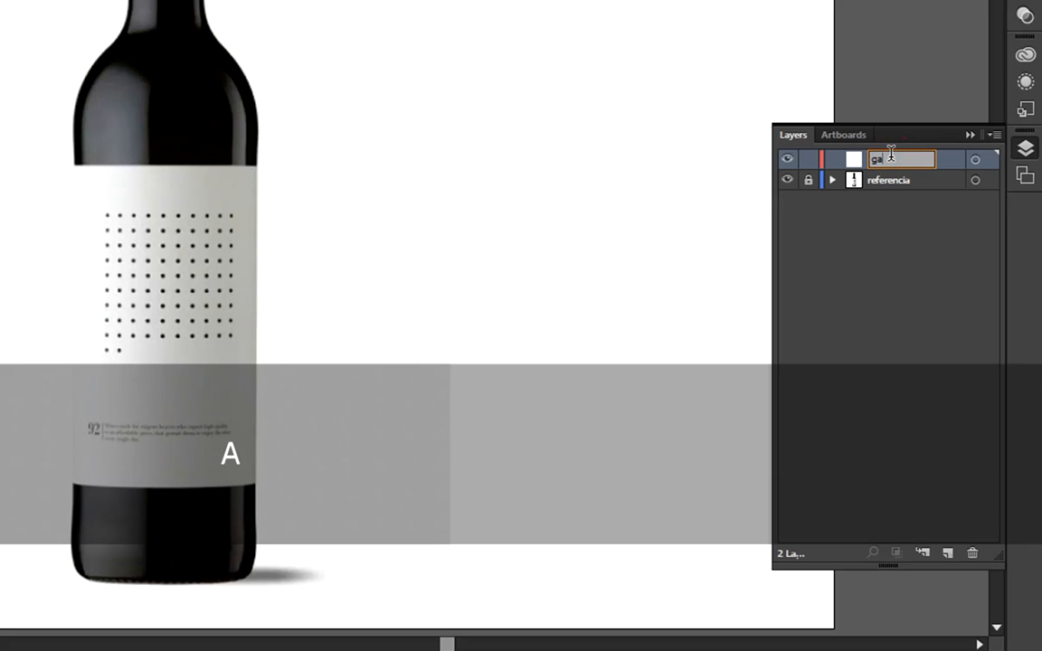
text(rrafa_Vetor)
key(Return)
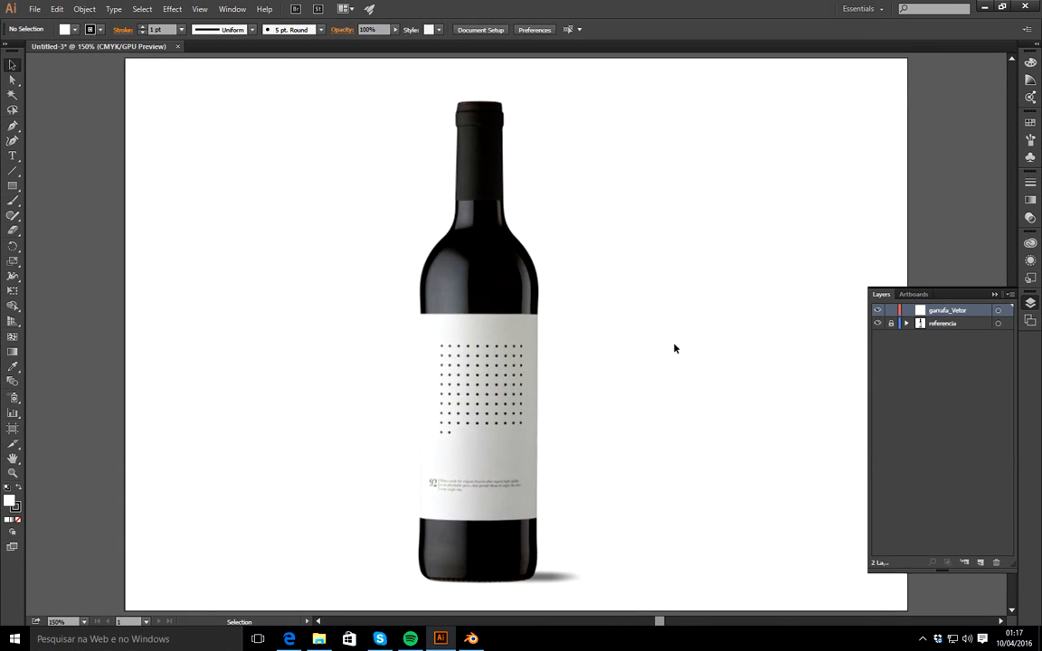
Set up the Rectangle tool with no fill and a red 2 pt stroke
click(11, 185)
click(76, 30)
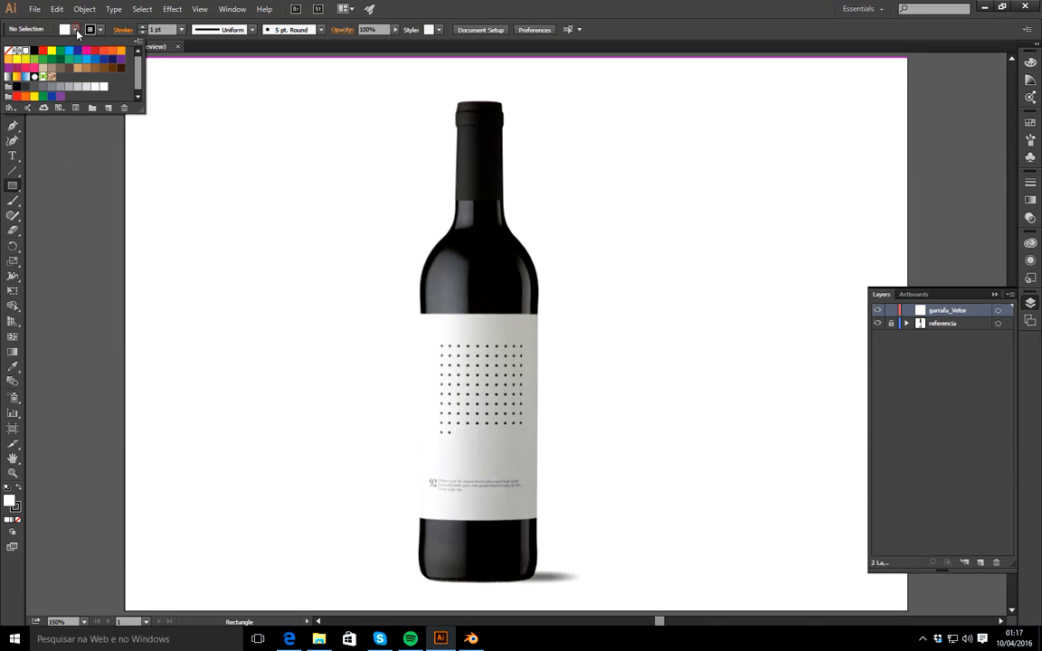
click(11, 50)
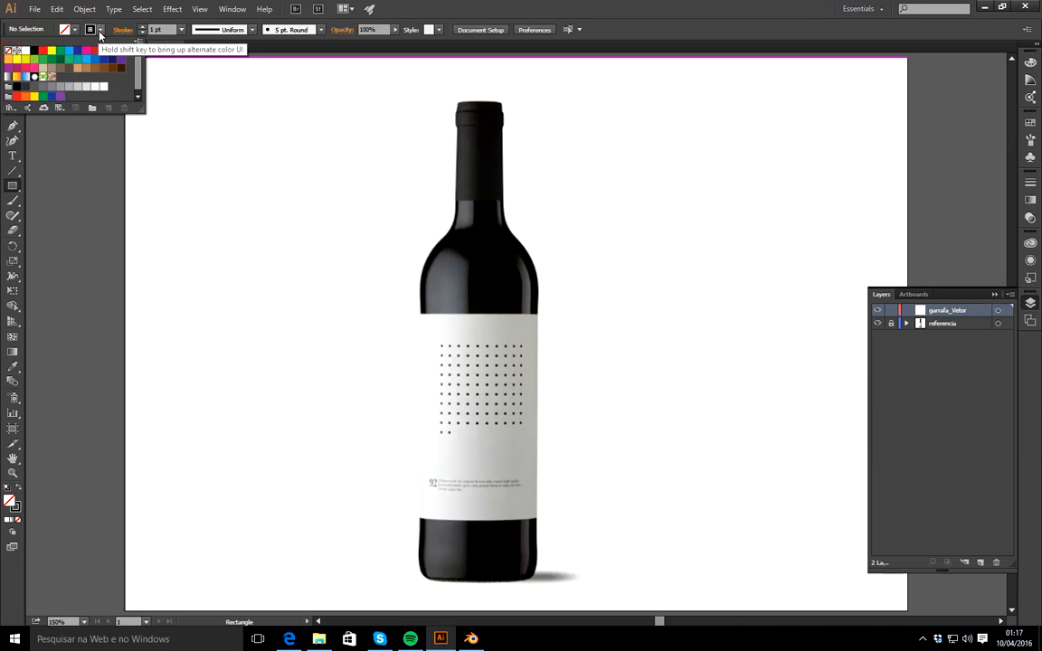
click(100, 33)
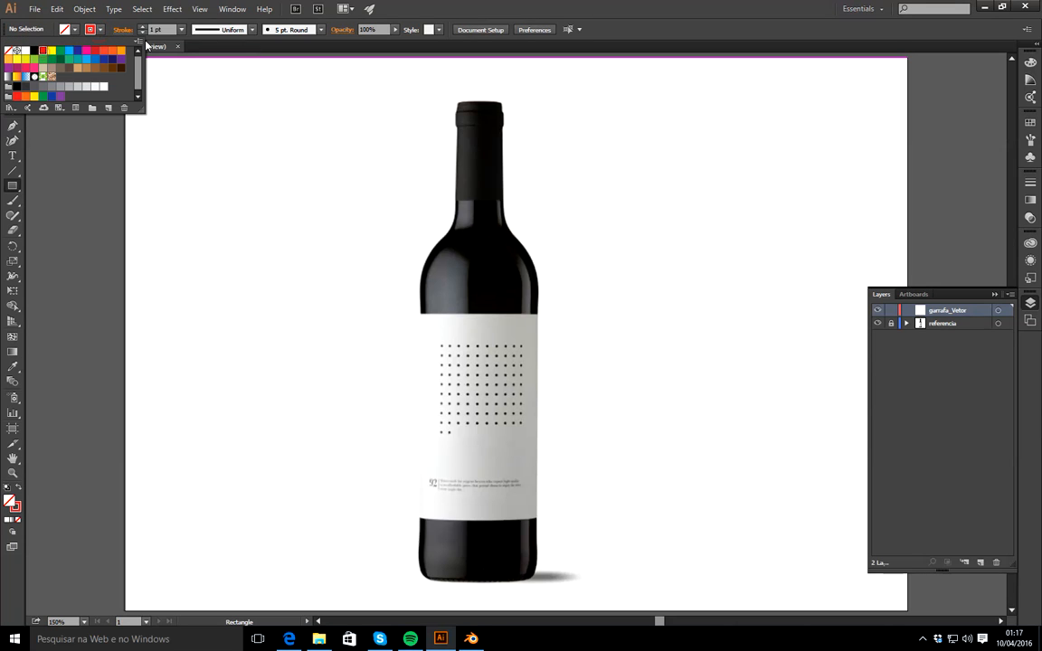
click(142, 27)
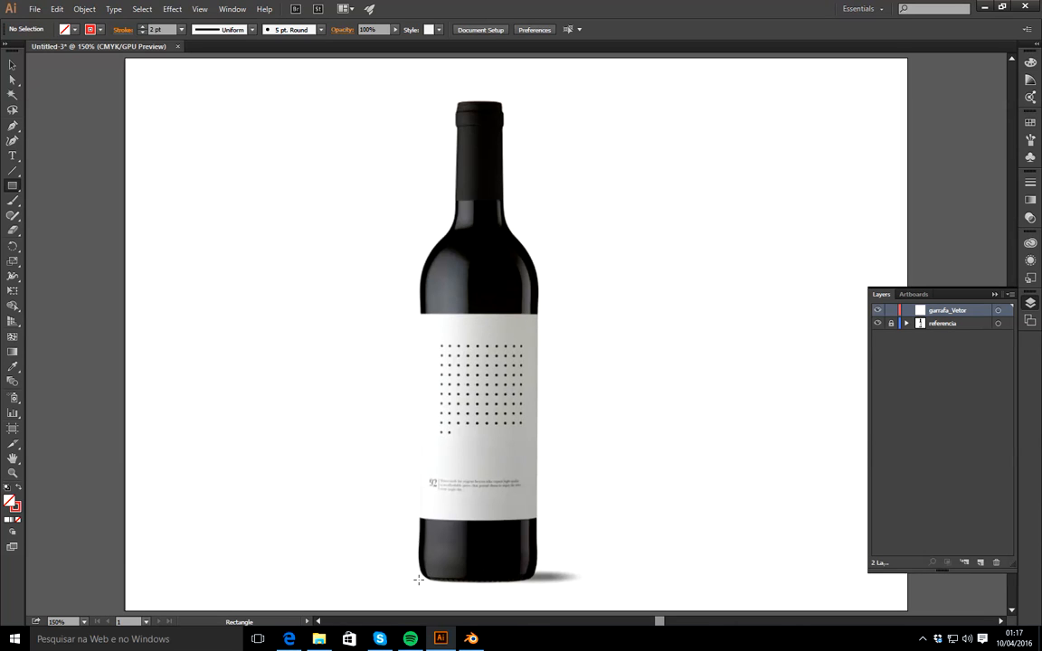
Draw a rectangle of about 45 × 125 mm over the bottle's body and an overlapping one of about 18 × 61 mm over its neck
drag(418, 580, 536, 249)
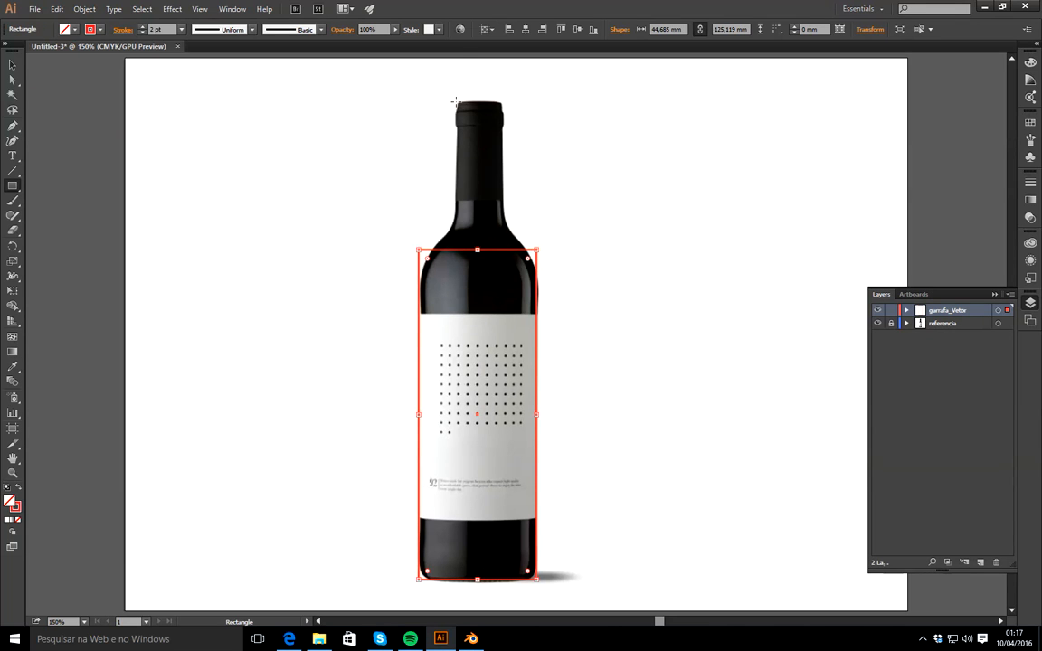
drag(456, 102, 502, 262)
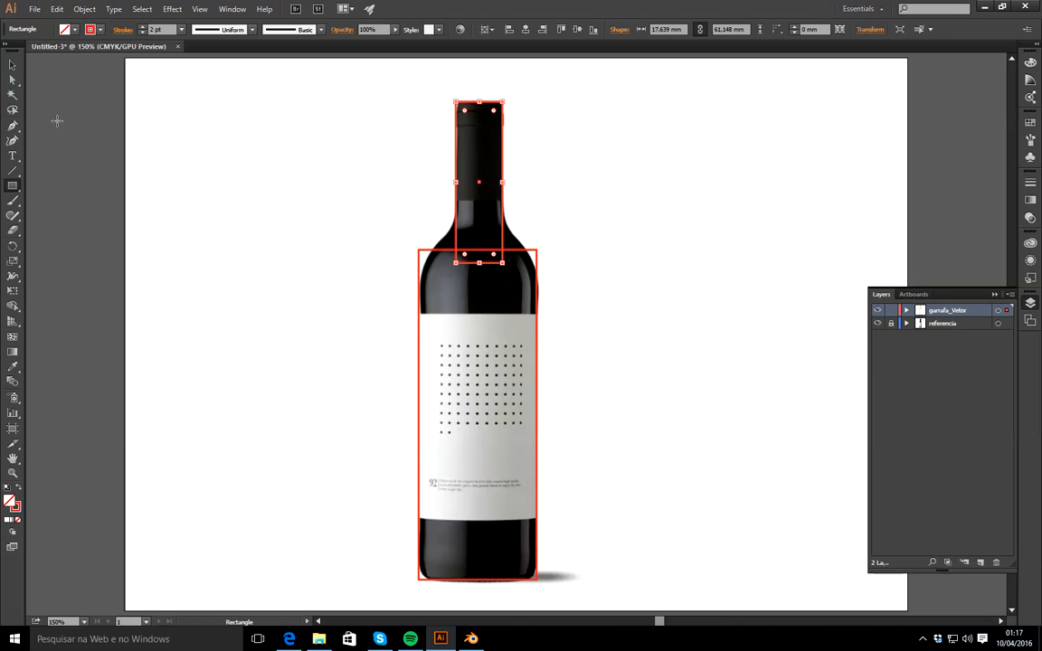
Unite the body and neck rectangles into a single outline with Pathfinder
click(13, 65)
drag(371, 211, 479, 308)
click(361, 250)
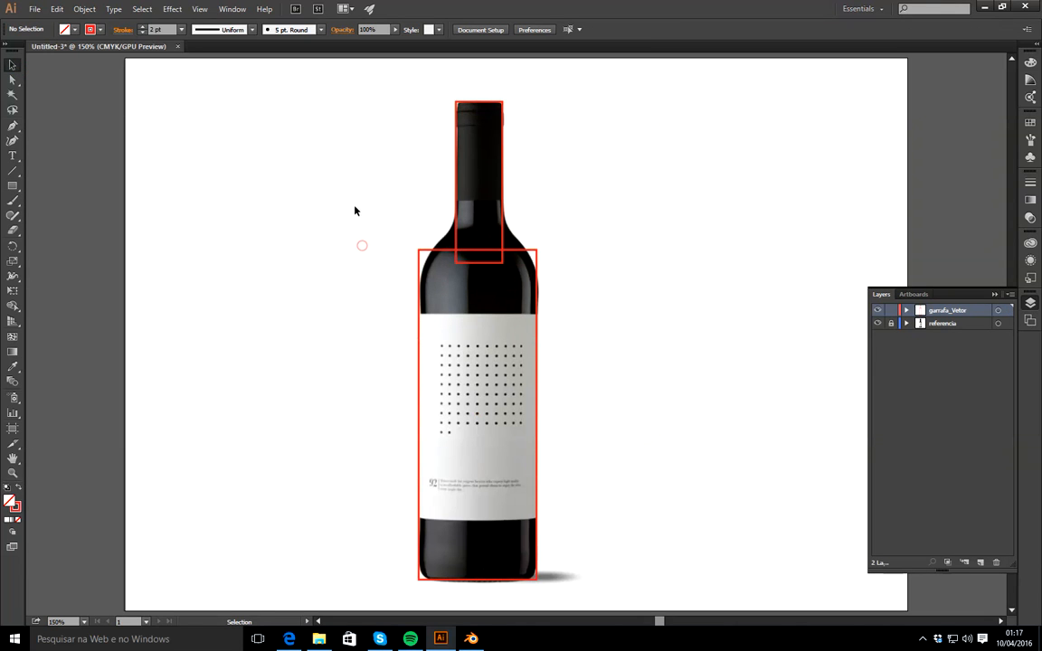
drag(330, 186, 480, 334)
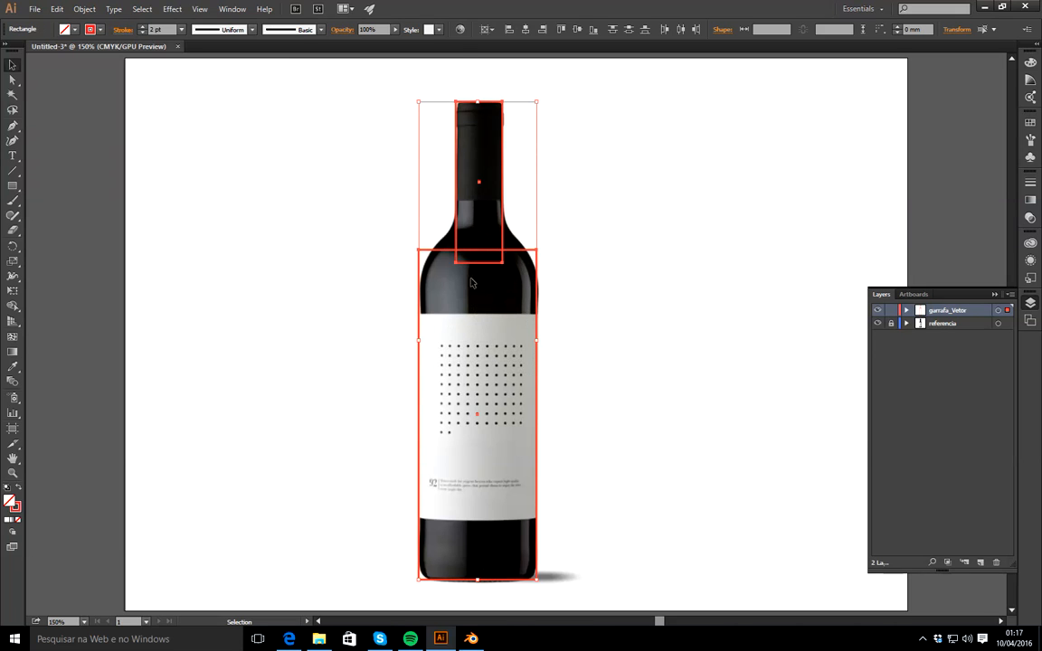
click(228, 9)
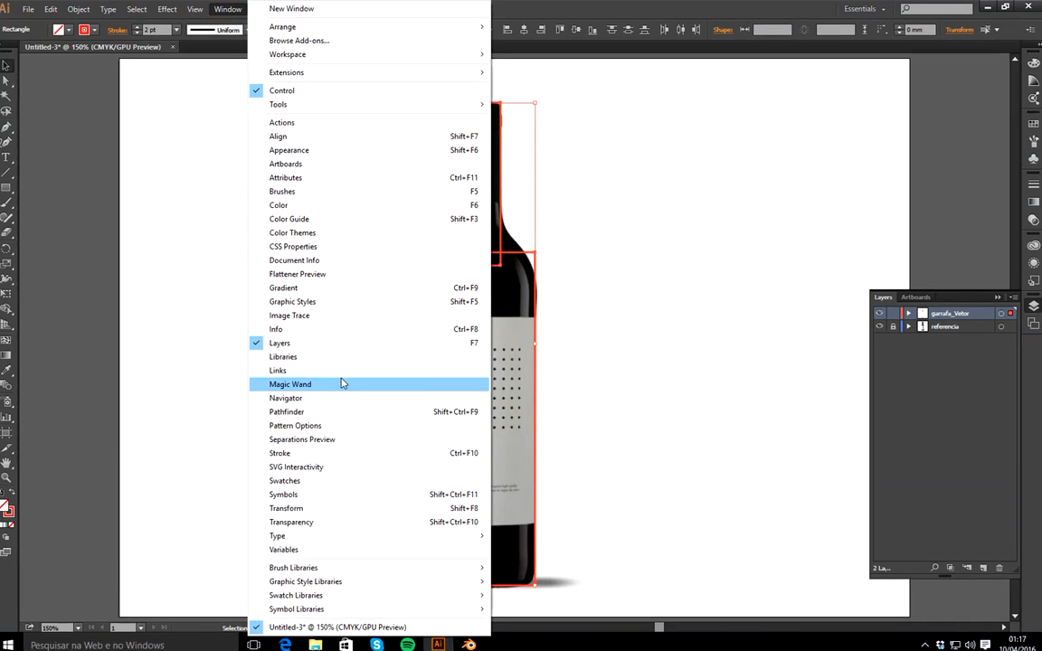
click(291, 408)
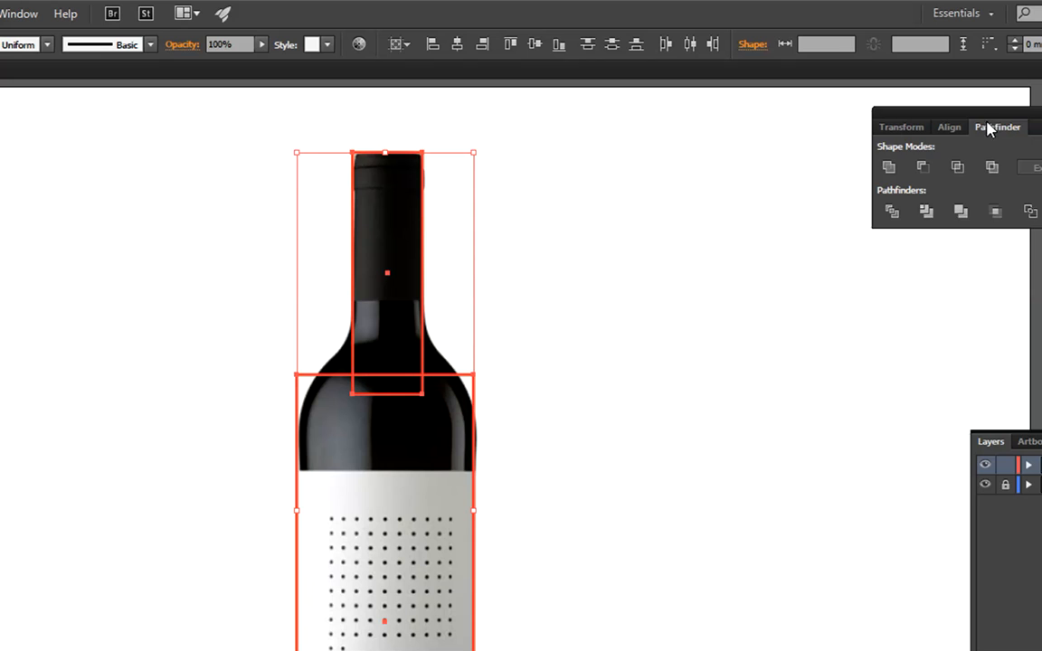
drag(988, 127, 864, 134)
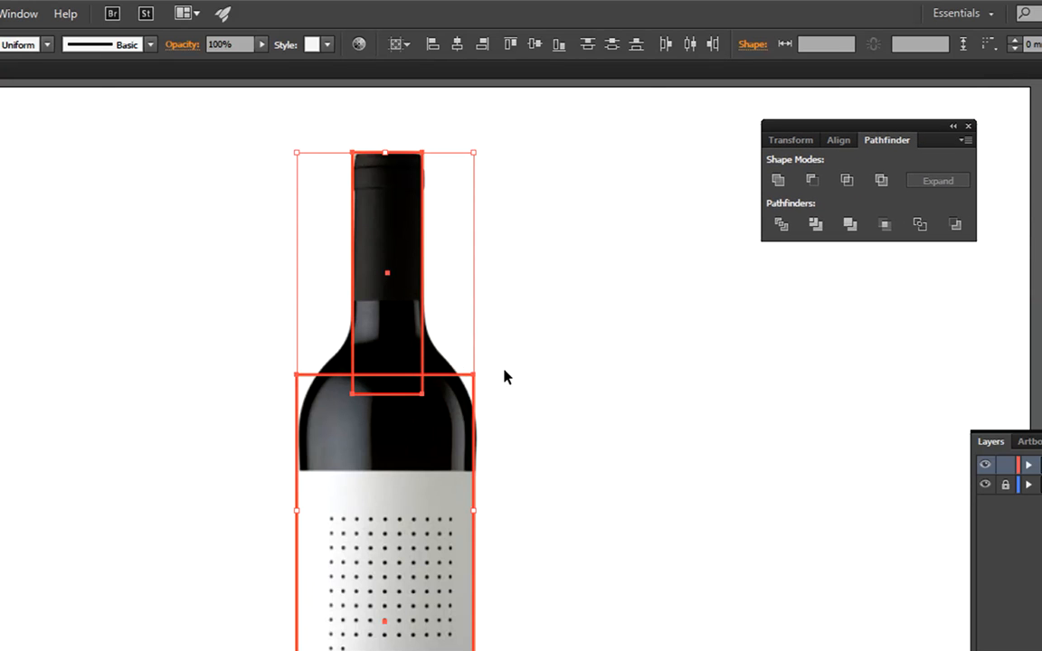
click(778, 181)
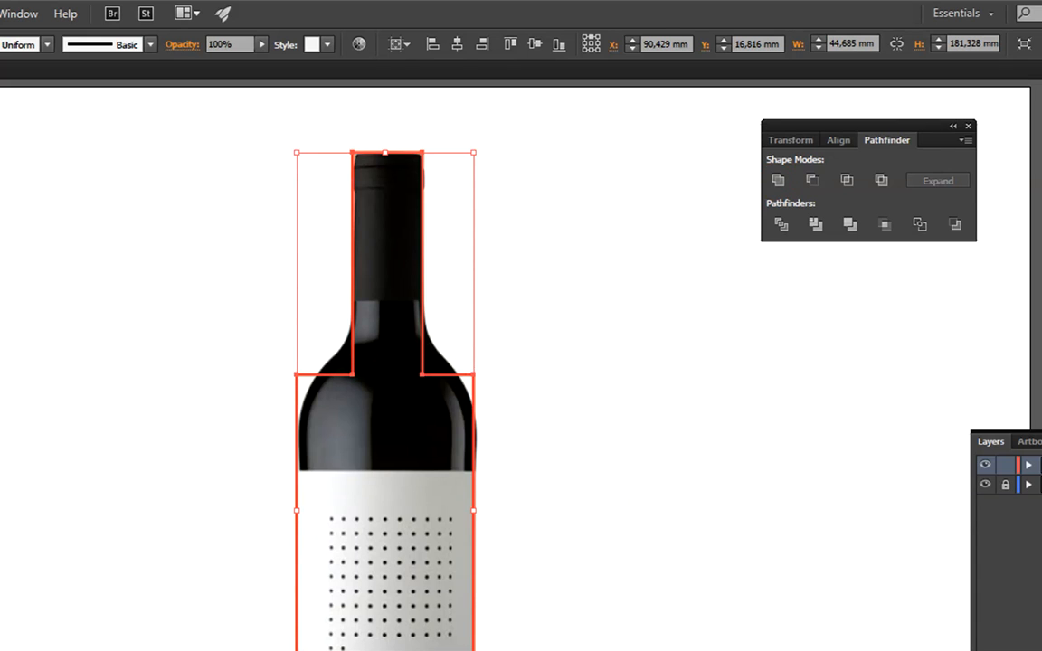
Nudge the two inner corner points between neck and body upward to where the photographed bottle's neck begins to widen
key(a)
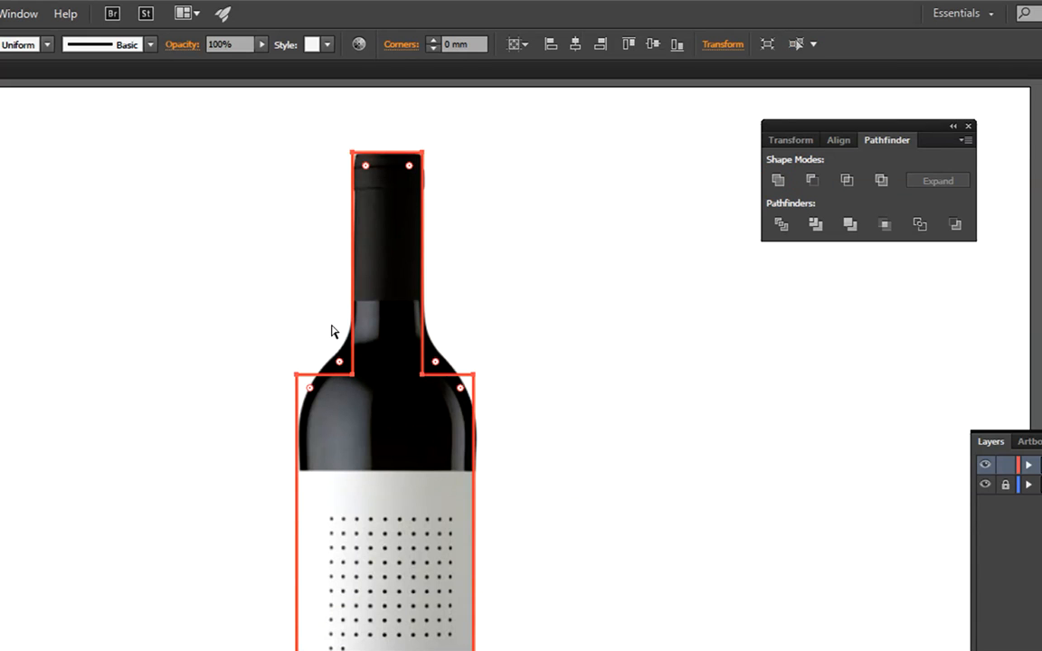
drag(331, 336, 442, 413)
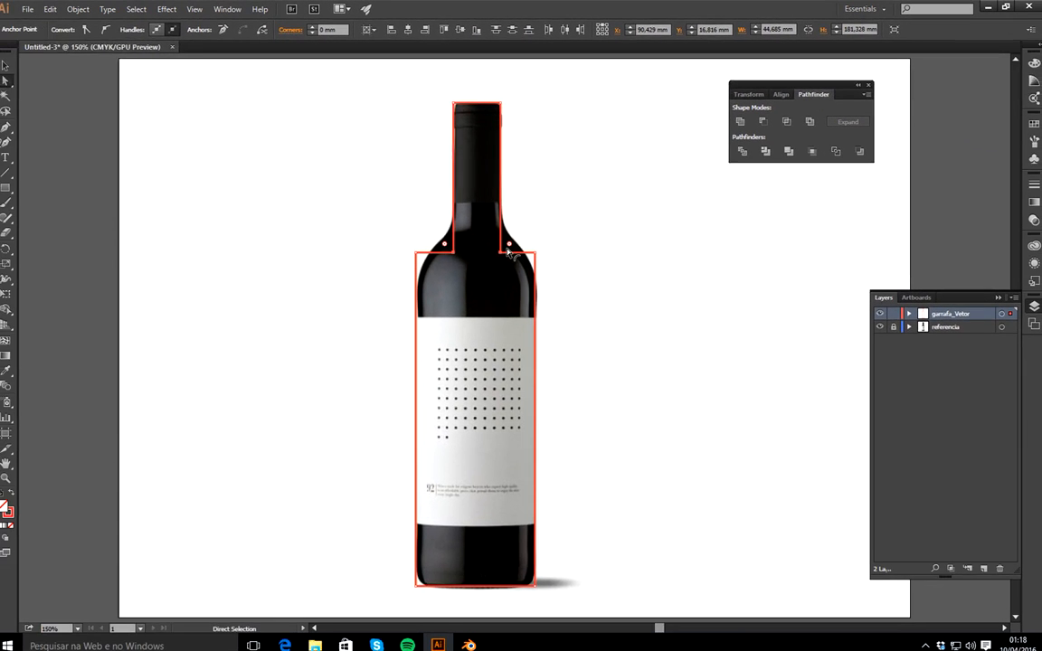
key(Up)
key(Up)
key(Up)
key(Up)
key(Up)
key(Up)
key(Up)
key(Up)
key(Up)
key(Up)
key(Up)
key(Up)
key(Up)
key(Up)
key(Up)
key(Up)
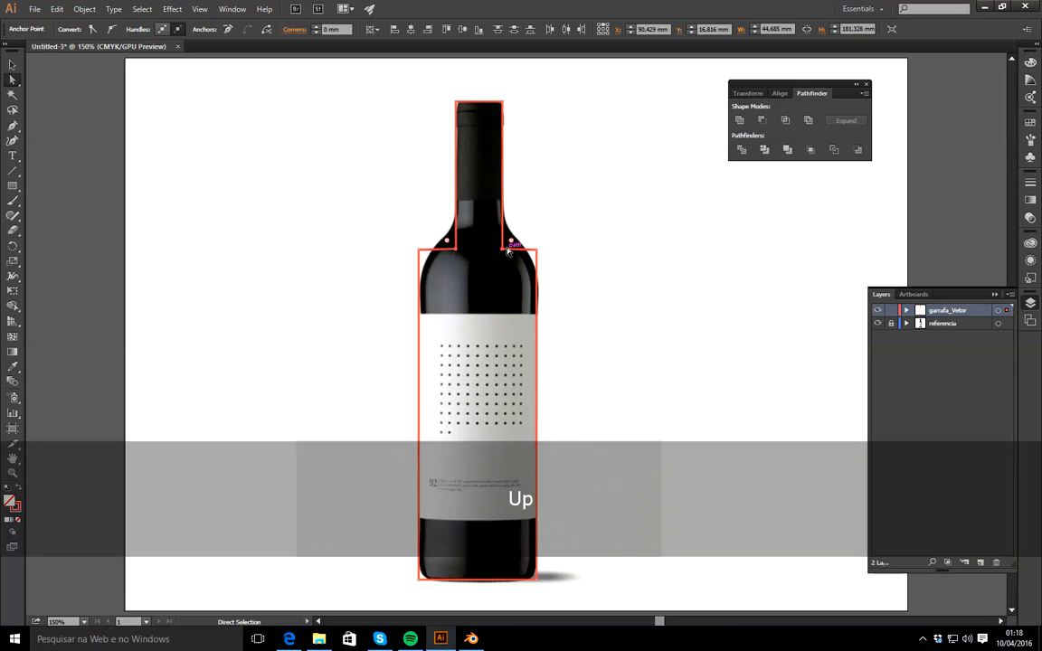
key(Up)
key(Up)
key(Up)
key(Up)
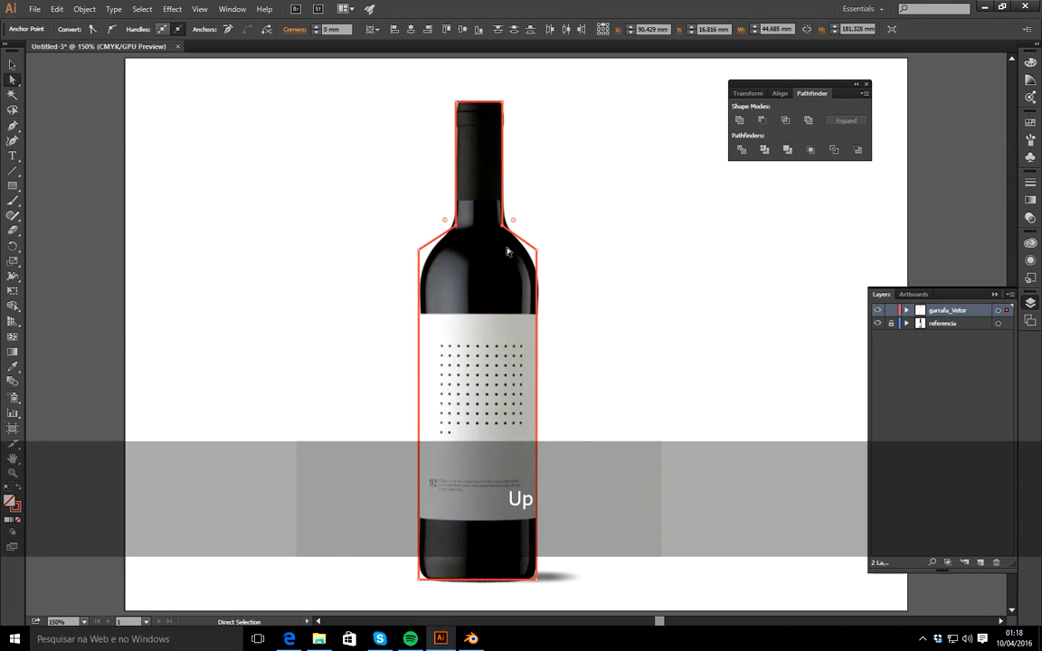
key(Down)
Nudge the outline's two outer shoulder points slightly downward to steepen the slope along the bottle's shoulders
drag(398, 244, 557, 288)
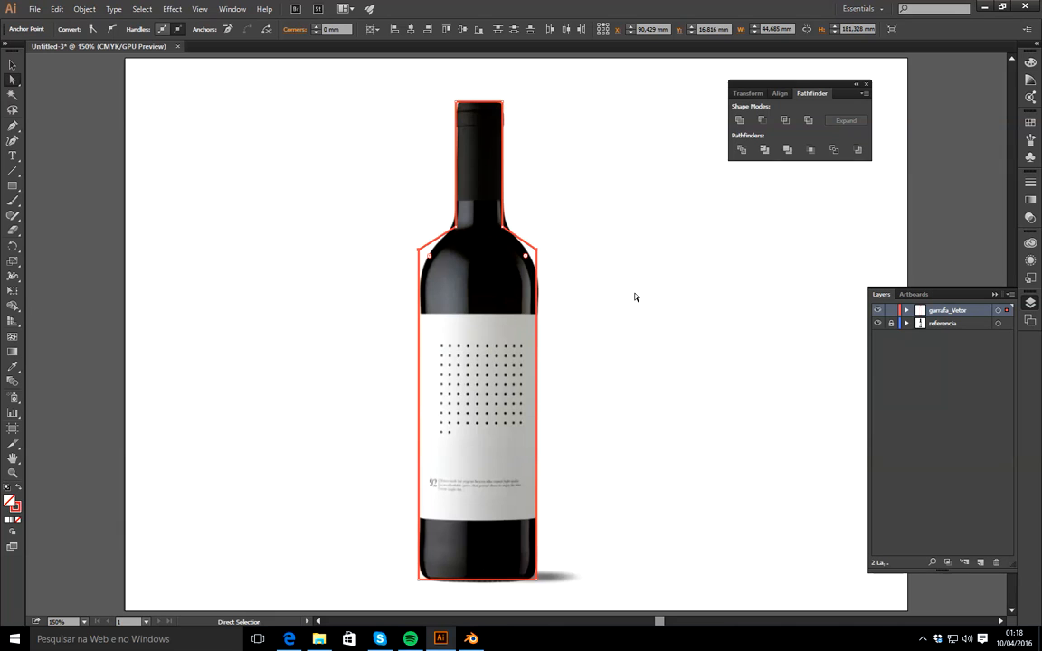
key(Down)
key(Down)
key(Down)
key(Down)
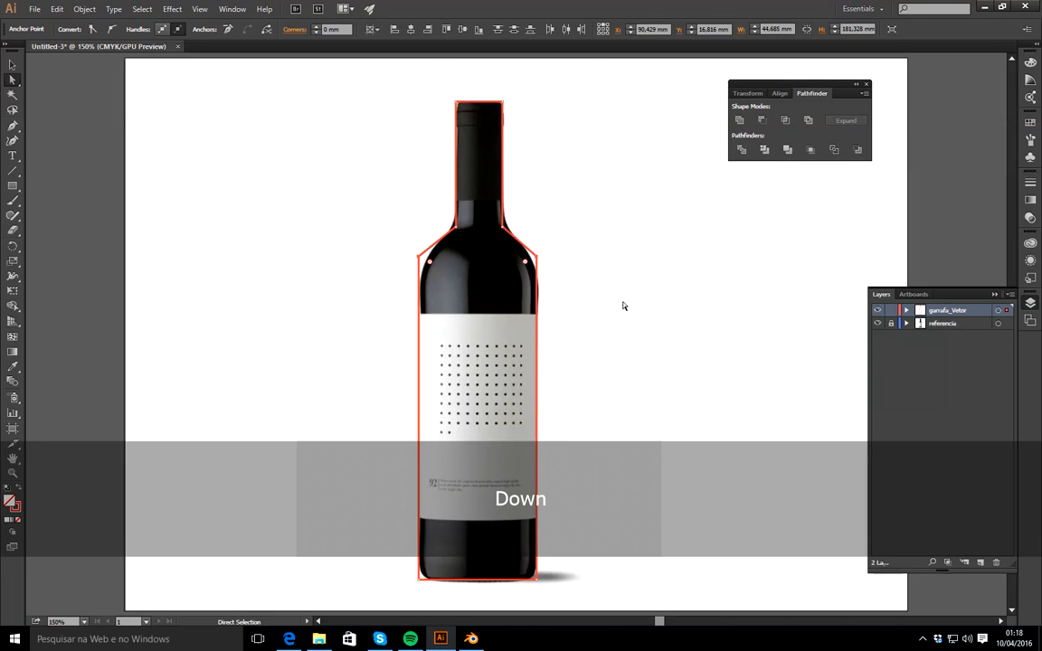
key(Down)
key(Down)
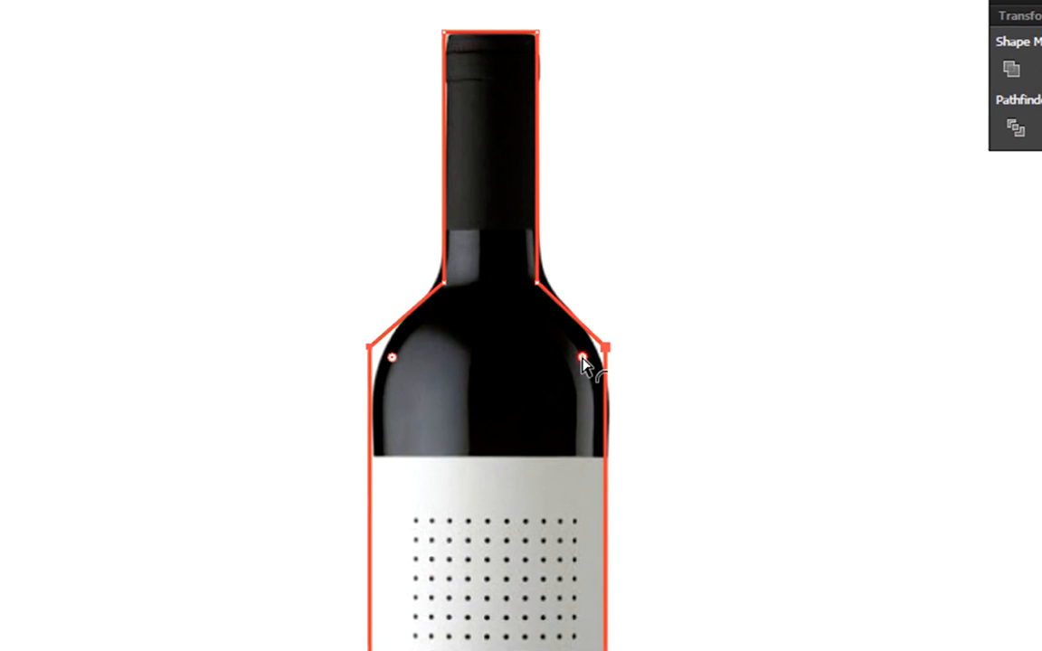
Round the outline's outer shoulders, neck-to-shoulder corners and bottom corners to follow the photographed bottle, with a radius of about 4.82 mm at the base
drag(583, 360, 498, 404)
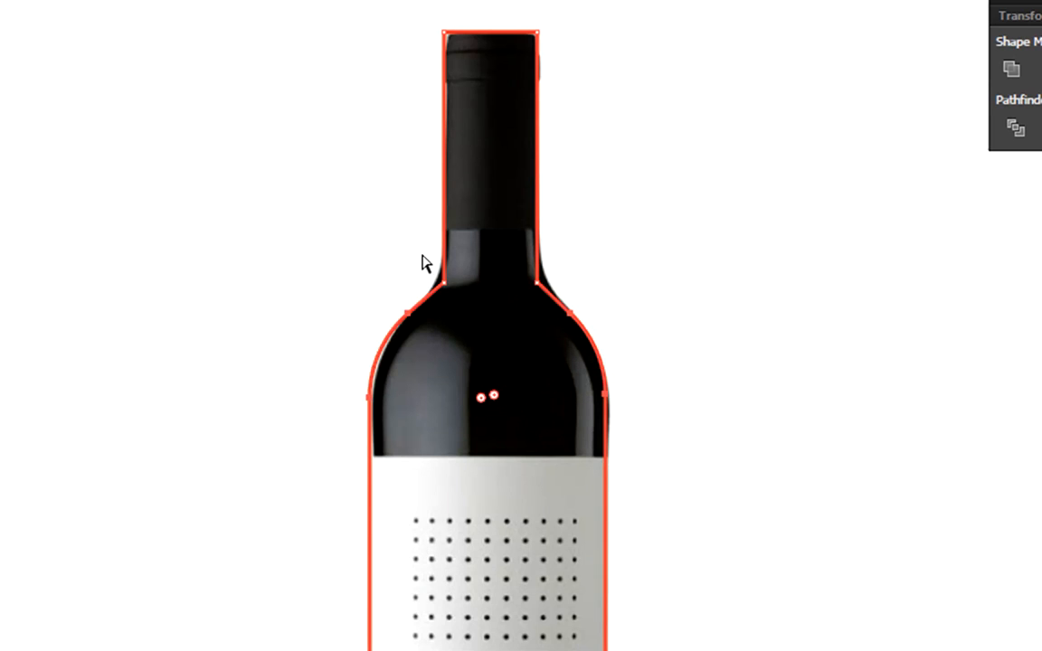
drag(419, 255, 625, 267)
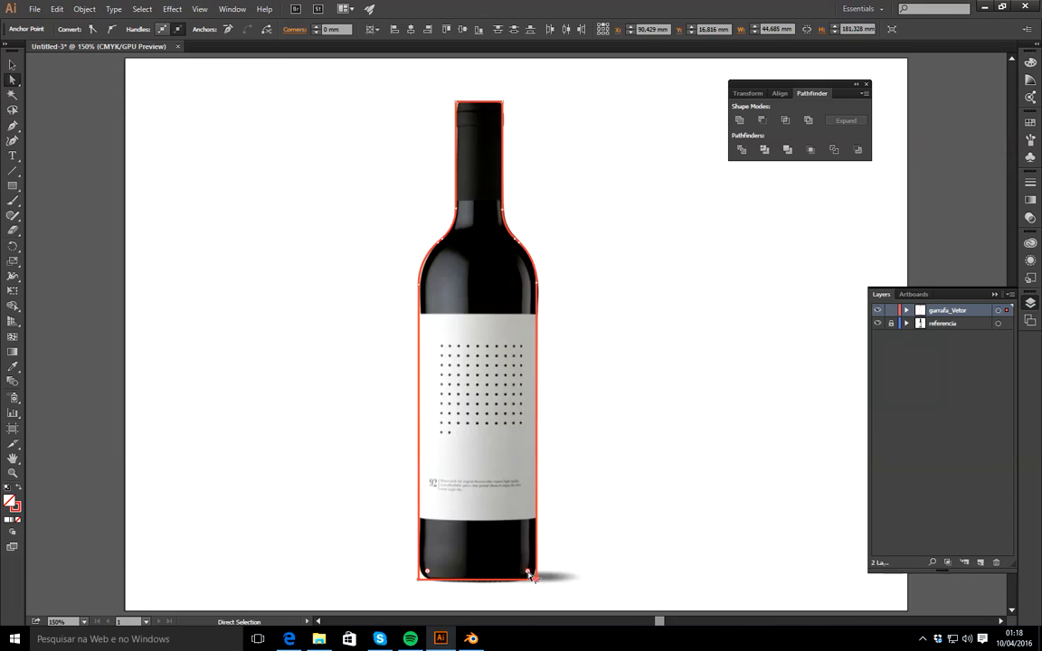
drag(531, 577, 529, 561)
Round the two top corners of the bottle's neck with a radius of about 1.29 mm
key(z)
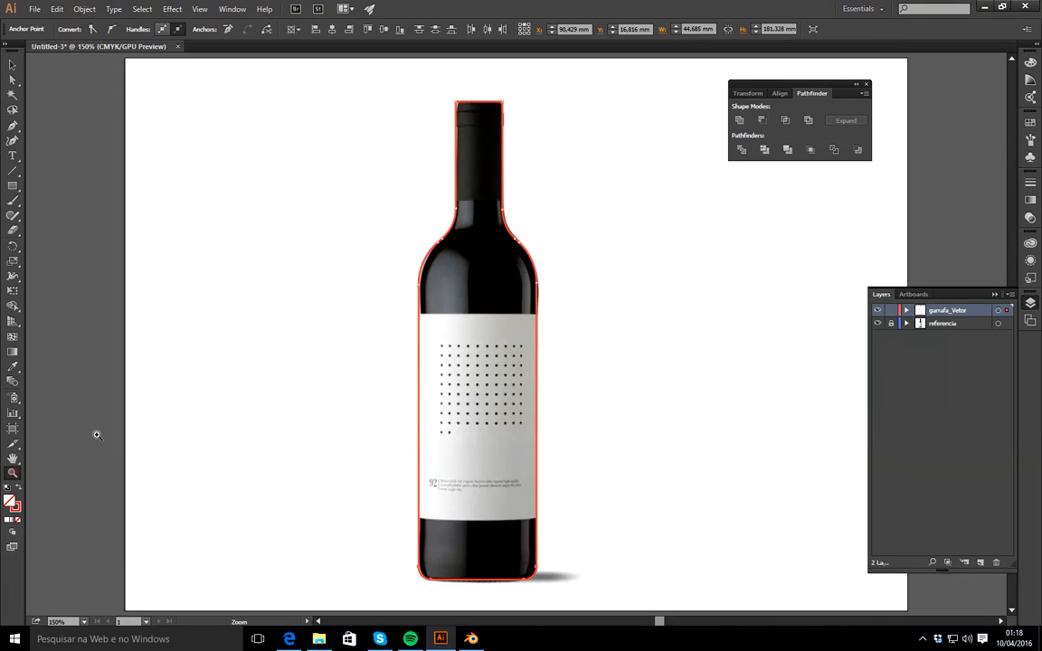
click(483, 100)
click(489, 352)
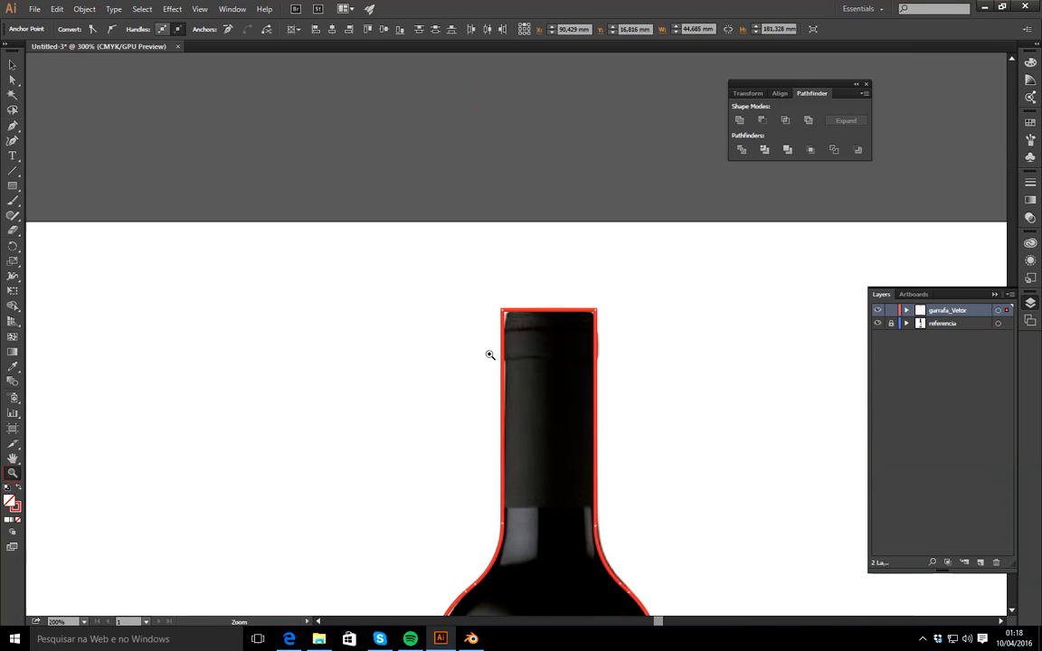
click(486, 350)
key(a)
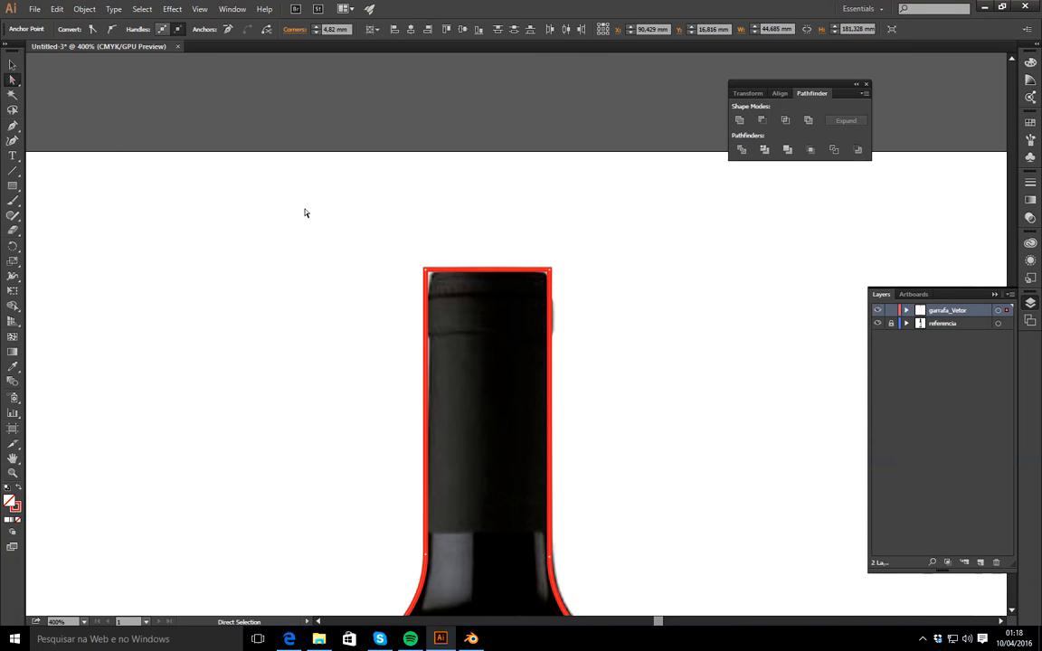
drag(392, 255, 554, 283)
key(ctrl+0)
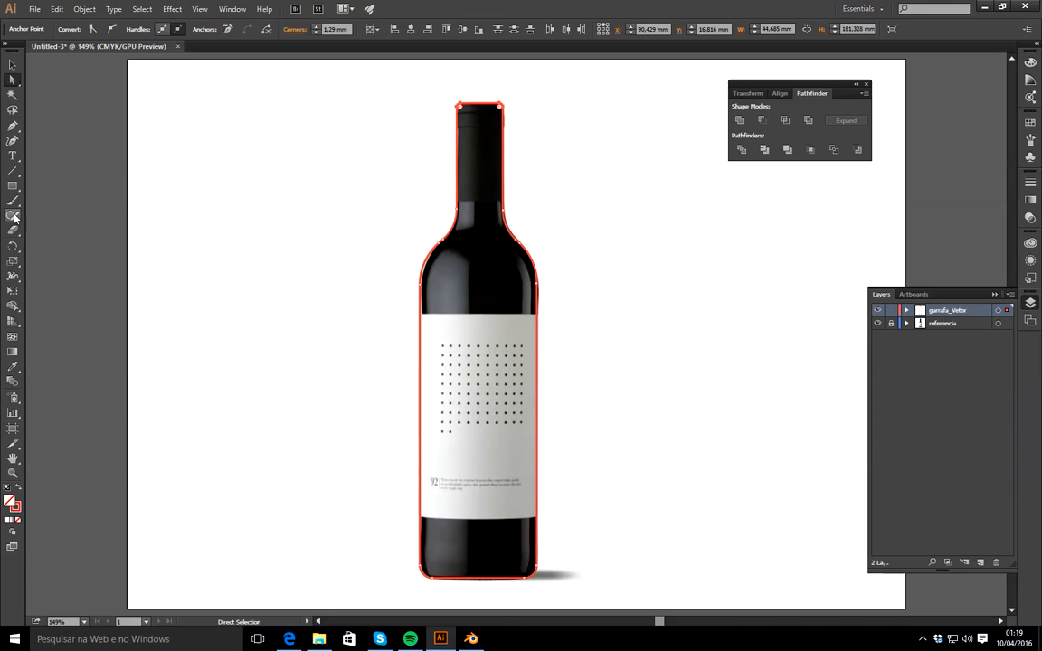
Fill the bottle outline with the black sampled from the photographed bottle's shoulder, using the Eyedropper
click(12, 367)
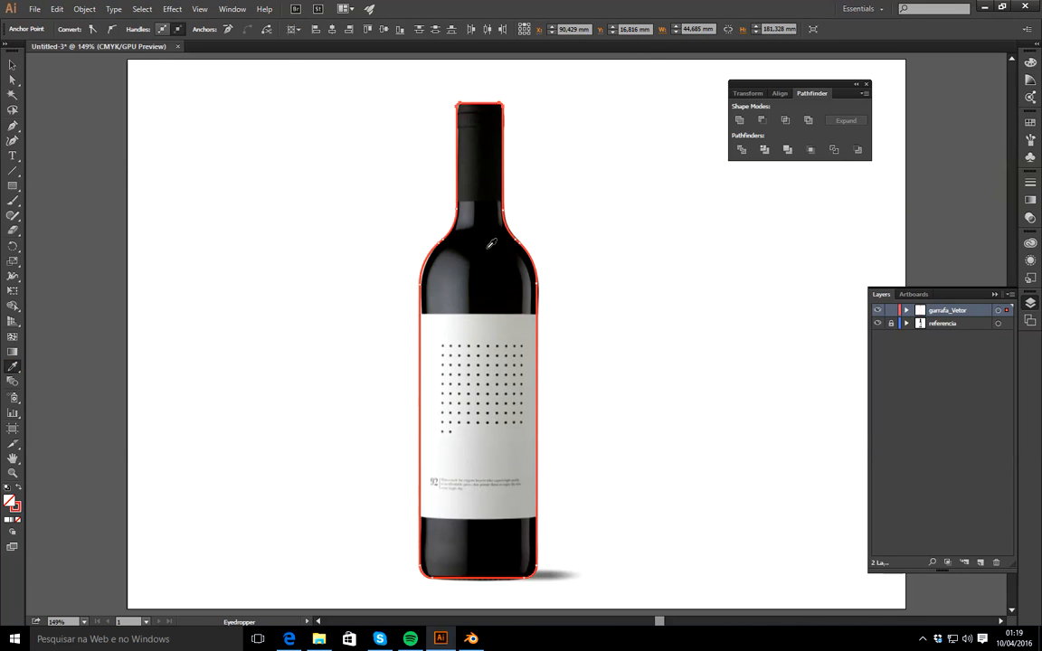
click(491, 244)
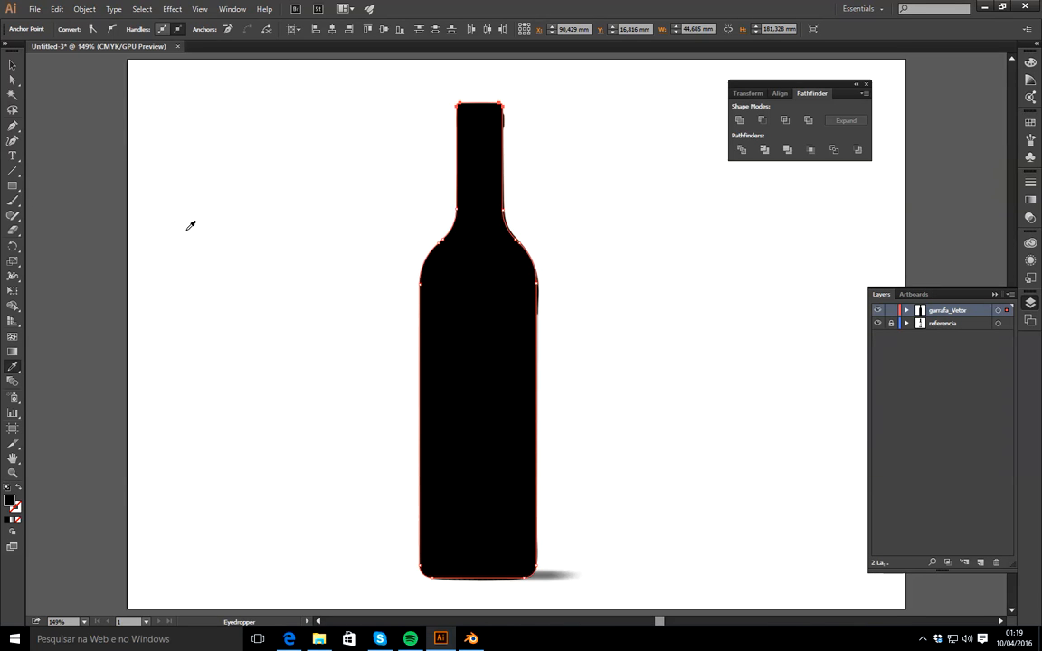
click(12, 65)
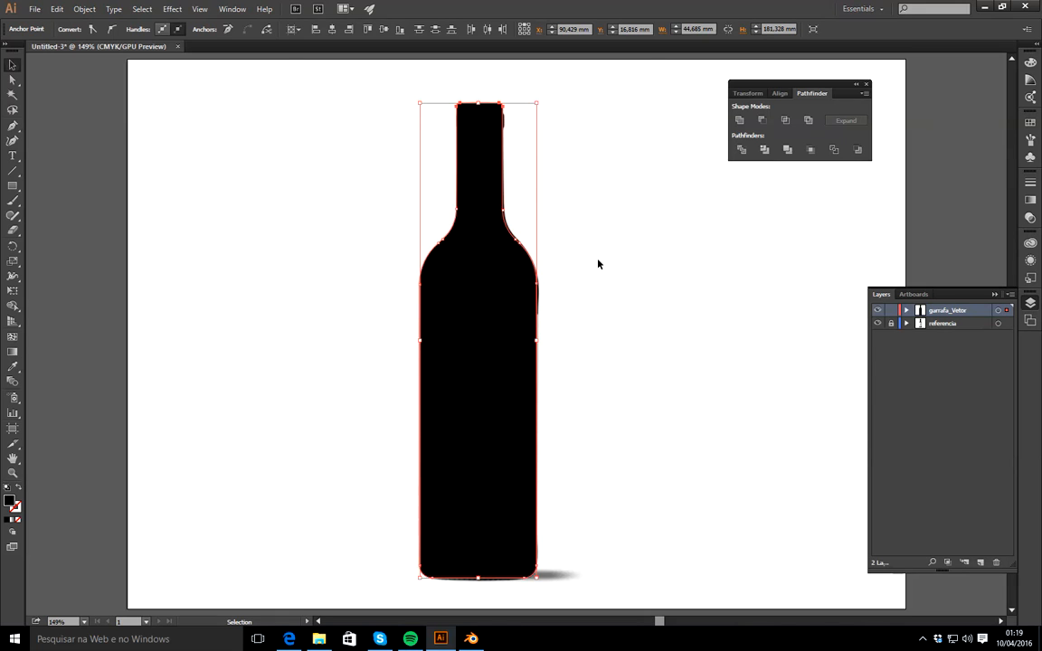
Hide and reshow the garrafa_Vetor layer to compare the black silhouette with the photographed bottle
click(878, 311)
click(878, 311)
click(878, 311)
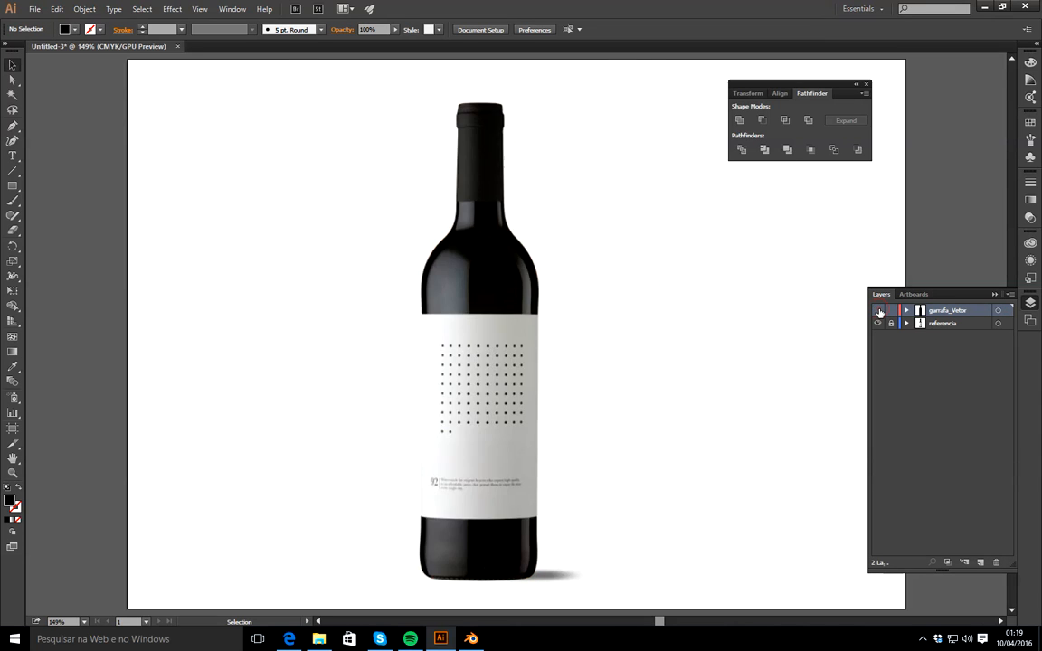
click(879, 311)
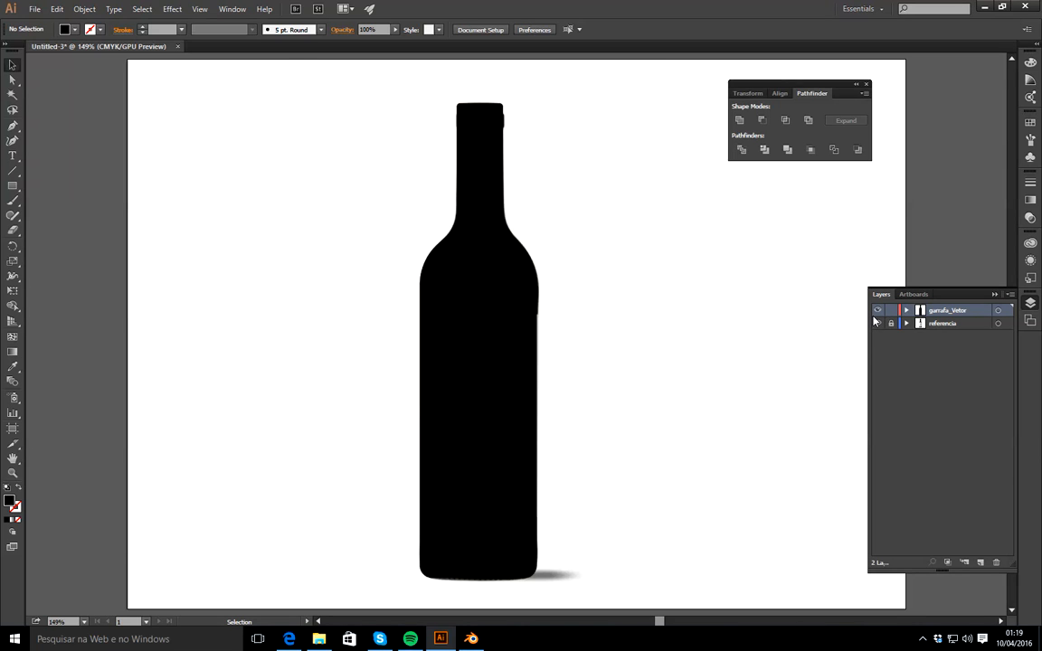
Select the bottle path and display only the garrafa_Vetor layer in outline mode over the reference photo
key(ctrl)
ctrl+click(878, 311)
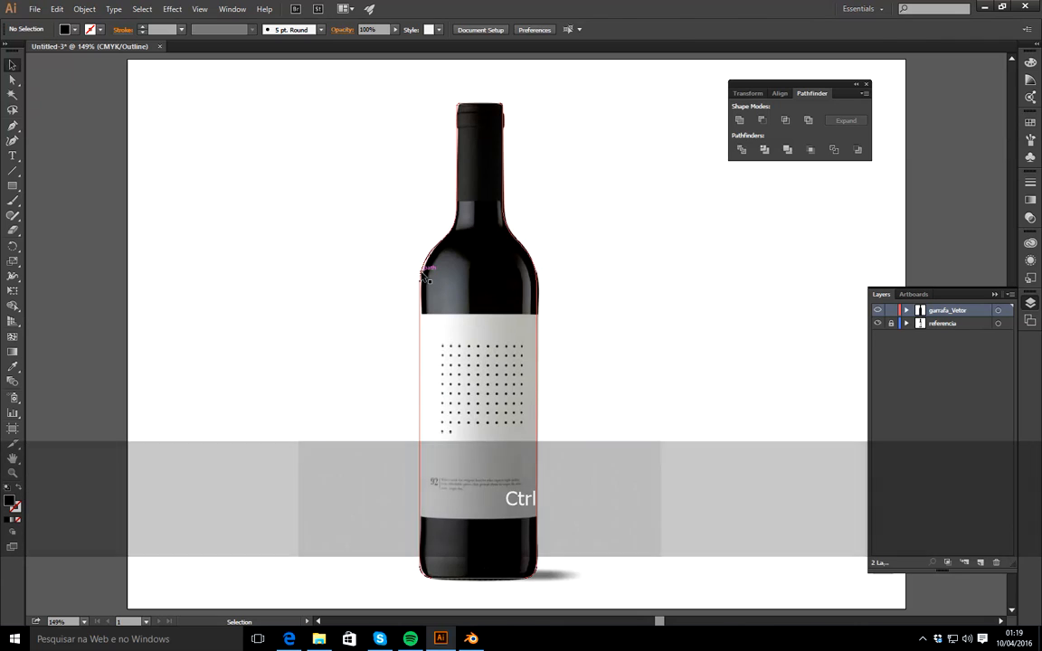
click(421, 272)
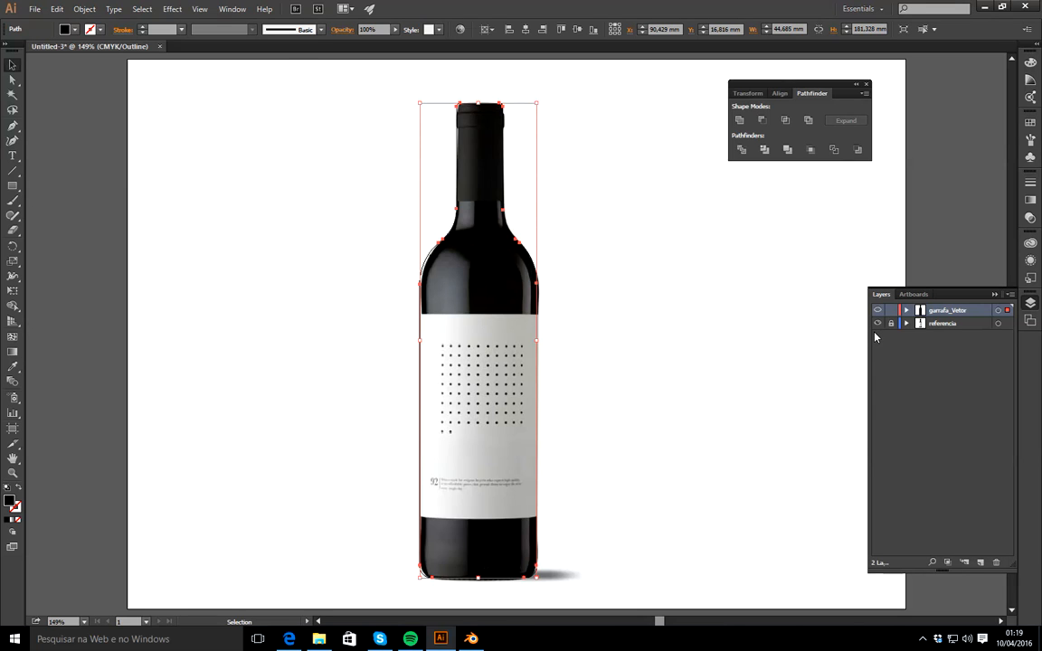
key(ctrl)
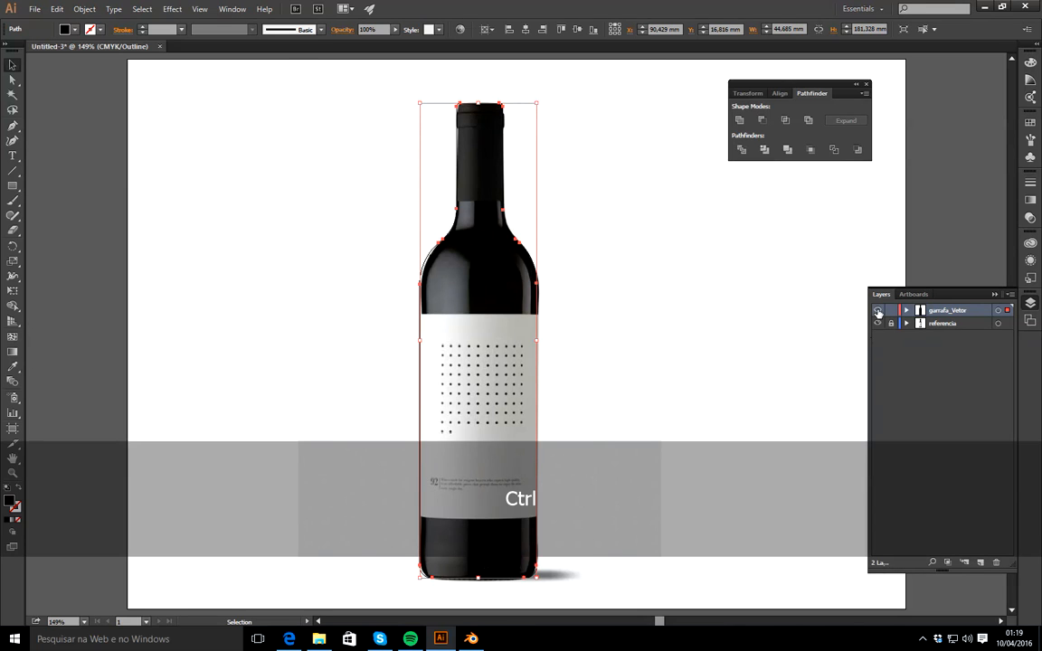
ctrl+click(877, 311)
ctrl+click(877, 312)
ctrl+click(878, 311)
ctrl+click(877, 311)
ctrl+click(878, 311)
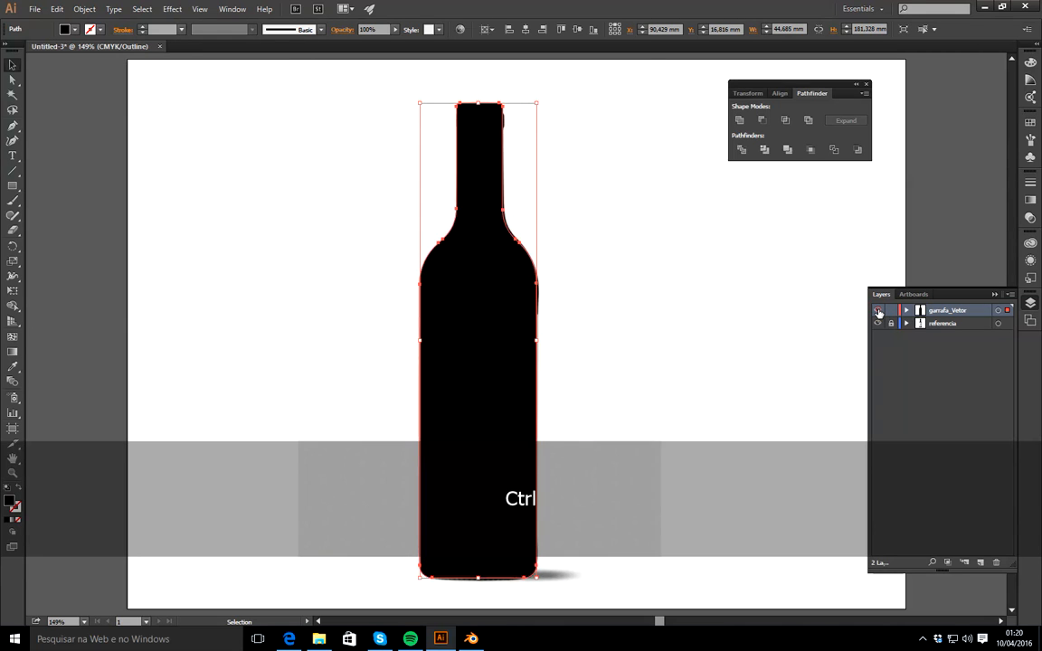
ctrl+click(877, 311)
ctrl+click(877, 311)
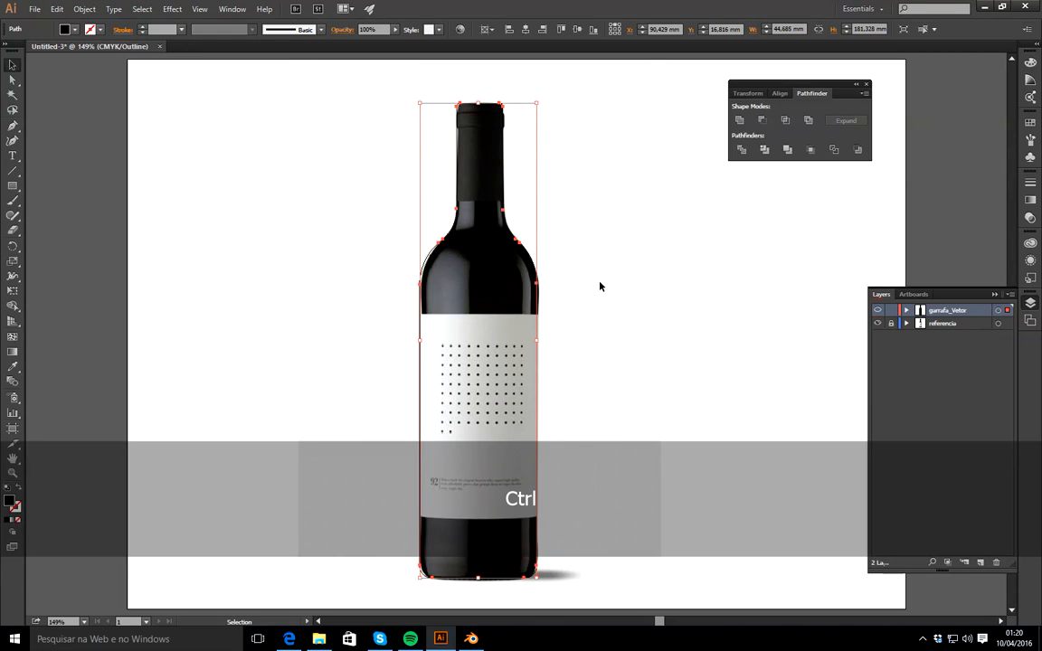
Draw a rectangle about 49 x 44 mm over the neck, ending at the lower edge of the photographed capsule
click(13, 186)
drag(420, 87, 548, 200)
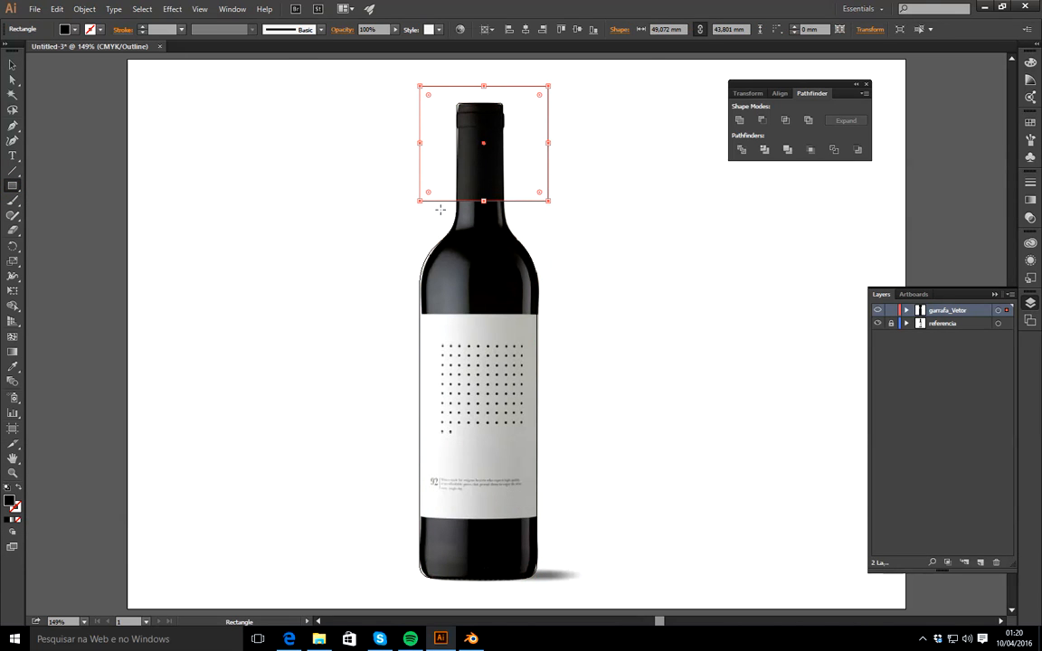
click(12, 65)
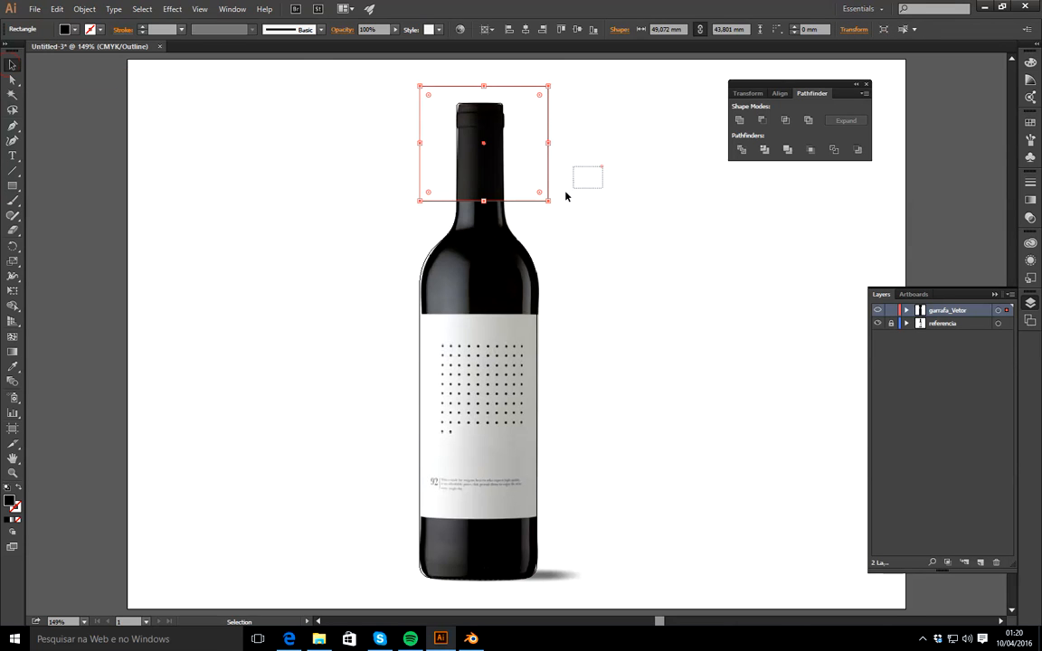
Return the garrafa_Vetor layer to preview mode and divide the bottle shape with the rectangle using Pathfinder Divide
drag(565, 196, 533, 224)
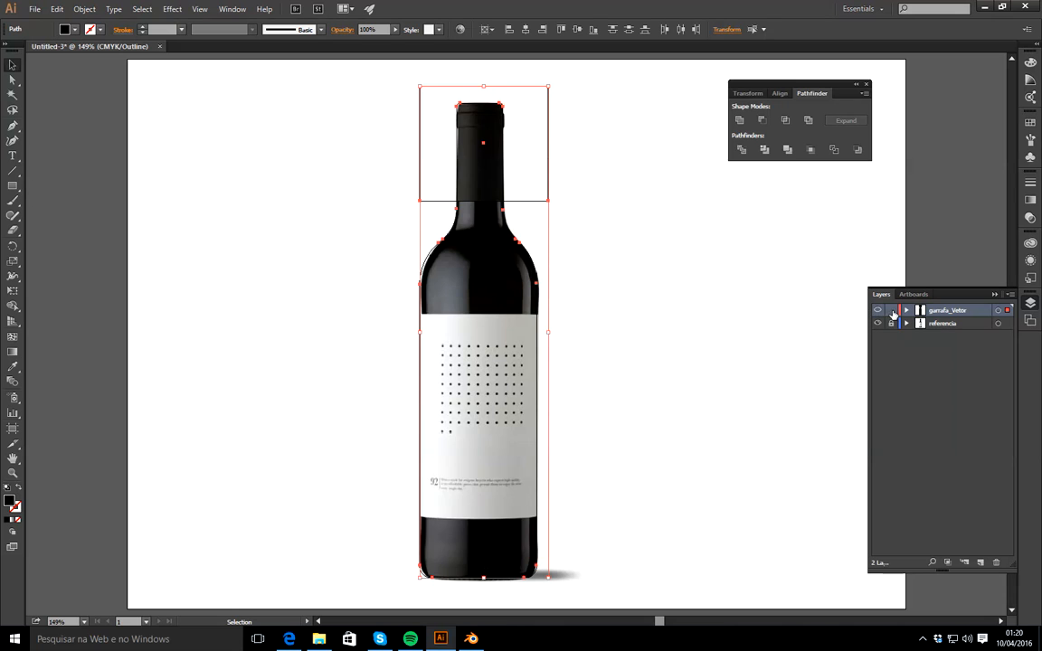
key(ctrl+y)
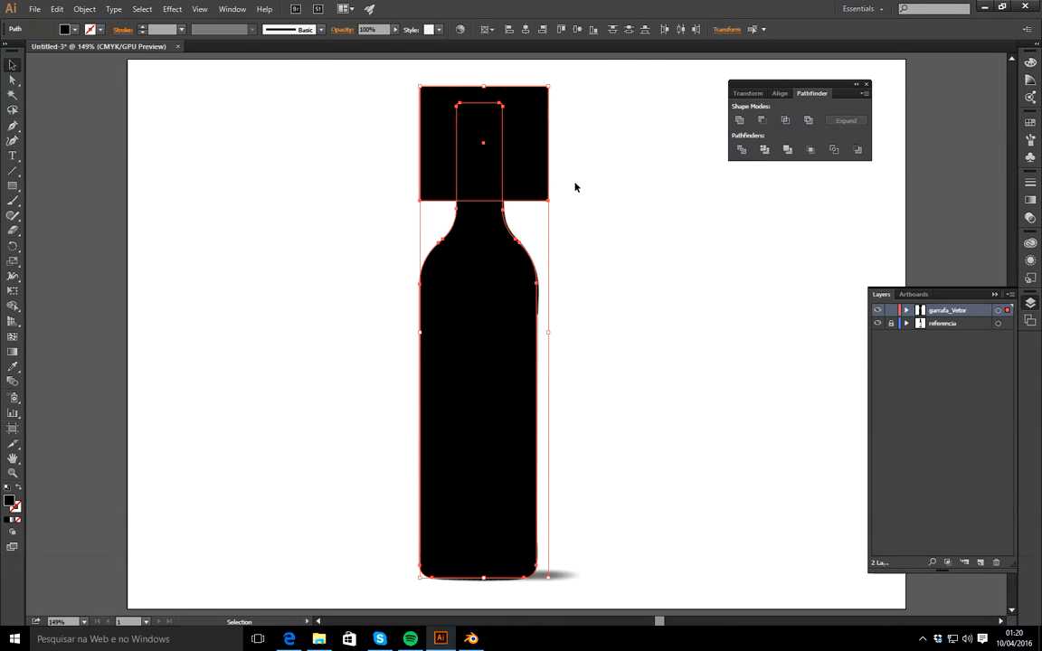
click(575, 183)
drag(583, 180, 483, 231)
click(743, 151)
click(622, 191)
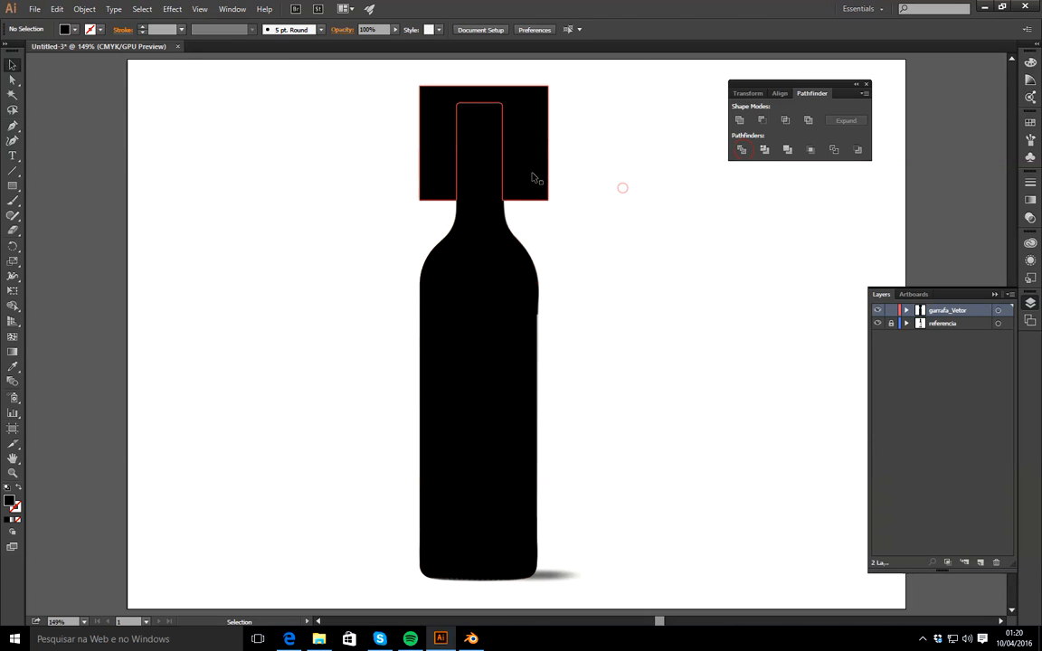
Ungroup the divided shapes and delete the leftover rectangle piece around the neck, keeping the capsule and body as separate parts
click(534, 174)
right_click(525, 165)
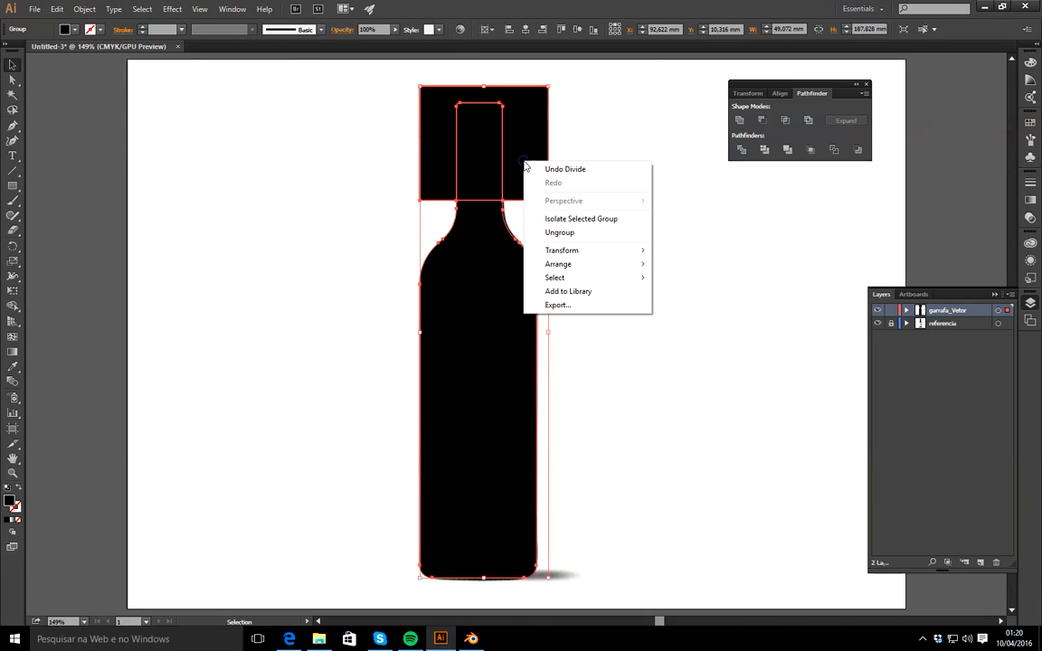
click(564, 234)
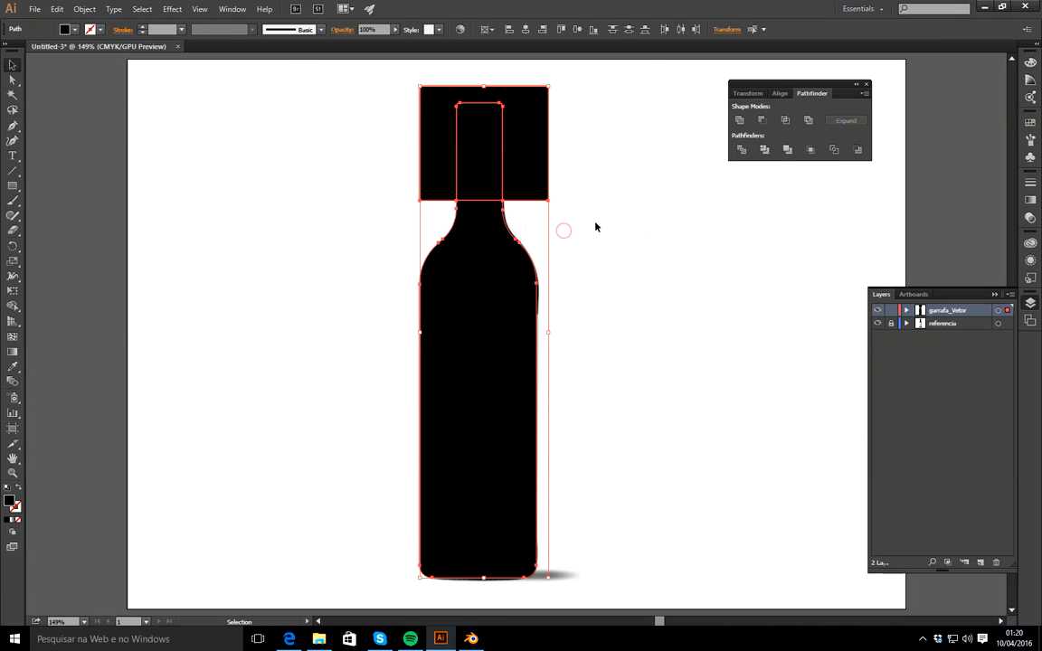
click(603, 211)
click(542, 185)
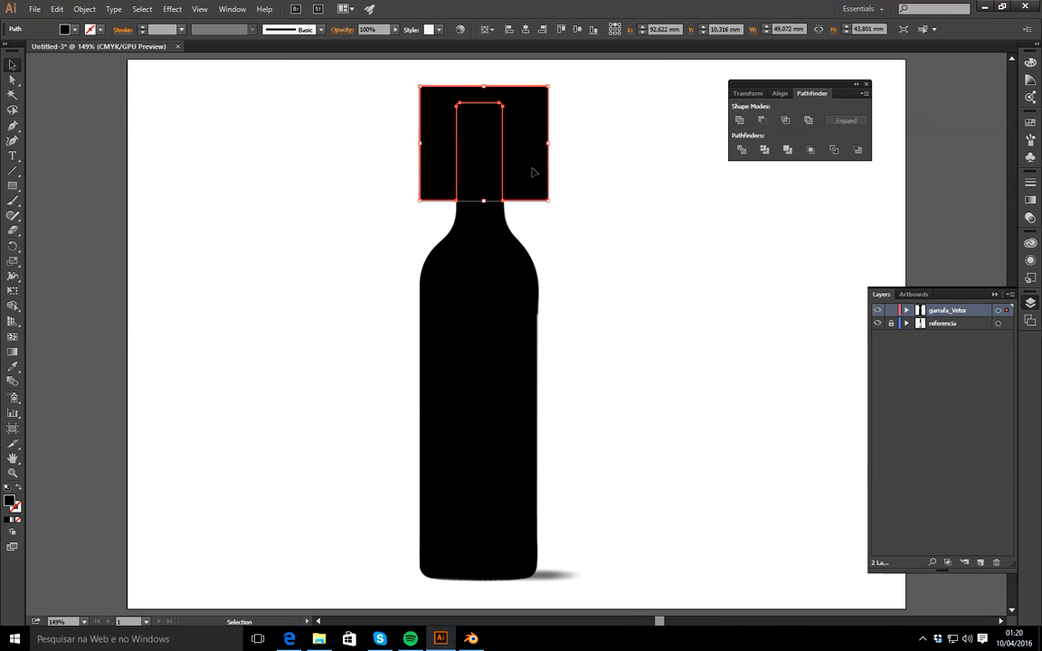
key(Delete)
click(471, 150)
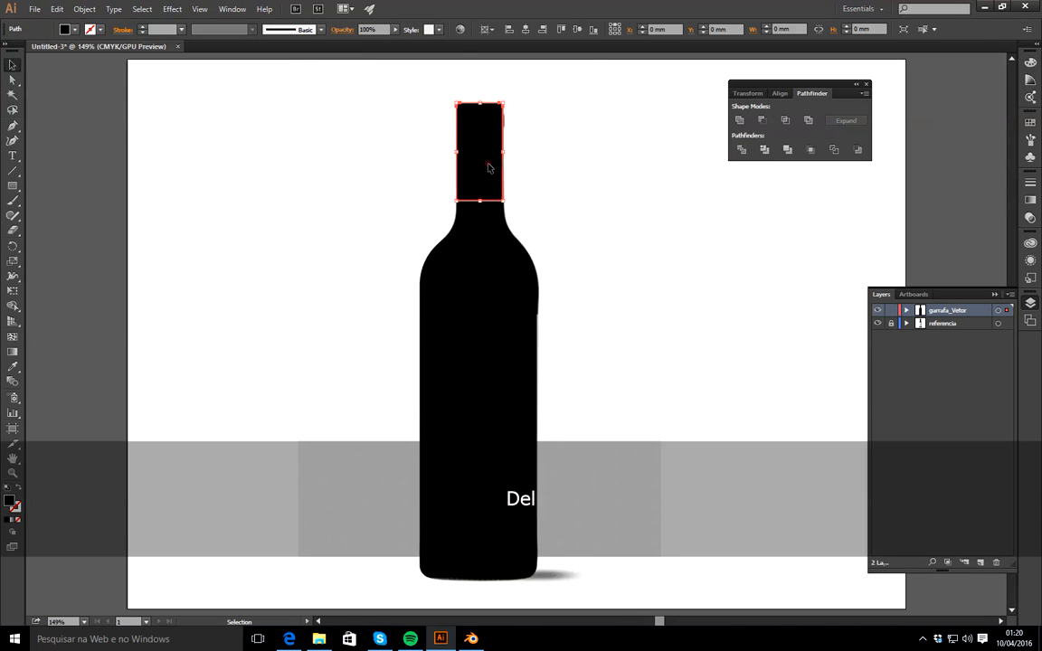
click(500, 271)
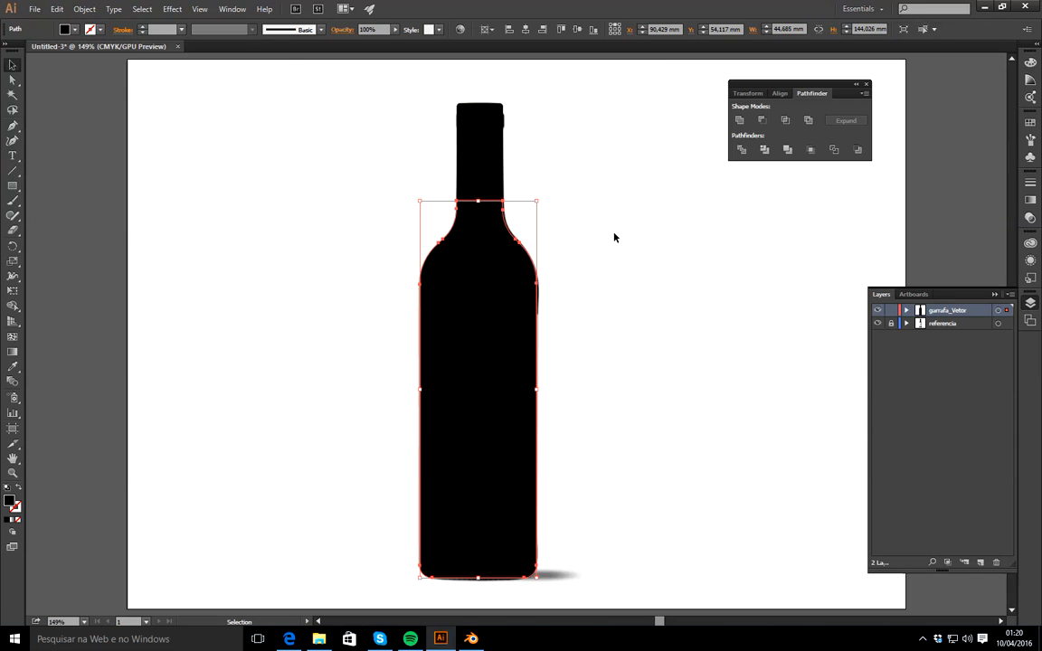
Display the garrafa_Vetor layer in outline mode and trace the lower end of the bottle's wide left reflection below the label with the Pen tool
ctrl+click(879, 311)
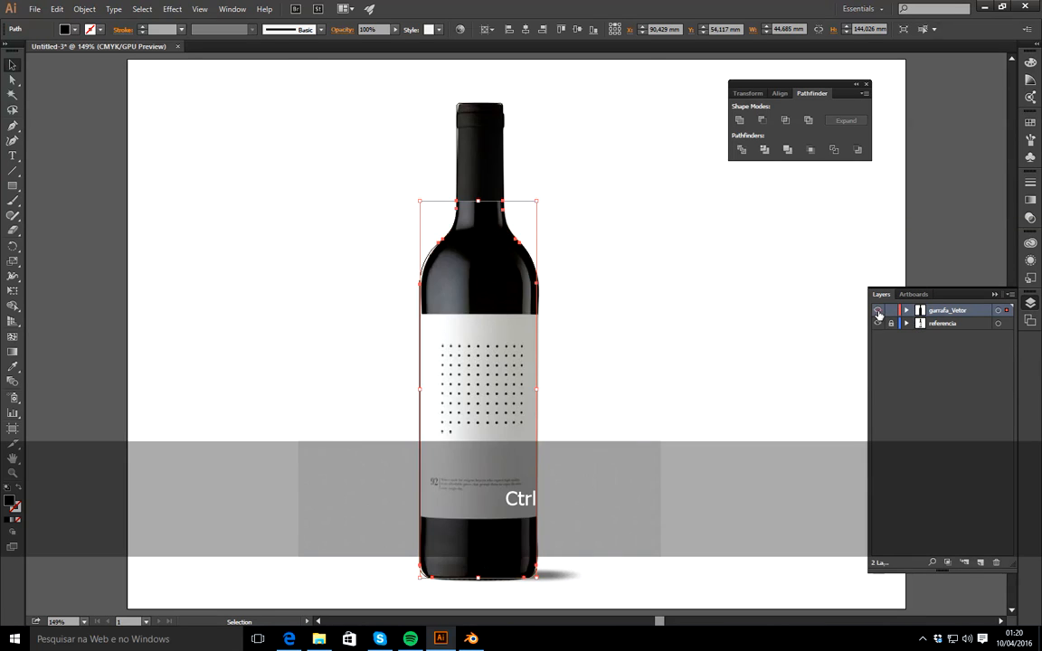
click(644, 286)
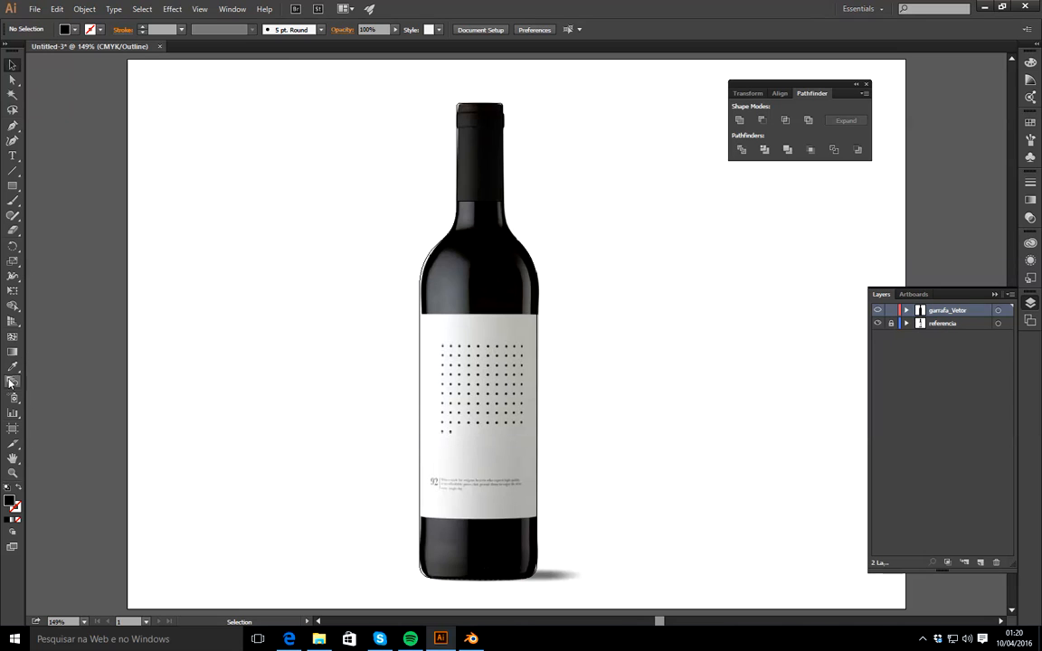
click(13, 126)
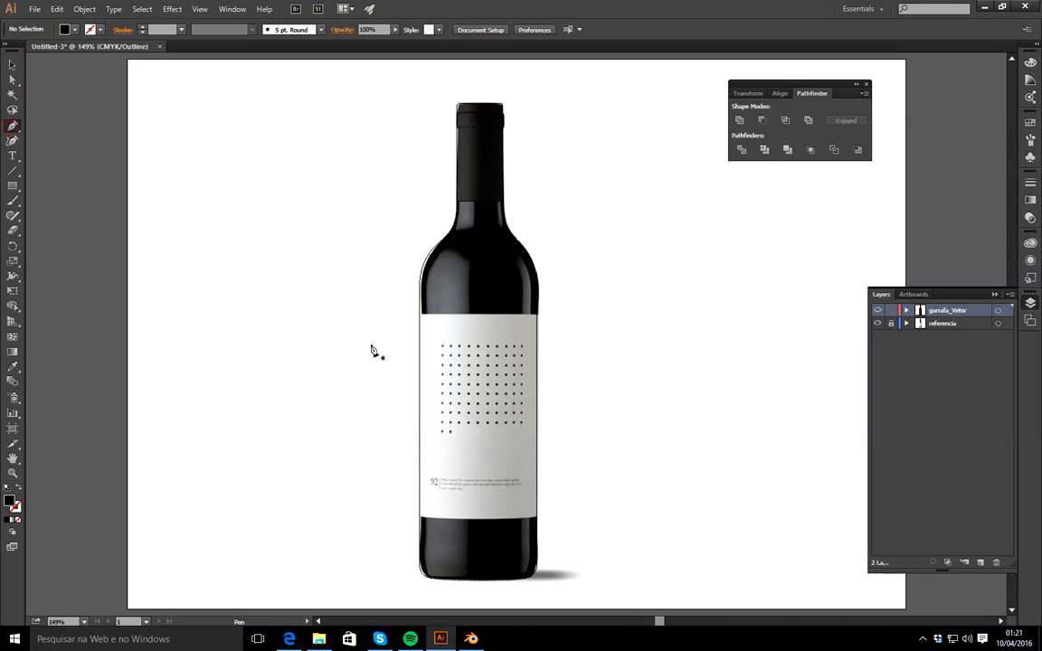
key(ctrl+equal)
key(ctrl+equal)
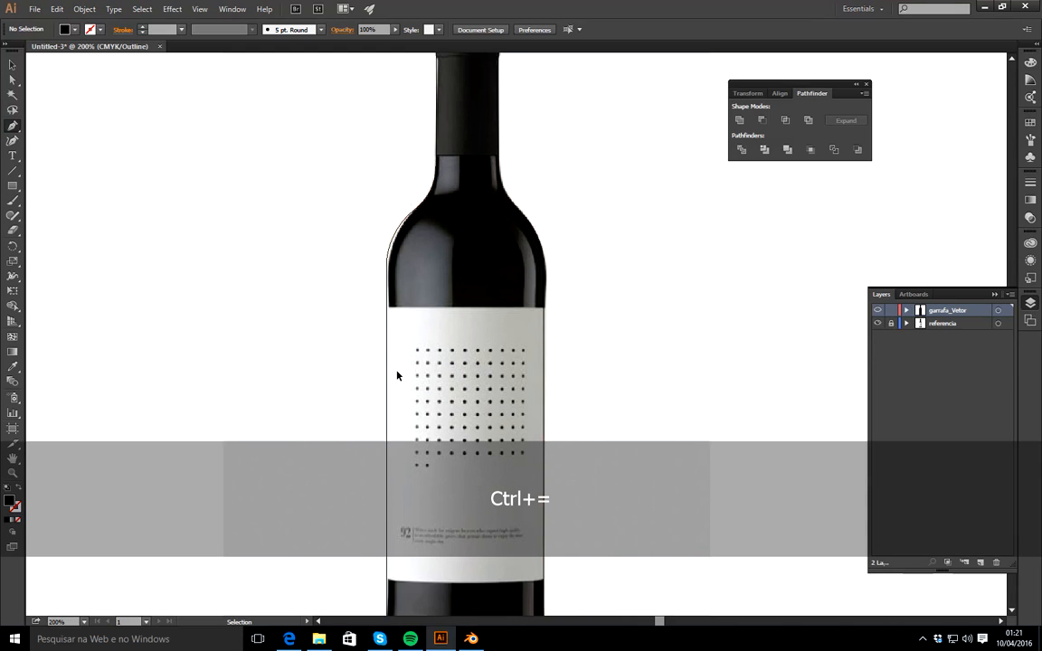
key(space)
drag(404, 378, 389, 149)
drag(387, 324, 388, 188)
drag(396, 275, 398, 189)
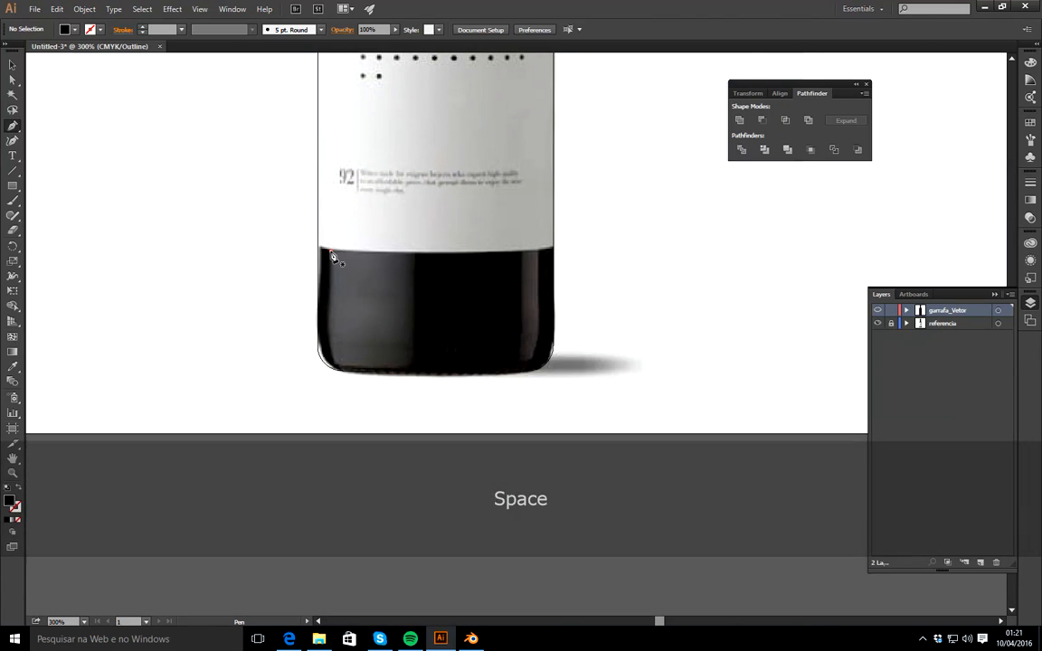
click(330, 250)
click(331, 306)
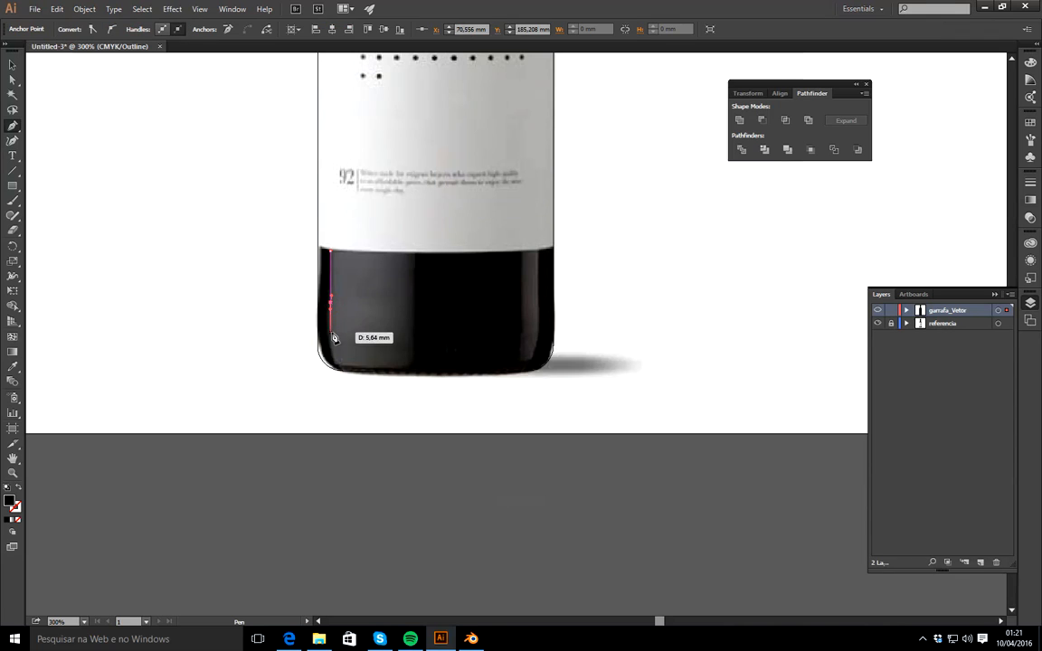
click(333, 339)
click(340, 367)
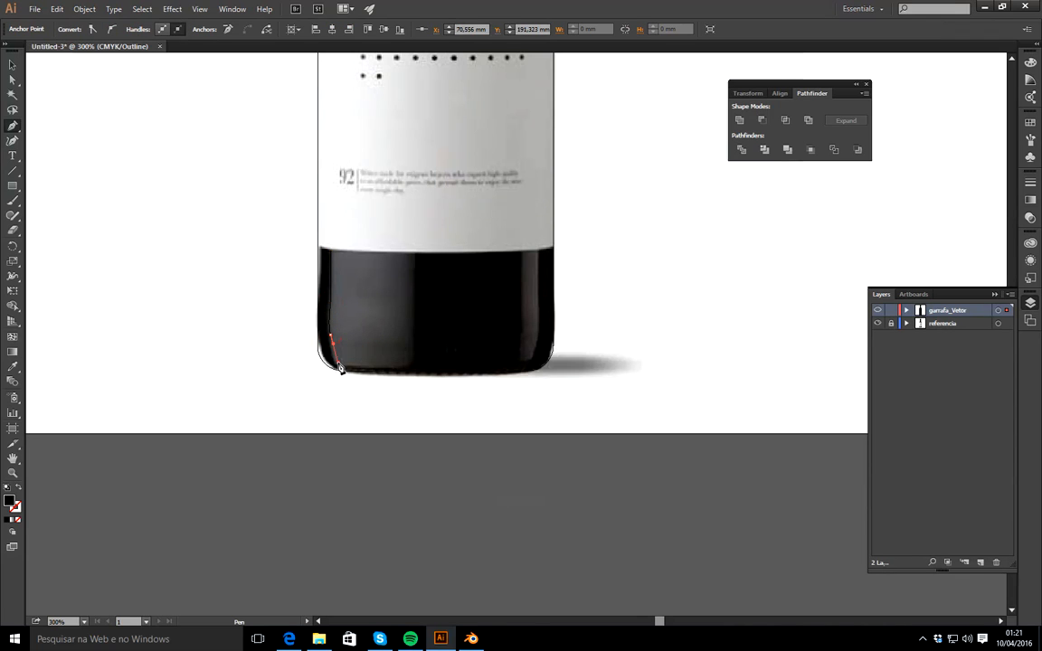
click(388, 369)
drag(398, 369, 414, 349)
drag(414, 303, 413, 292)
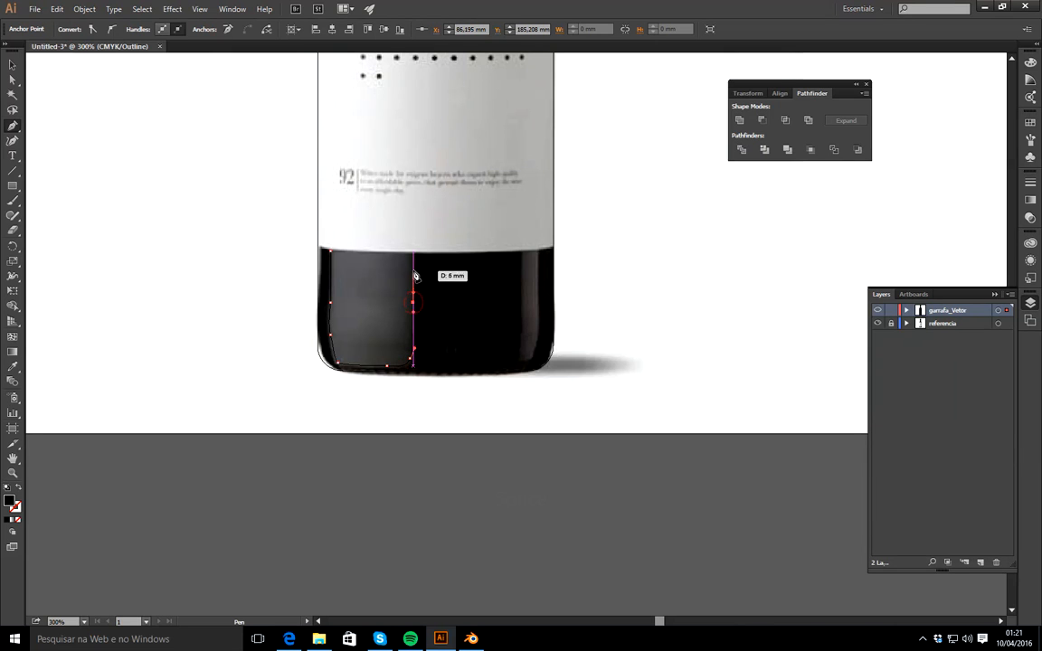
drag(413, 251, 412, 442)
Continue the wide left reflection's path up to the bottle's shoulder, trace its rounded upper end and close it below the label
key(space)
drag(403, 332, 400, 426)
drag(403, 340, 391, 407)
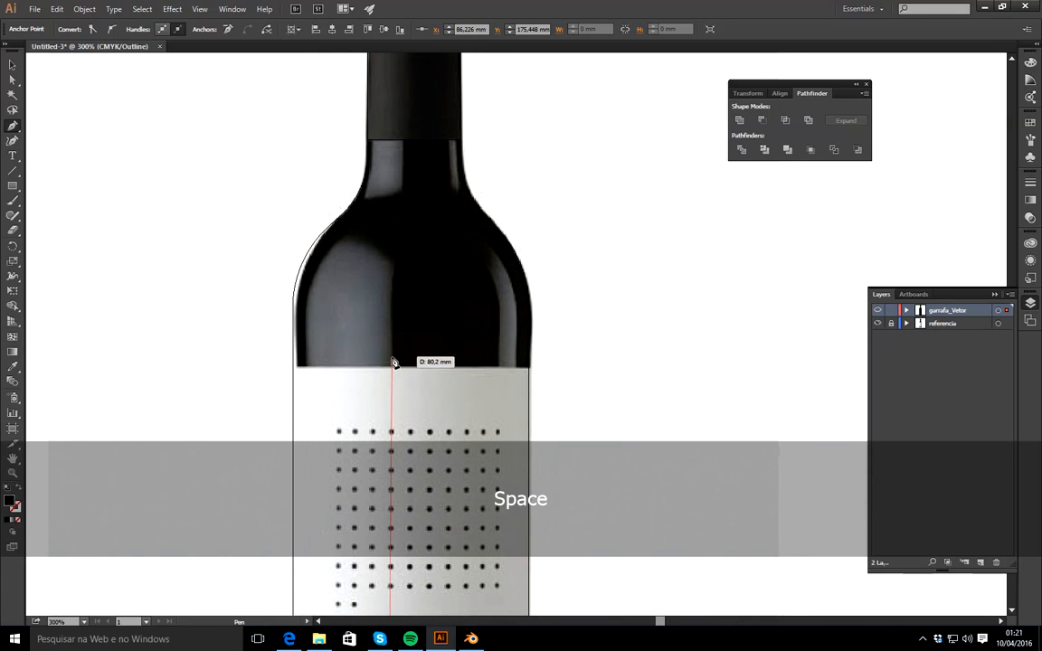
drag(392, 360, 314, 280)
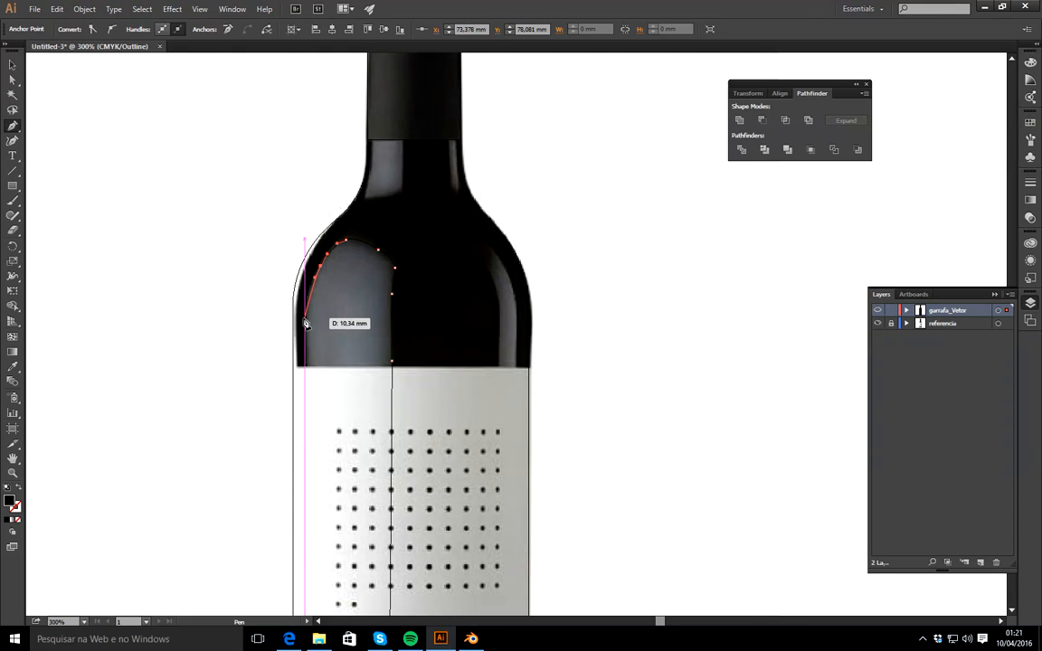
drag(303, 322, 306, 341)
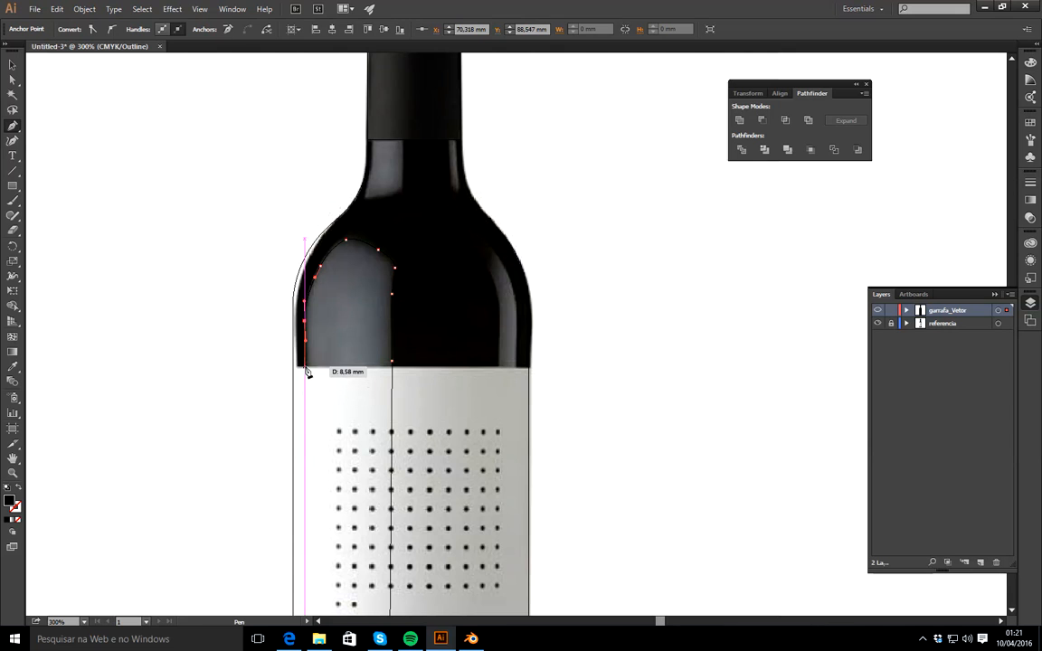
click(305, 367)
key(space)
drag(329, 497, 356, 239)
drag(366, 359, 392, 208)
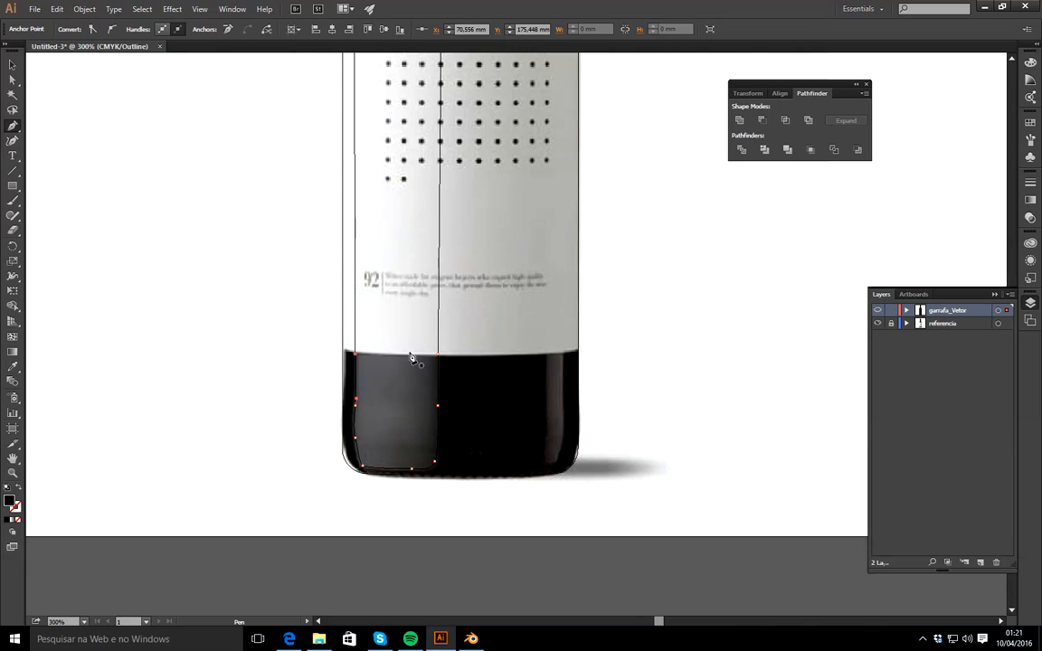
Trace the small left reflection on the neck just below the capsule as a closed Pen tool path
key(space)
drag(493, 234, 458, 452)
drag(486, 306, 468, 421)
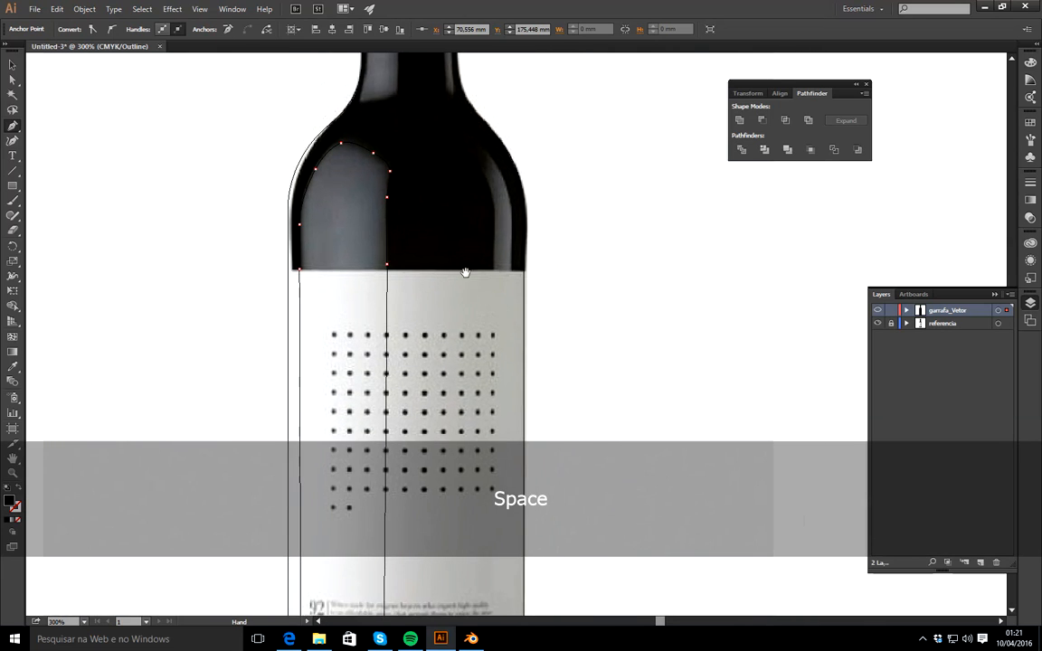
drag(465, 276, 454, 406)
drag(435, 294, 433, 342)
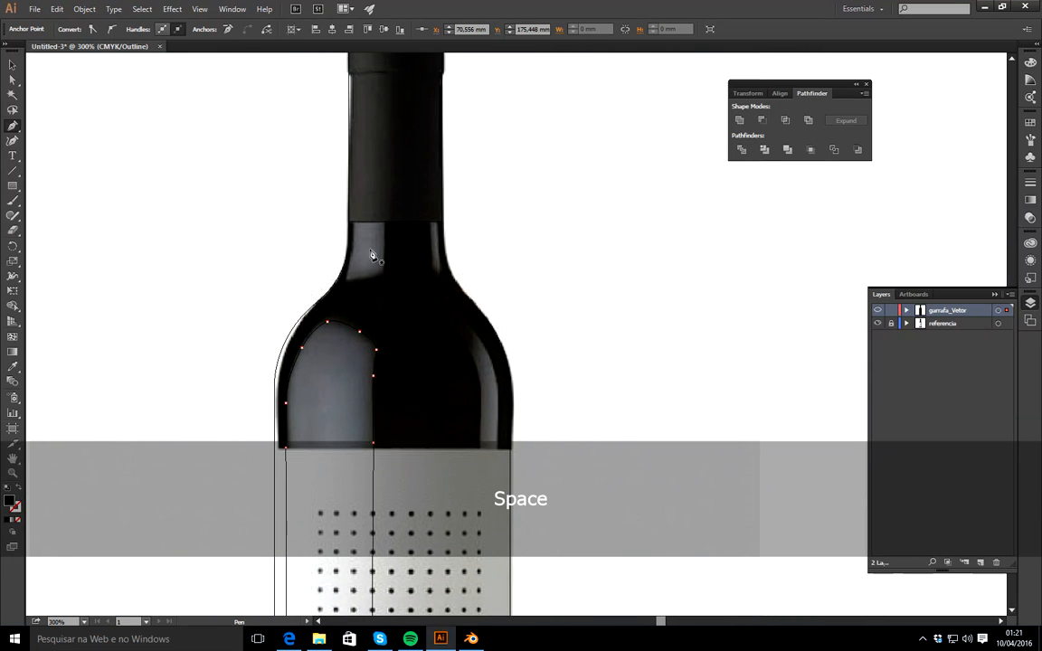
click(353, 222)
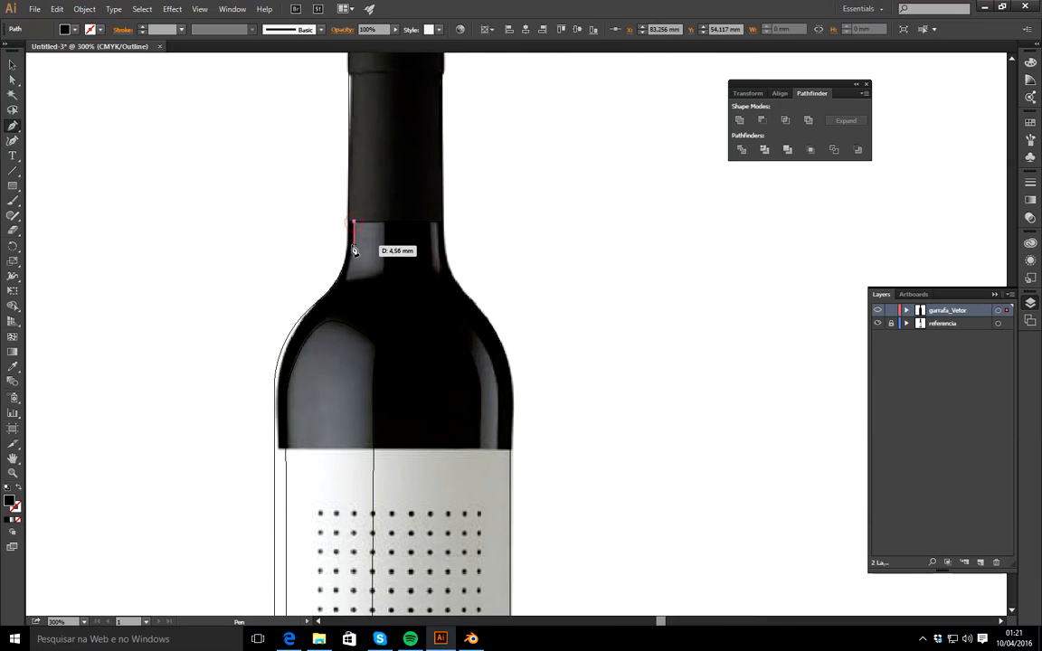
drag(354, 249, 353, 224)
click(349, 276)
click(353, 221)
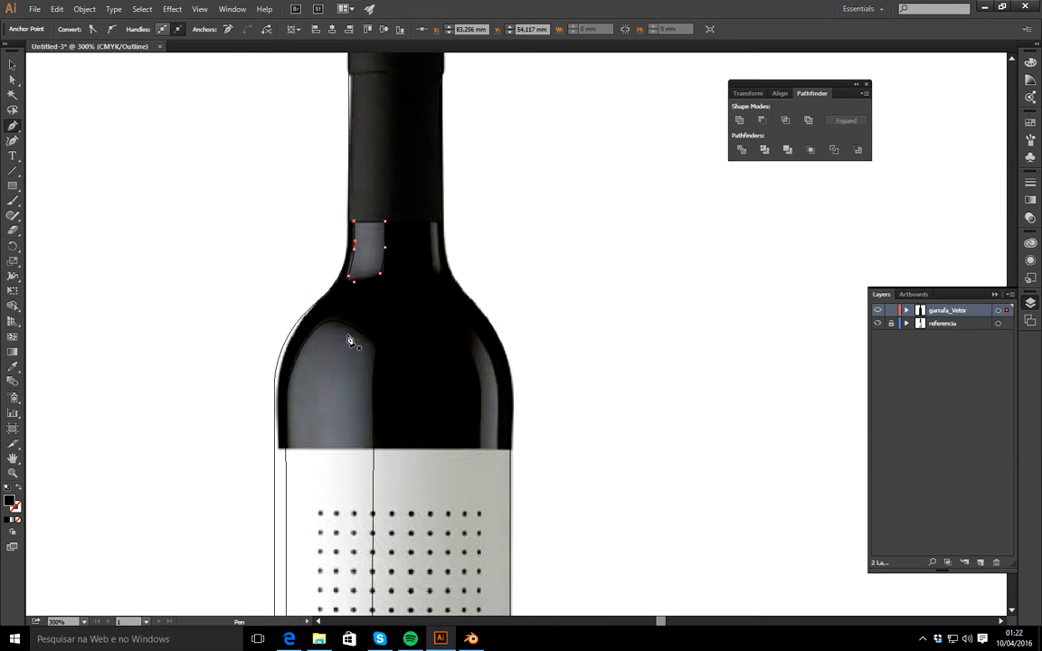
Return the garrafa_Vetor layer to preview mode and fill the wide left reflection with a white-to-black radial gradient
click(12, 64)
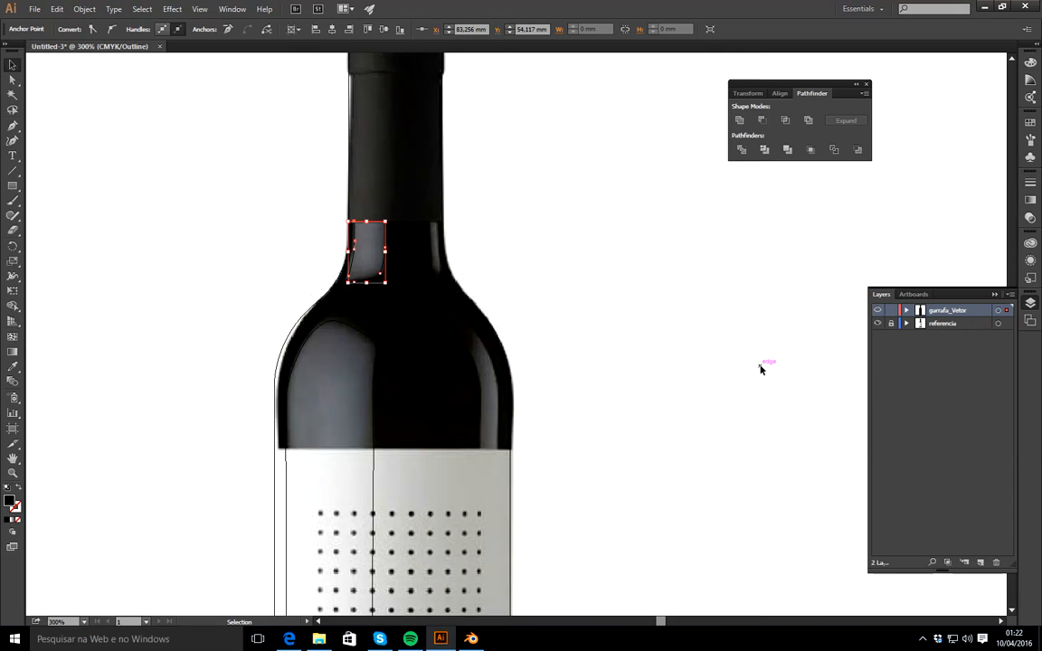
key(ctrl)
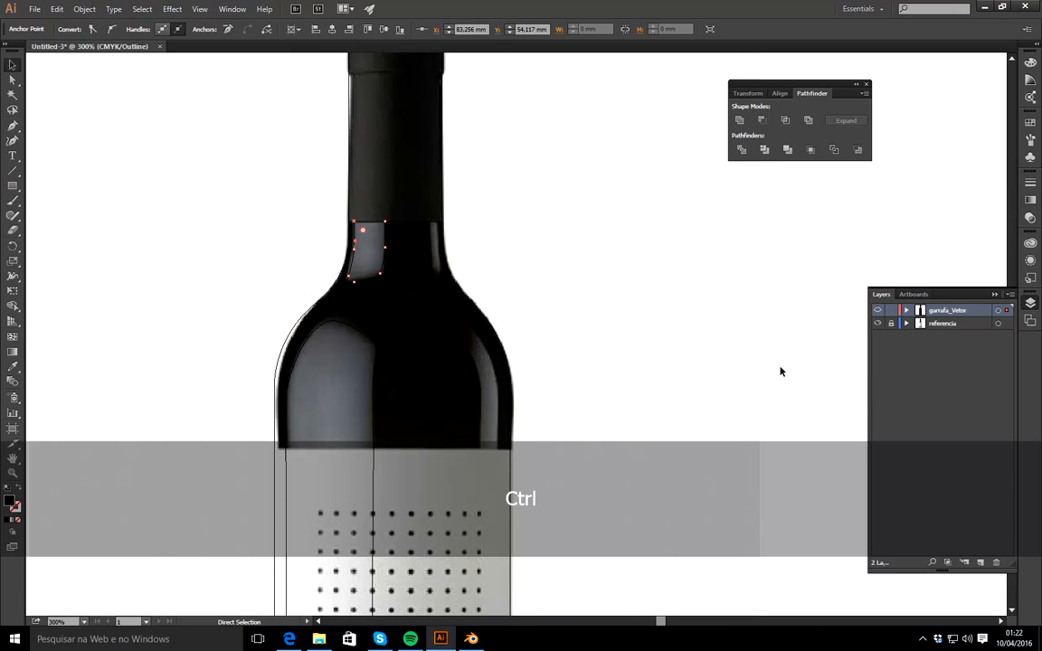
ctrl+click(878, 312)
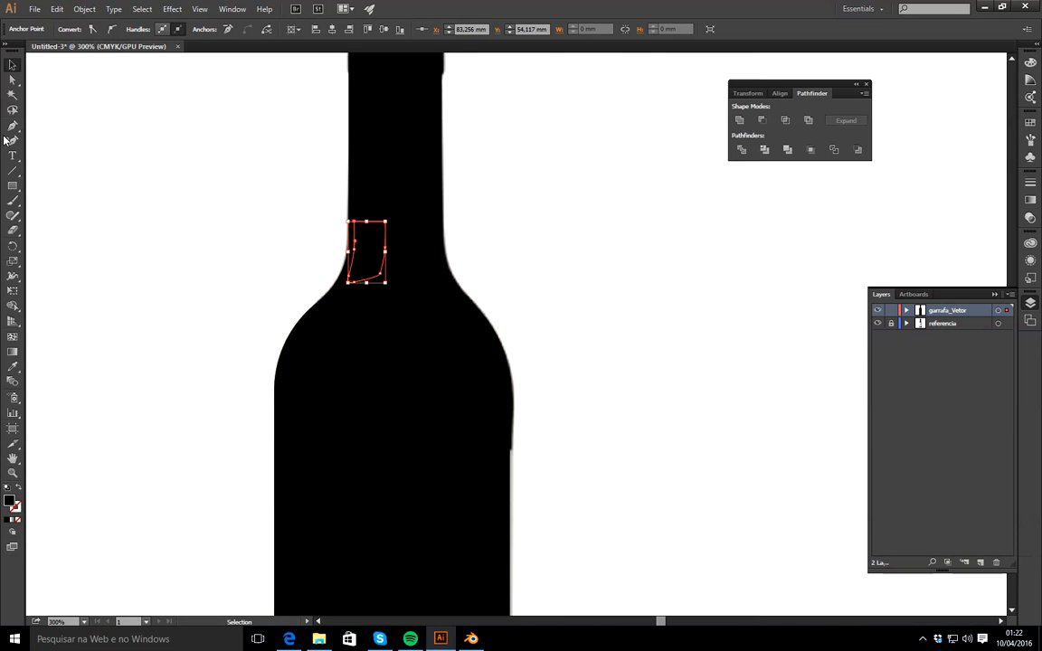
click(344, 419)
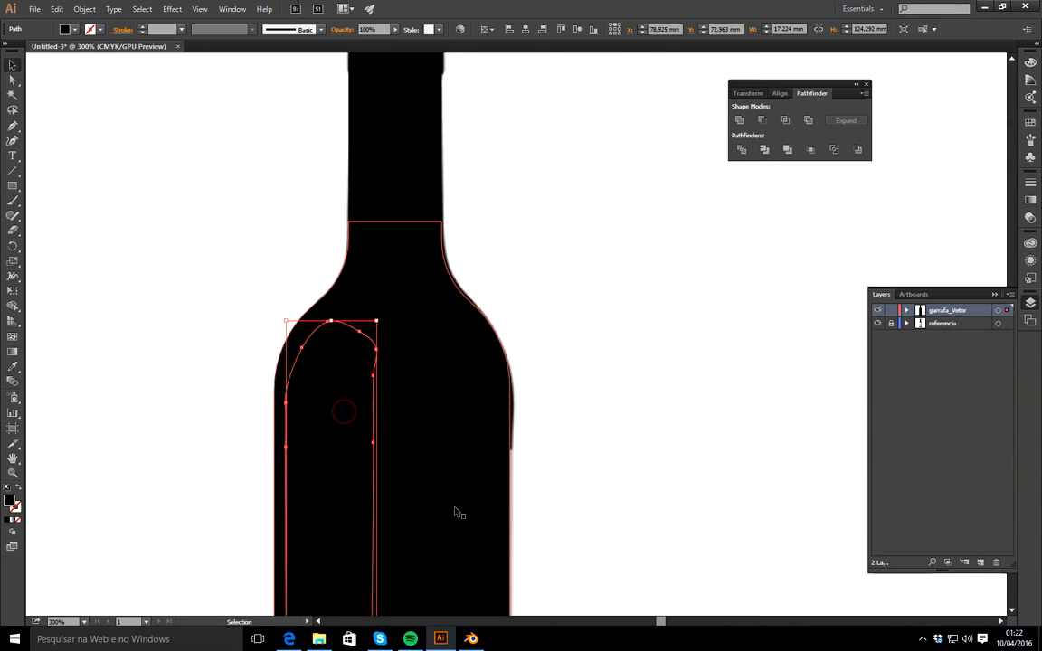
drag(458, 512, 508, 289)
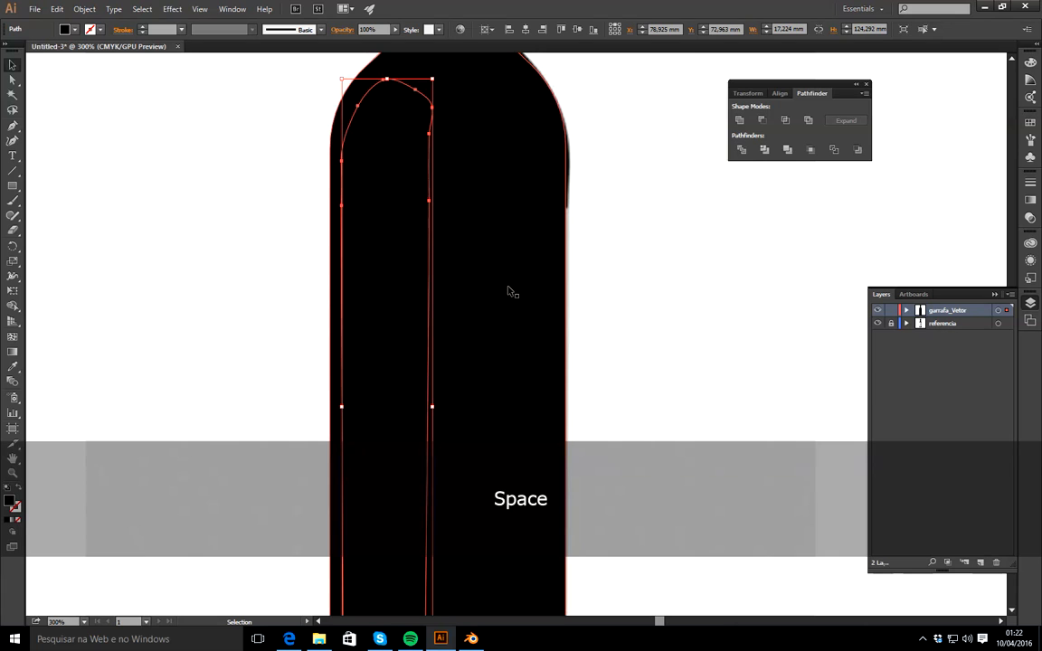
key(ctrl+minus)
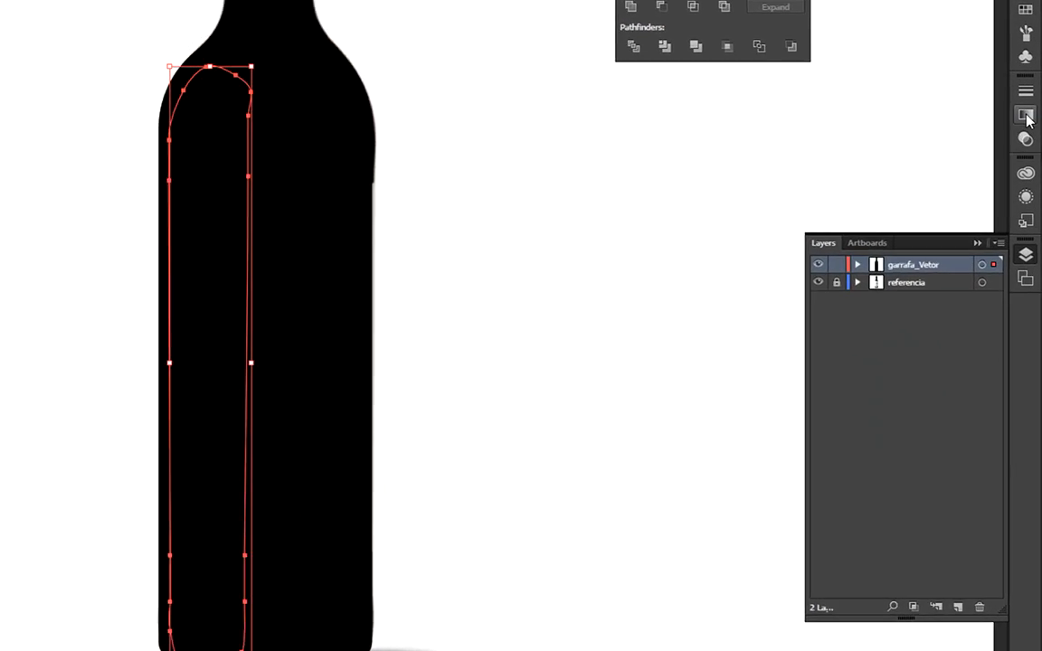
click(1030, 200)
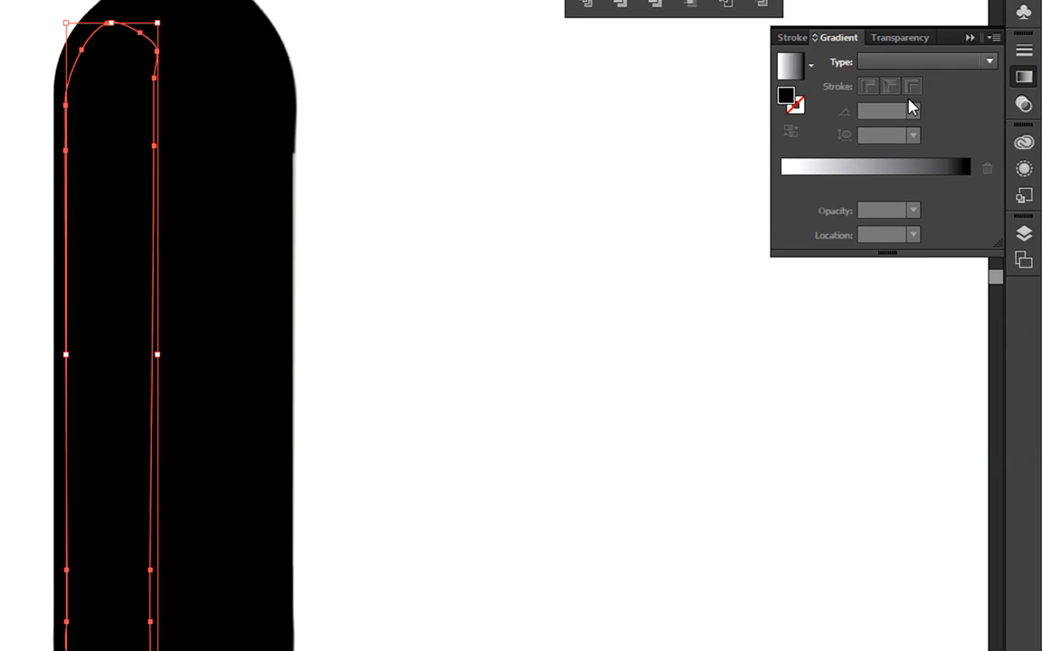
click(928, 69)
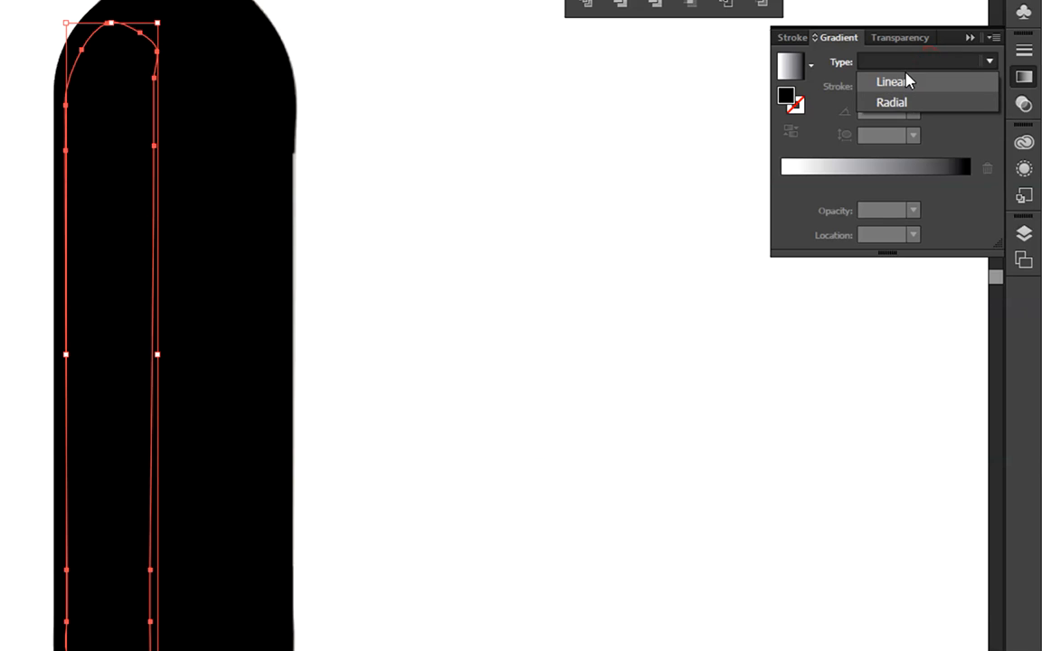
click(895, 103)
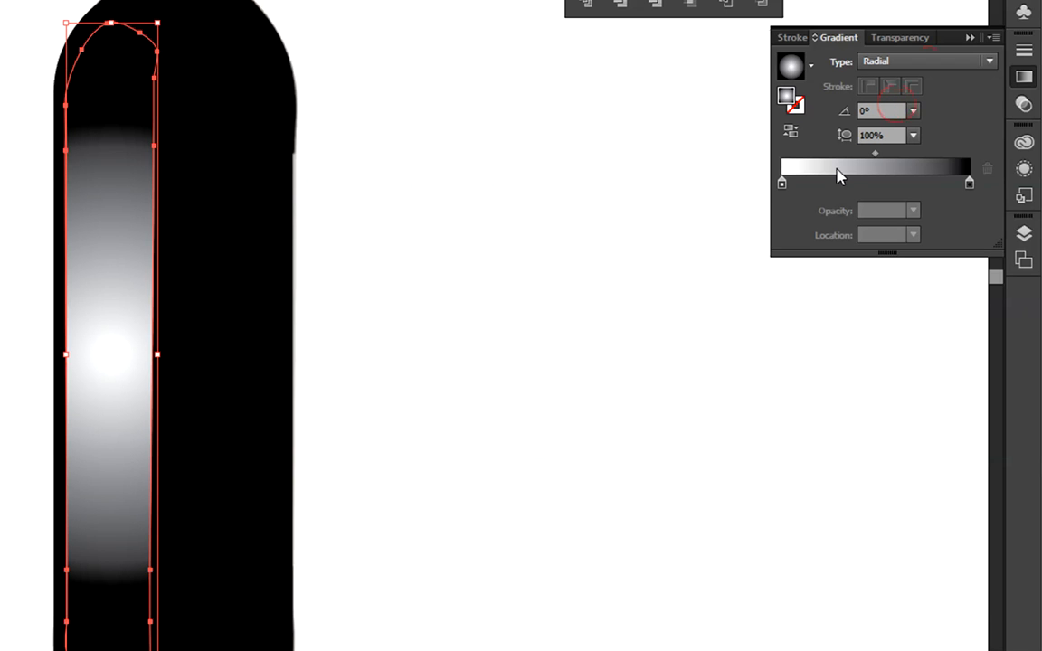
Lighten the black end stop of the wide reflection's radial gradient to a mid grey
click(969, 185)
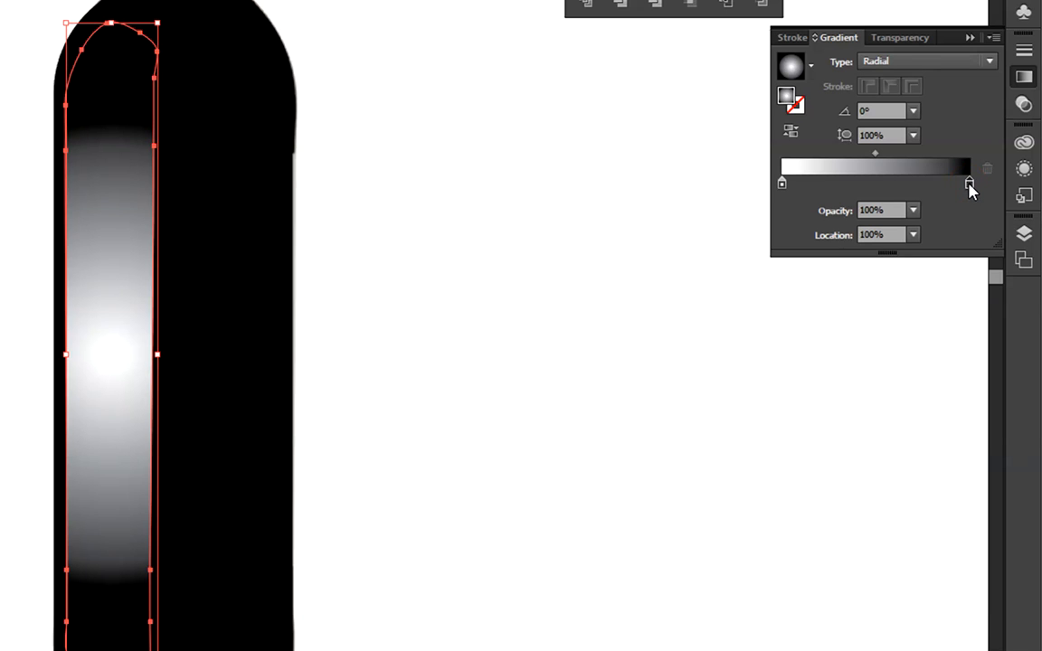
double_click(970, 185)
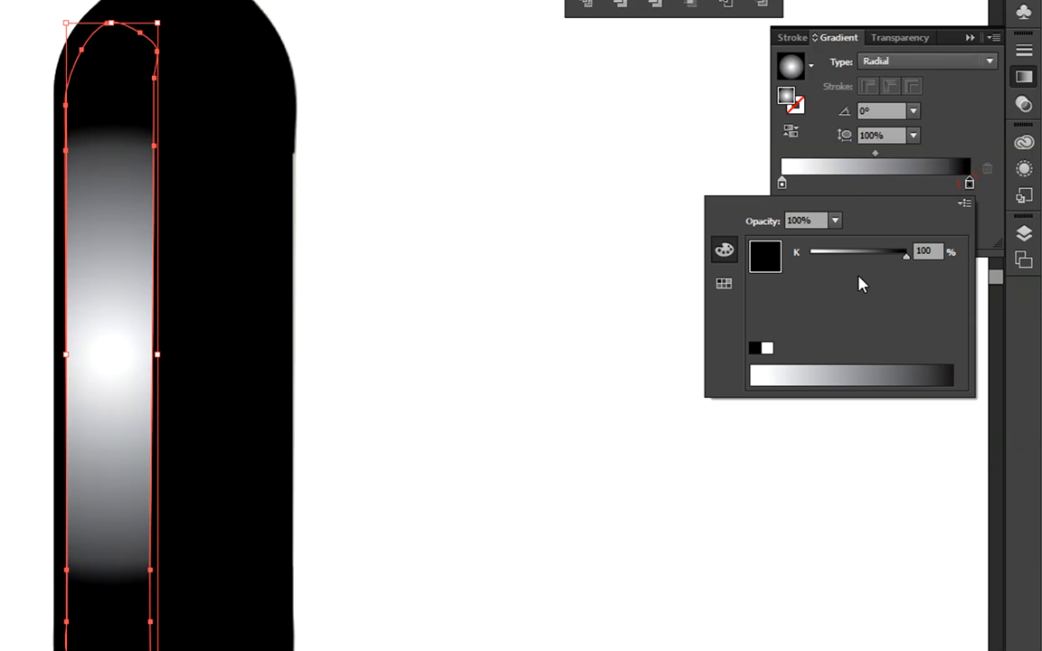
drag(896, 262, 866, 262)
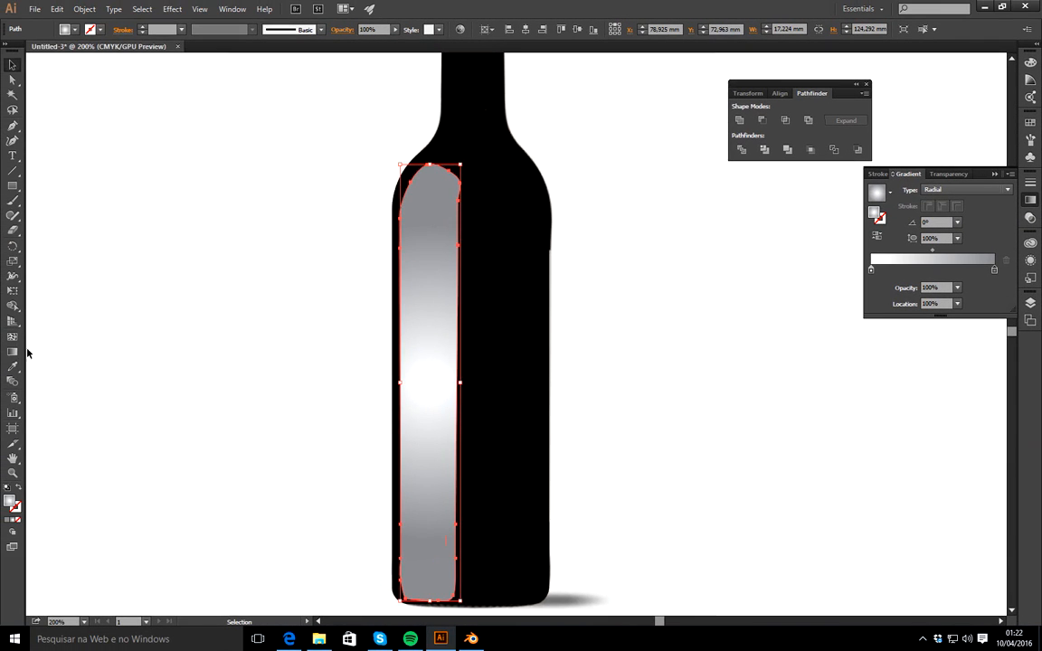
Move the wide reflection's radial gradient centre to its upper part and enlarge the gradient radius to reach about the bottle's base
click(13, 352)
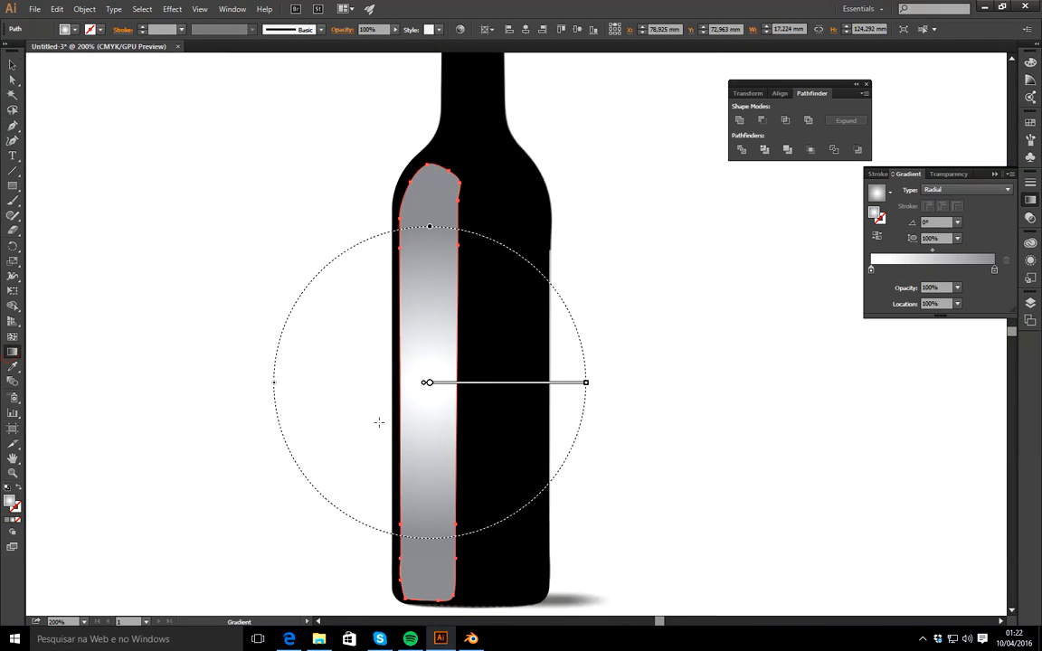
mouse_move(577, 387)
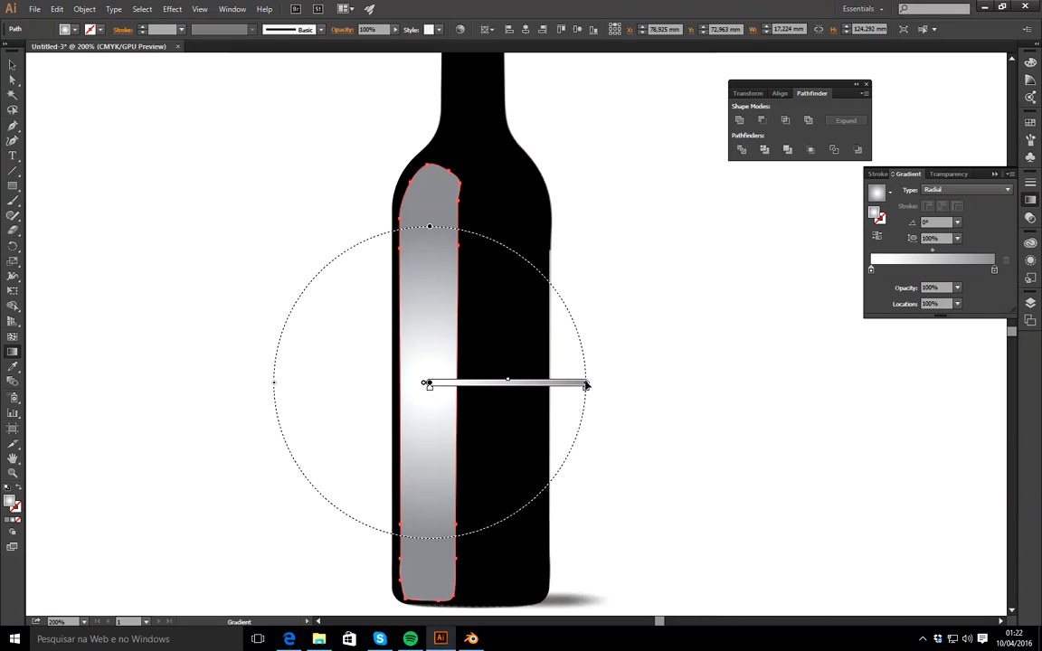
drag(587, 385, 658, 385)
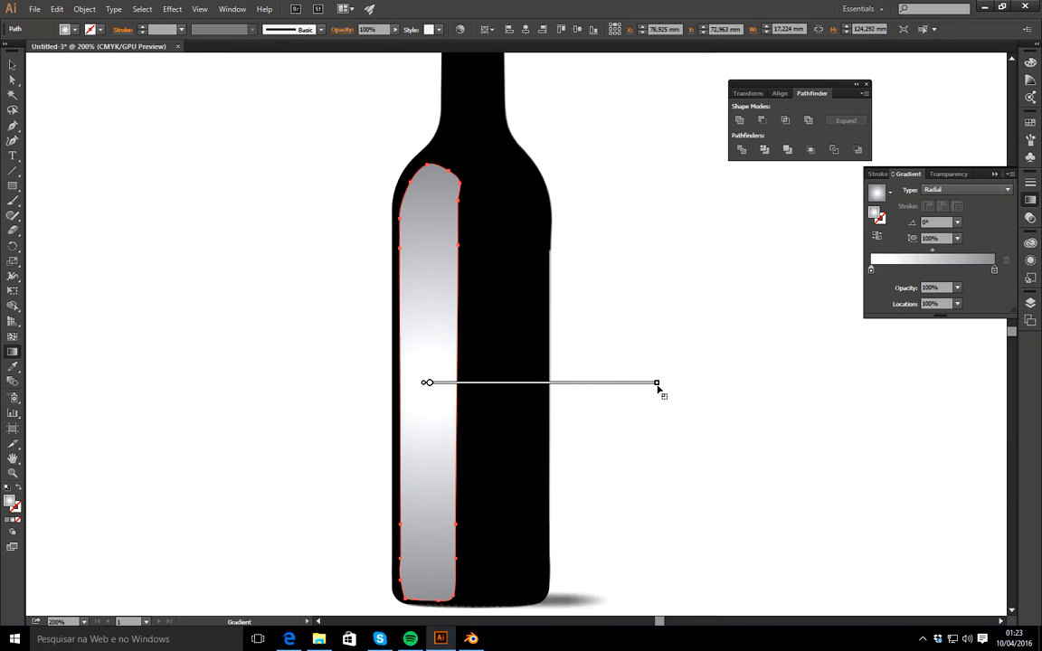
mouse_move(431, 381)
mouse_move(430, 383)
mouse_down()
mouse_move(425, 240)
mouse_move(418, 264)
mouse_up()
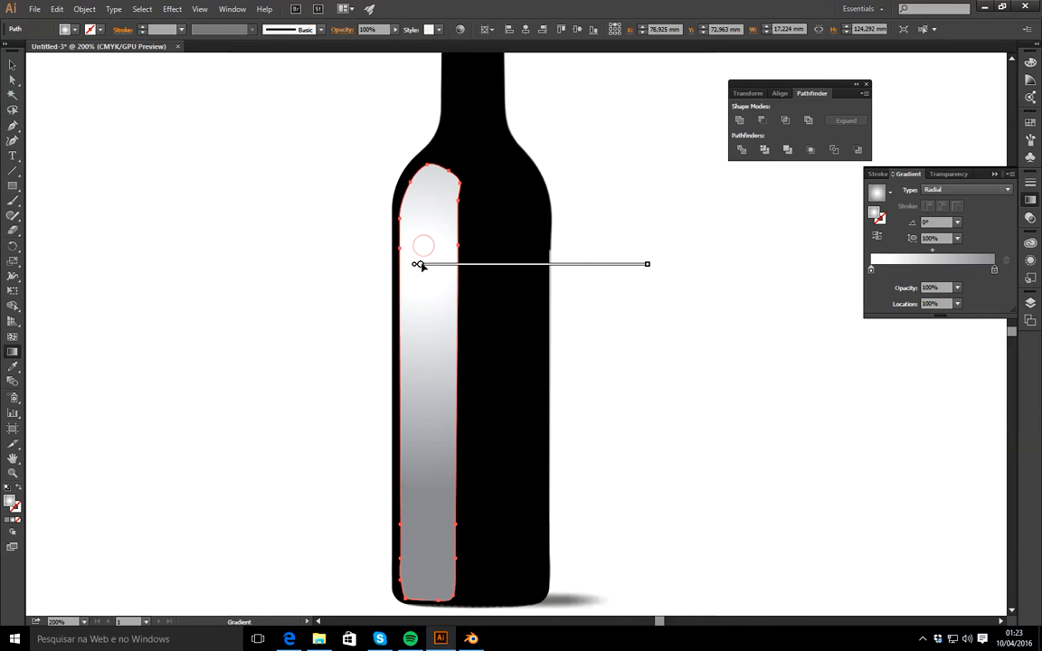
mouse_move(572, 276)
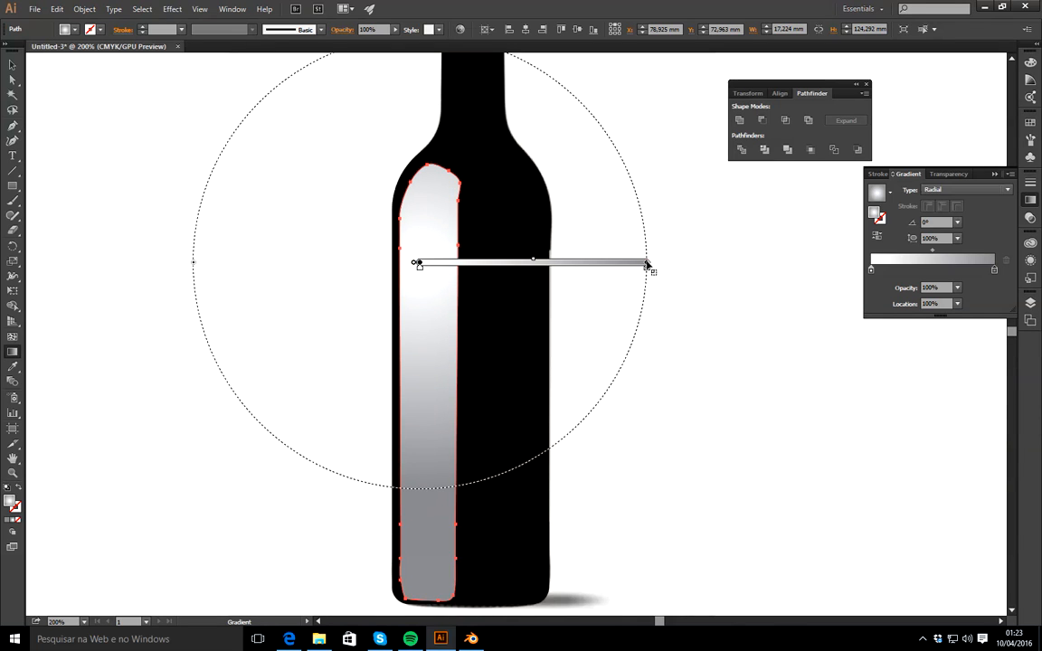
drag(663, 280, 687, 278)
drag(419, 264, 419, 278)
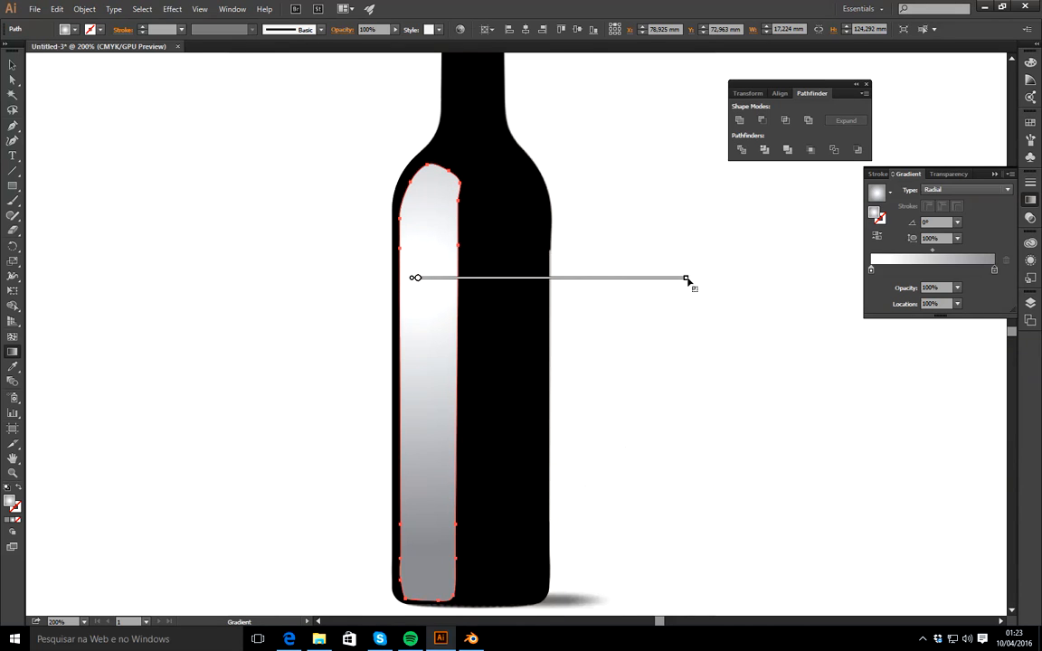
drag(687, 280, 755, 284)
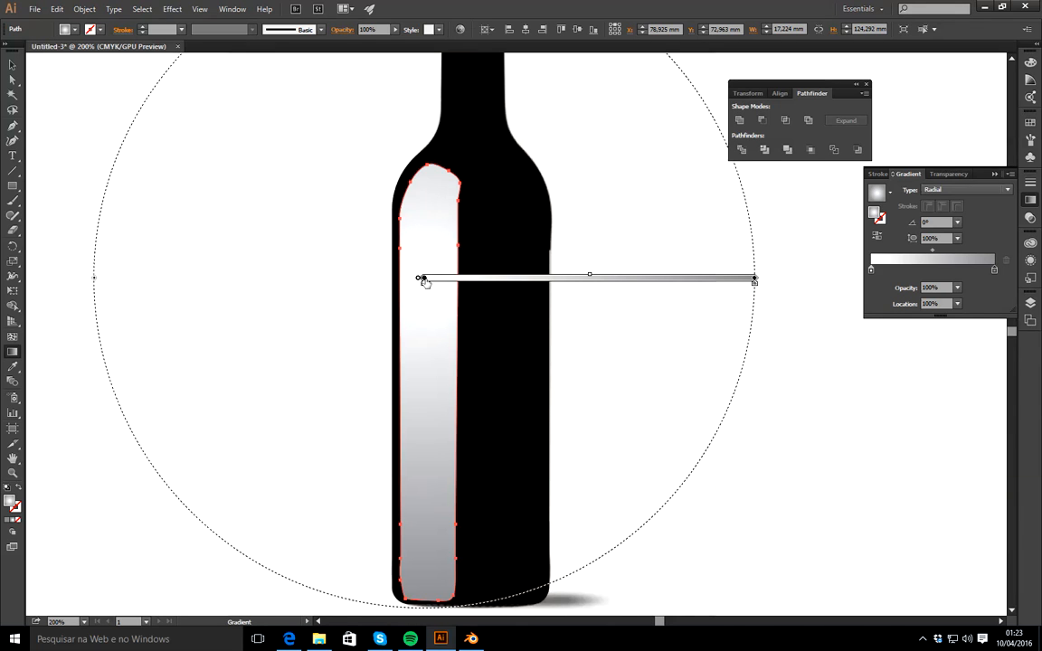
drag(421, 277, 415, 281)
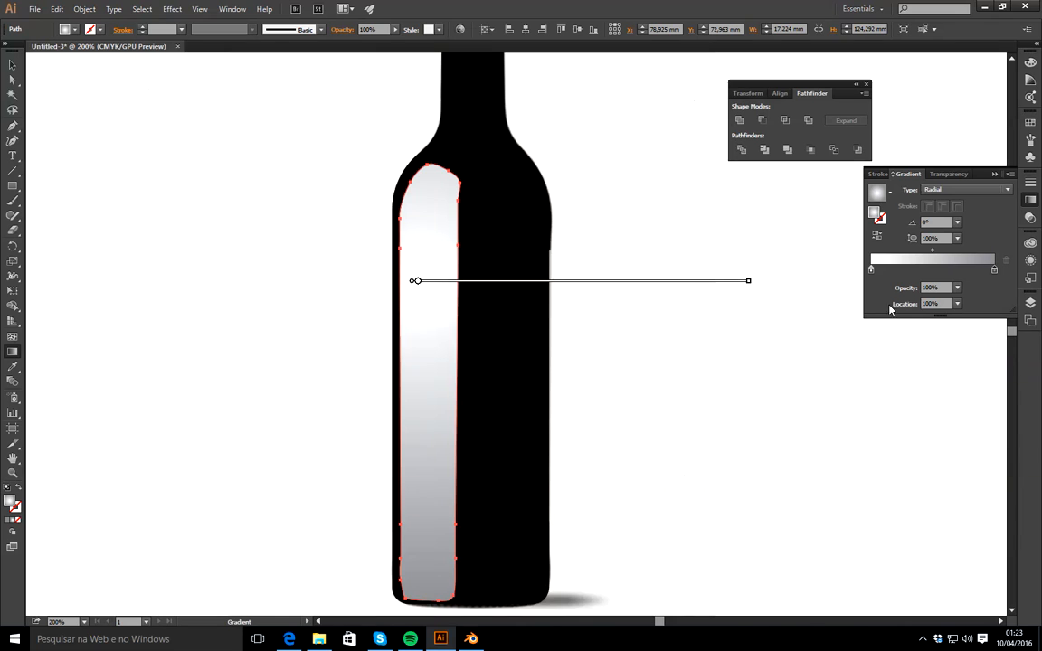
Fill the small neck reflection with a white-to-grey linear gradient at an angle of -30°
click(12, 64)
click(461, 137)
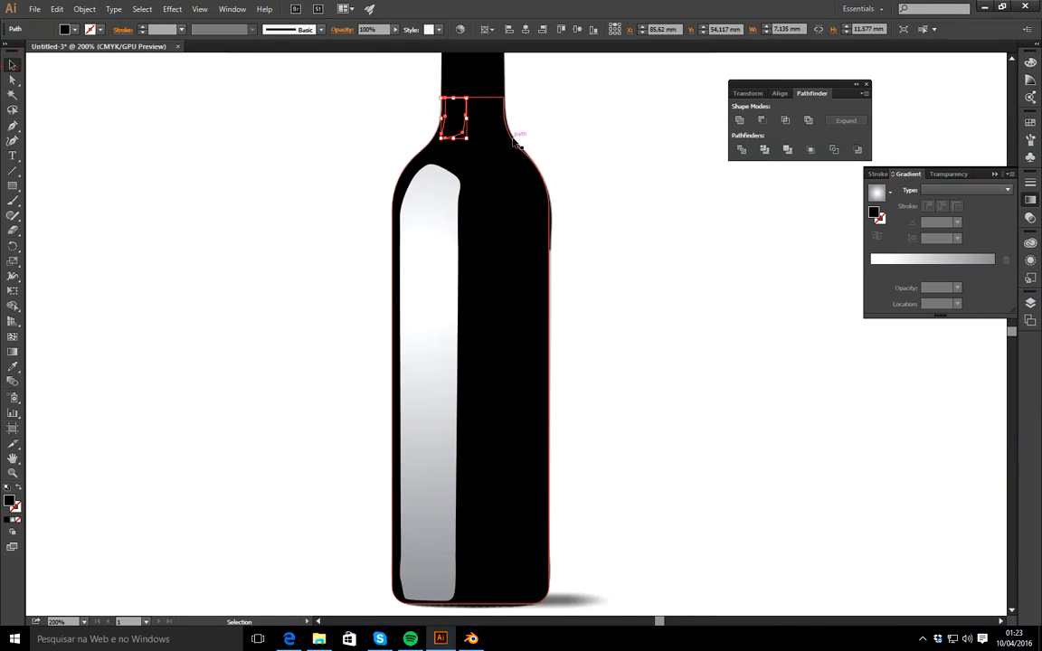
click(962, 195)
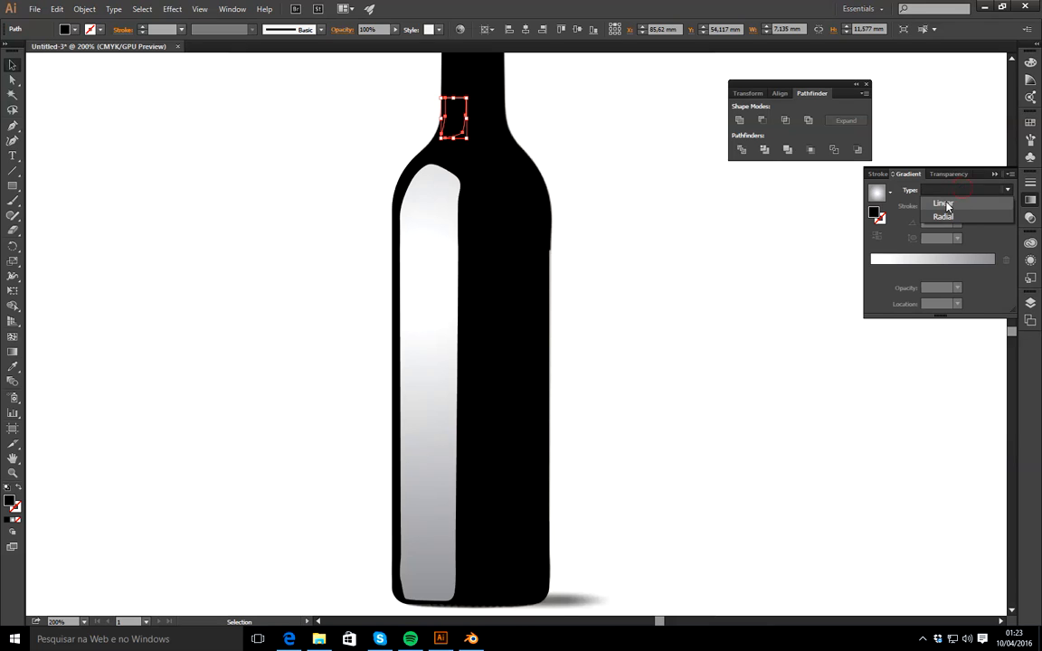
click(948, 204)
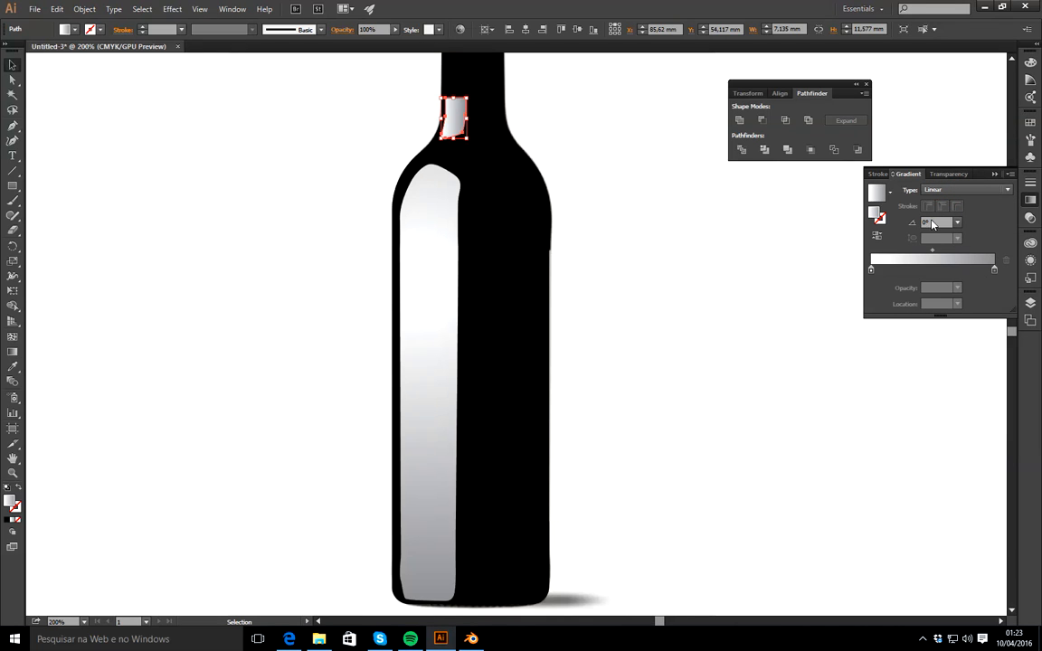
click(957, 222)
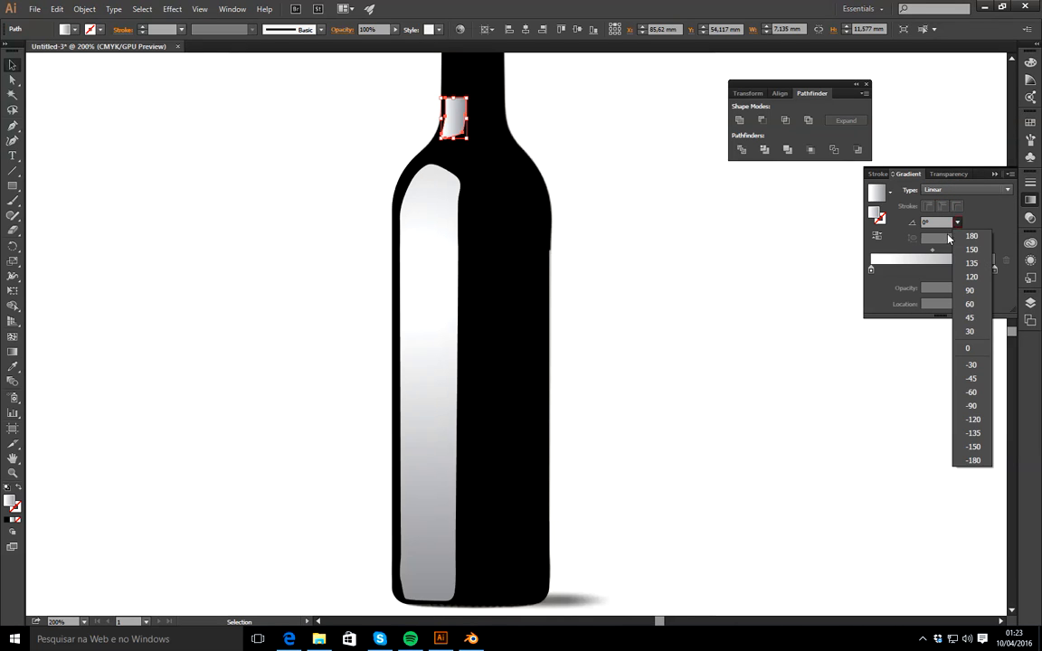
click(970, 331)
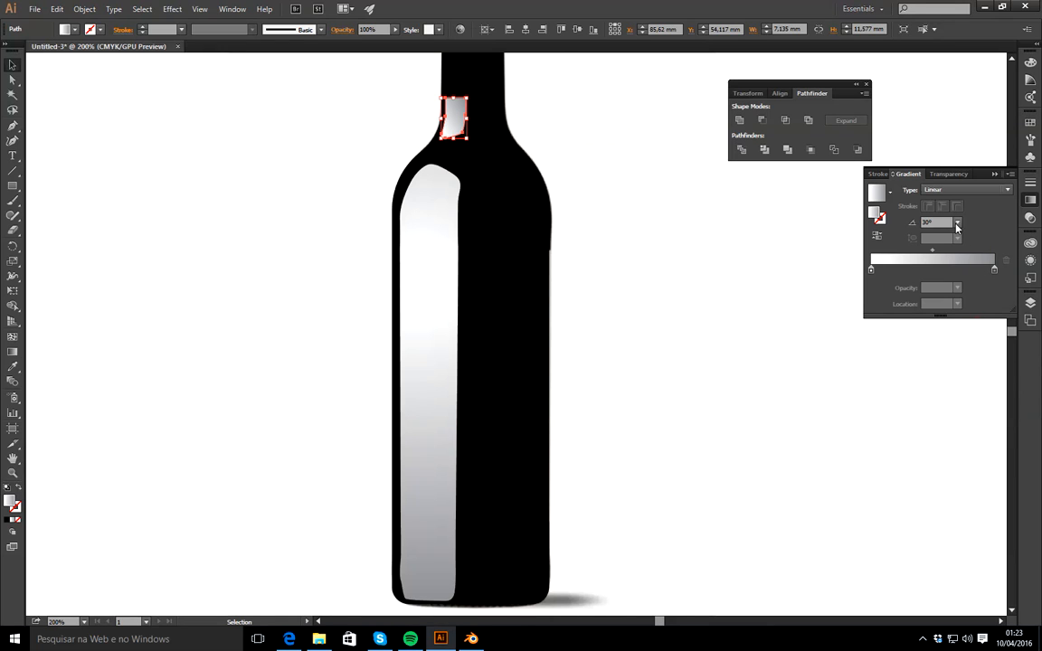
click(957, 222)
click(986, 366)
Set the opacity of the wide left reflection to 90%
click(432, 277)
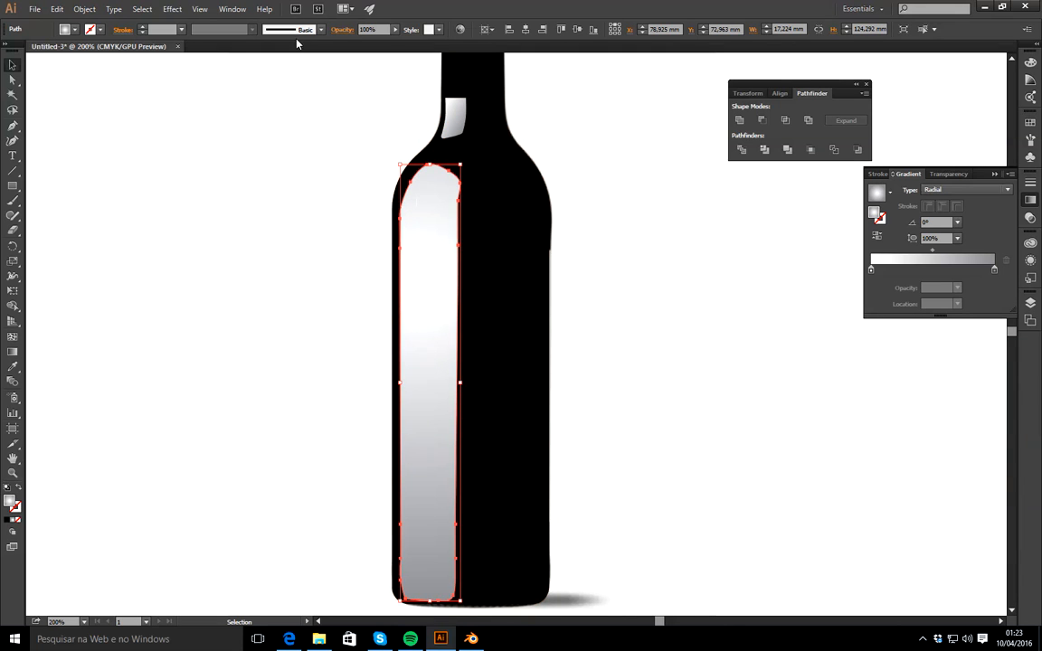
click(395, 30)
drag(396, 41, 387, 42)
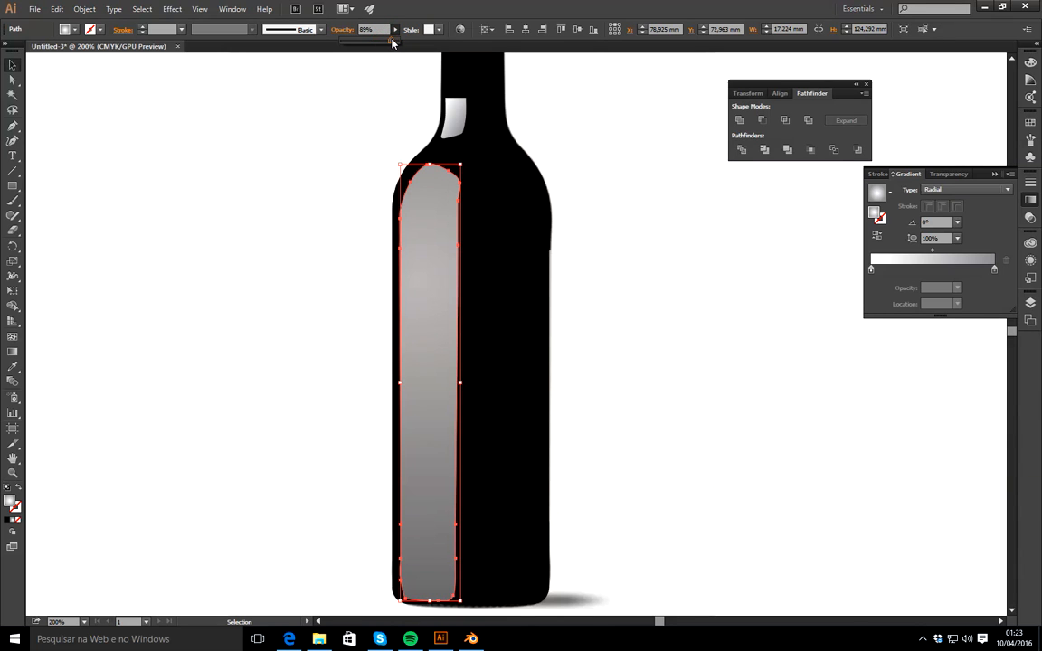
drag(393, 43, 399, 42)
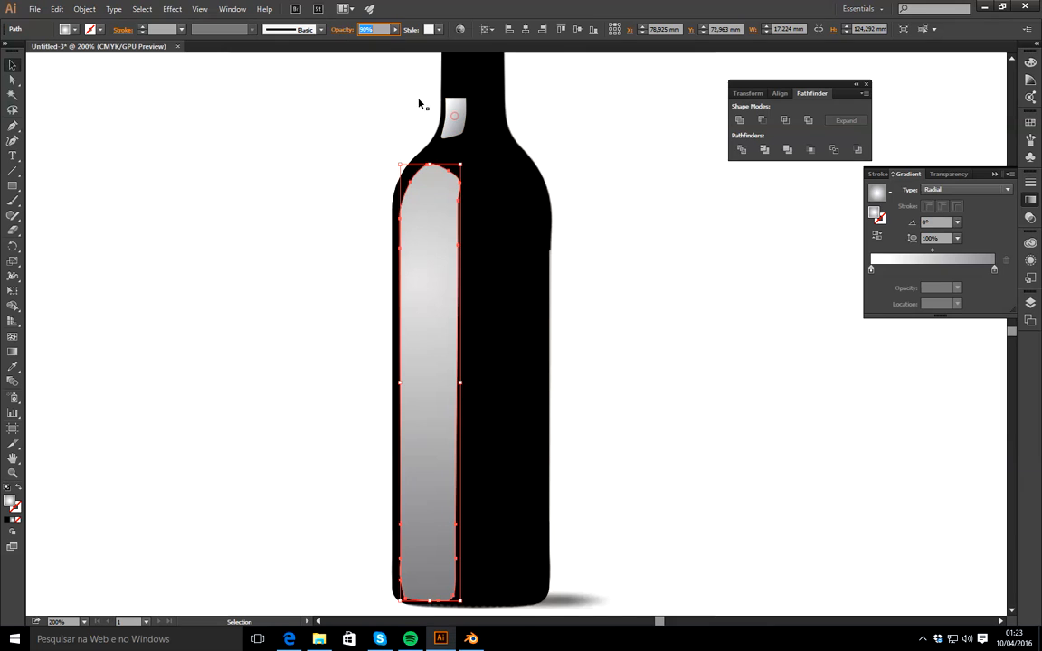
Set the opacity of the small neck reflection to 76% and deselect it
click(454, 112)
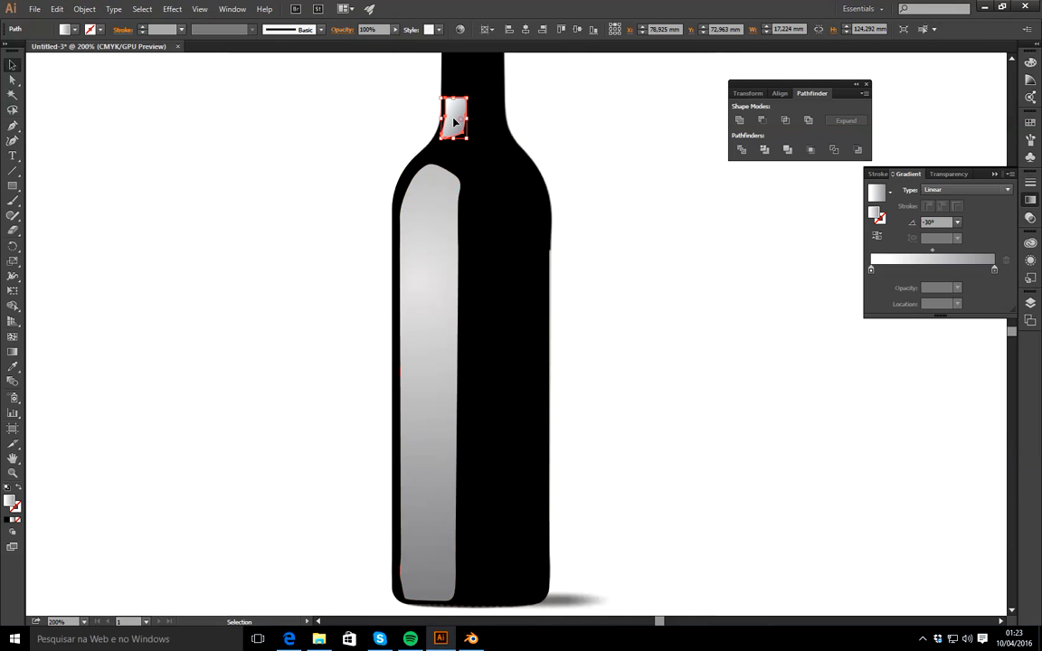
click(395, 30)
drag(394, 43, 385, 45)
click(610, 172)
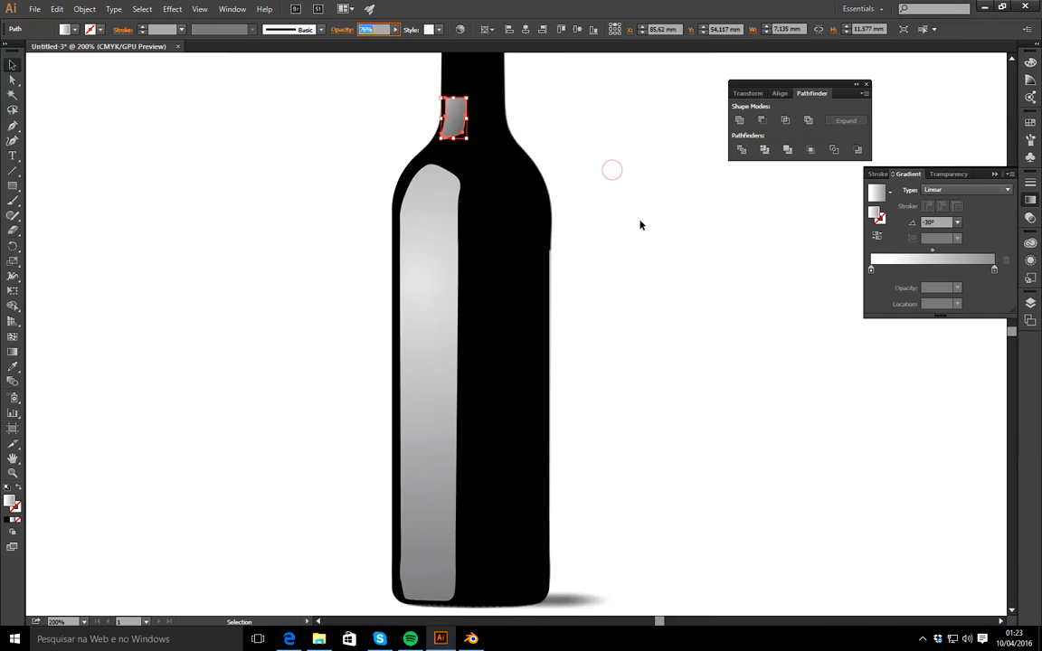
click(809, 292)
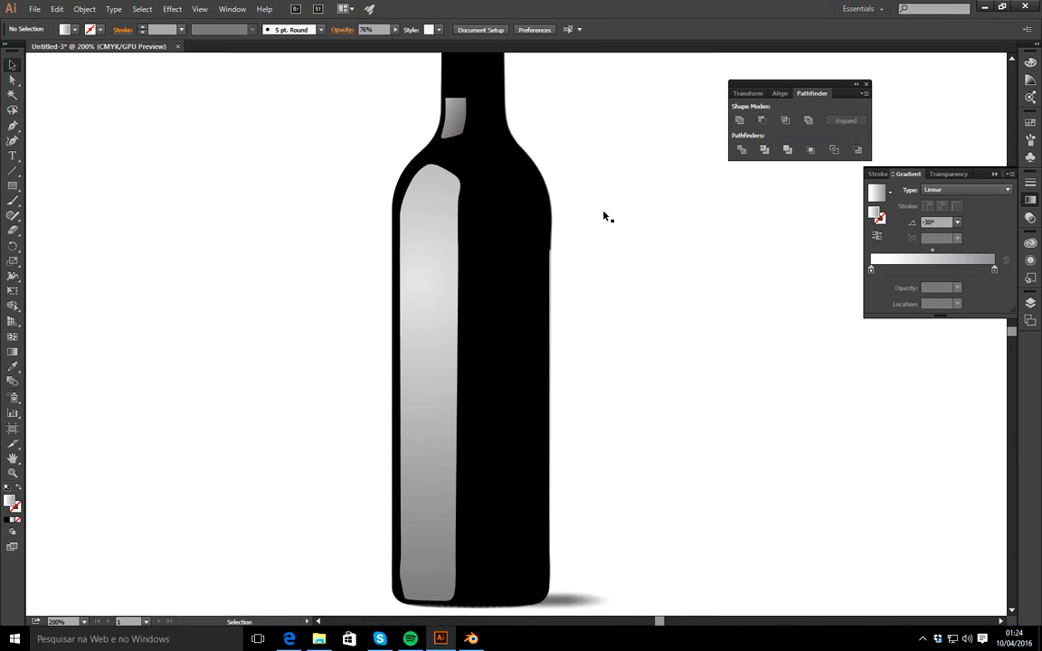
Show the garrafa_Vetor layer as outlines and draw a rectangle about 45 by 77 mm over the reference photo's label
click(1032, 304)
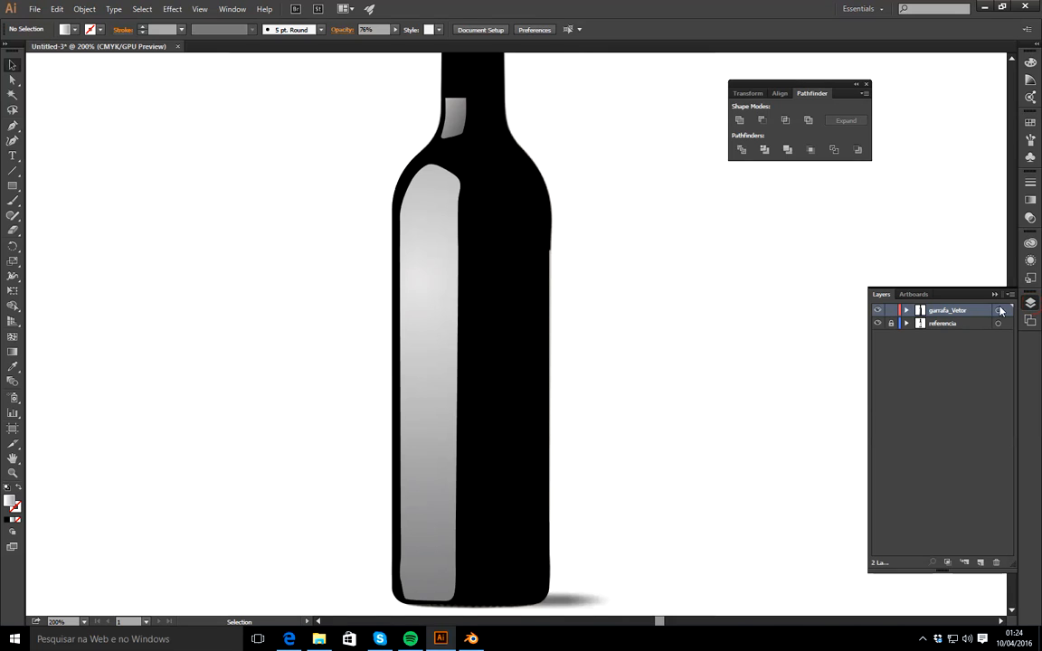
key(ctrl)
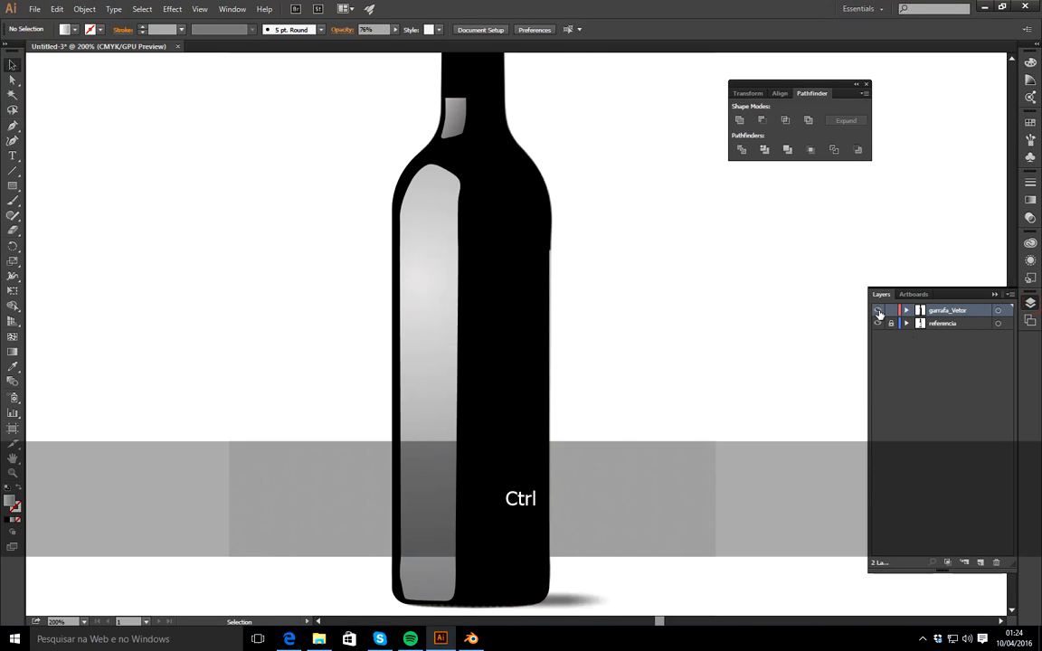
ctrl+click(878, 311)
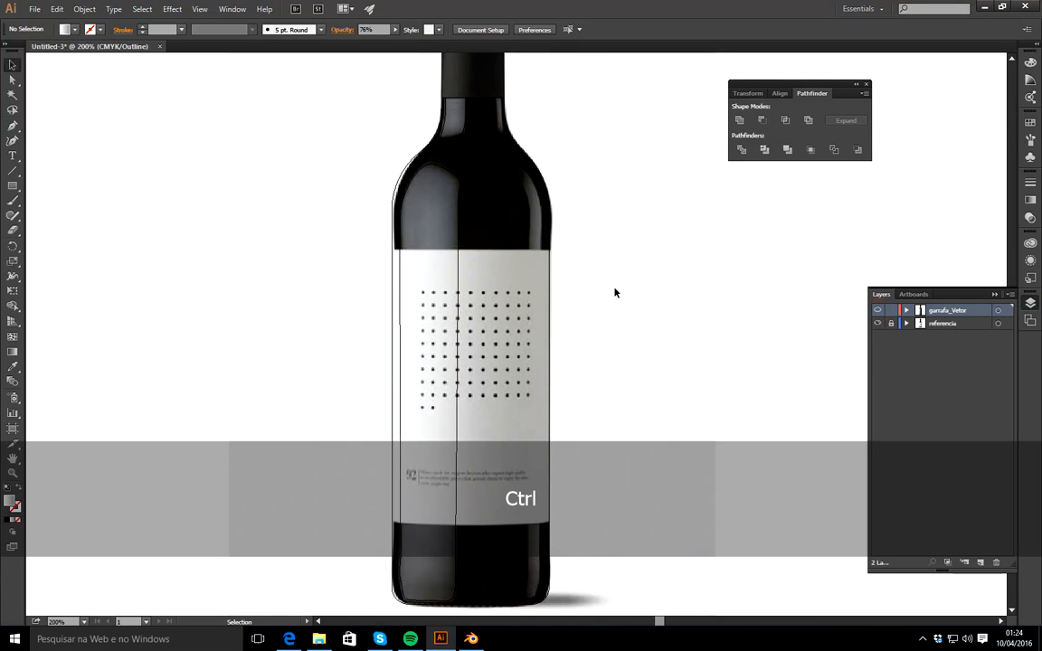
key(m)
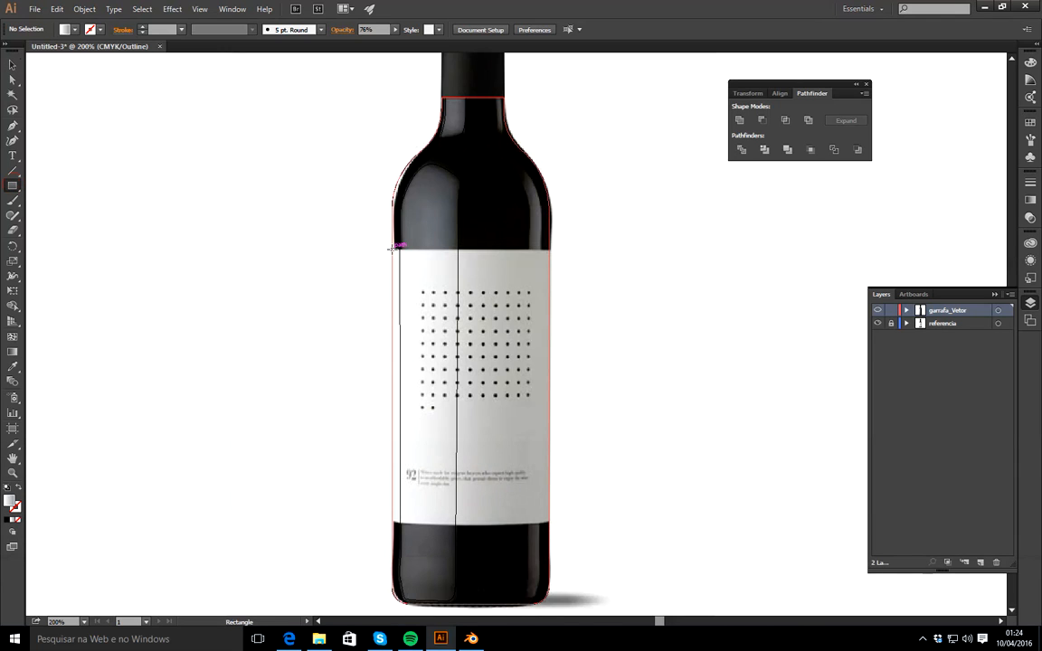
mouse_move(393, 246)
mouse_down()
mouse_move(434, 294)
mouse_move(461, 375)
mouse_move(548, 520)
mouse_up()
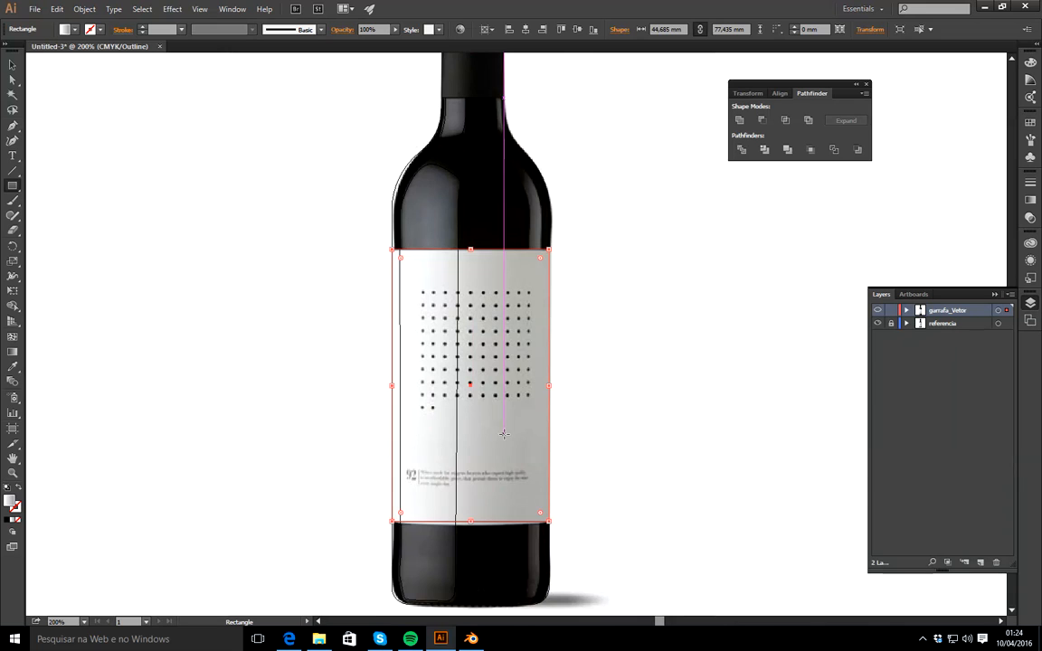
Return the garrafa_Vetor layer to preview mode and set the label rectangle's linear gradient angle to 0°
click(1031, 201)
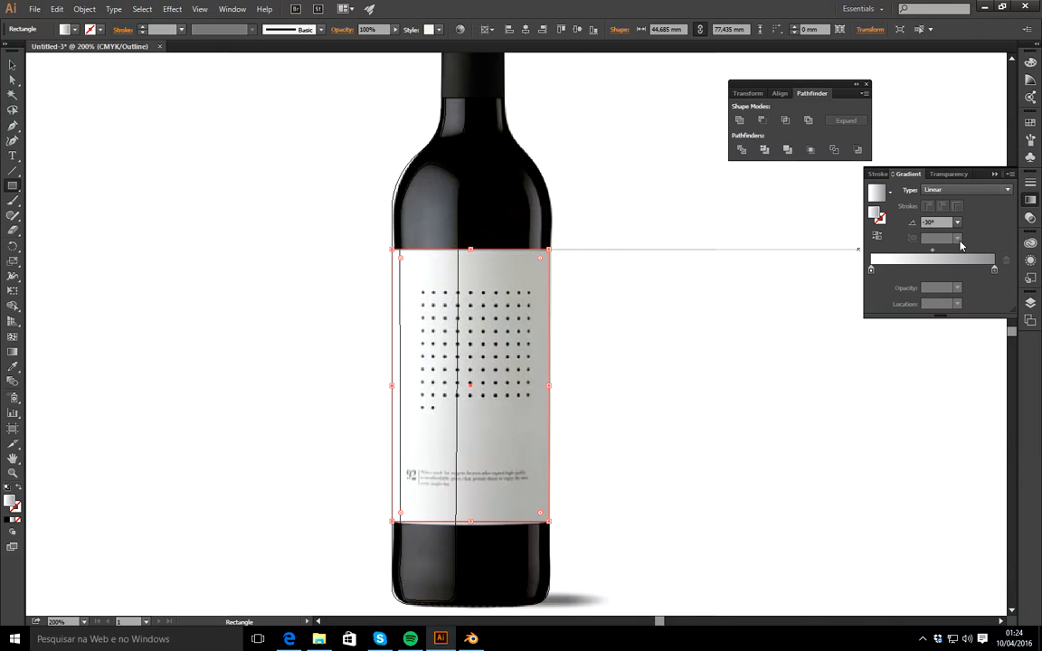
click(1030, 303)
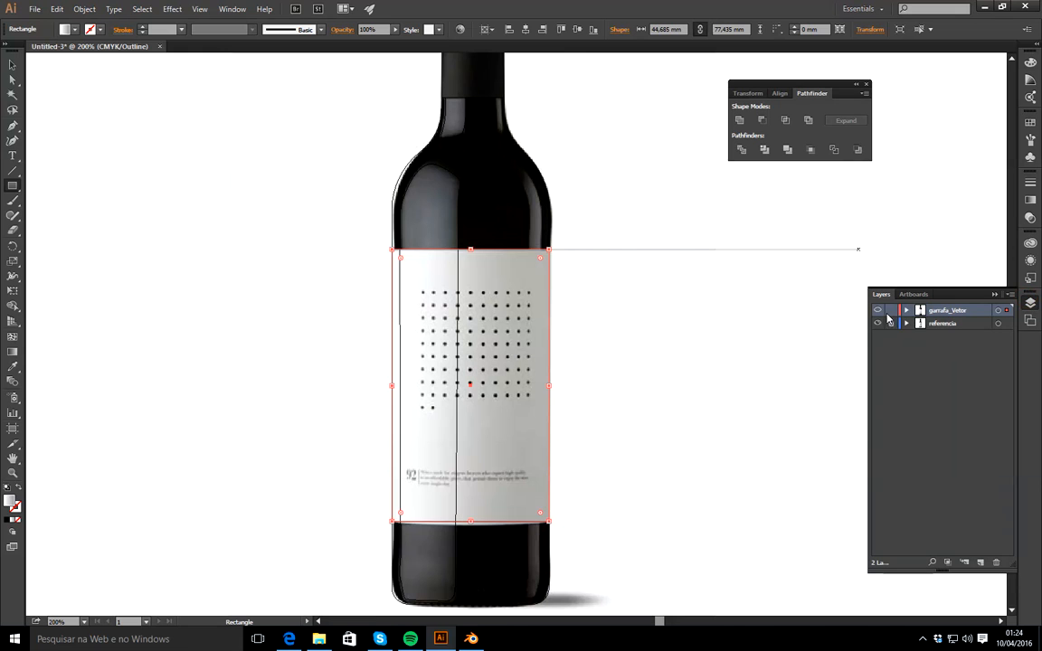
ctrl+click(880, 312)
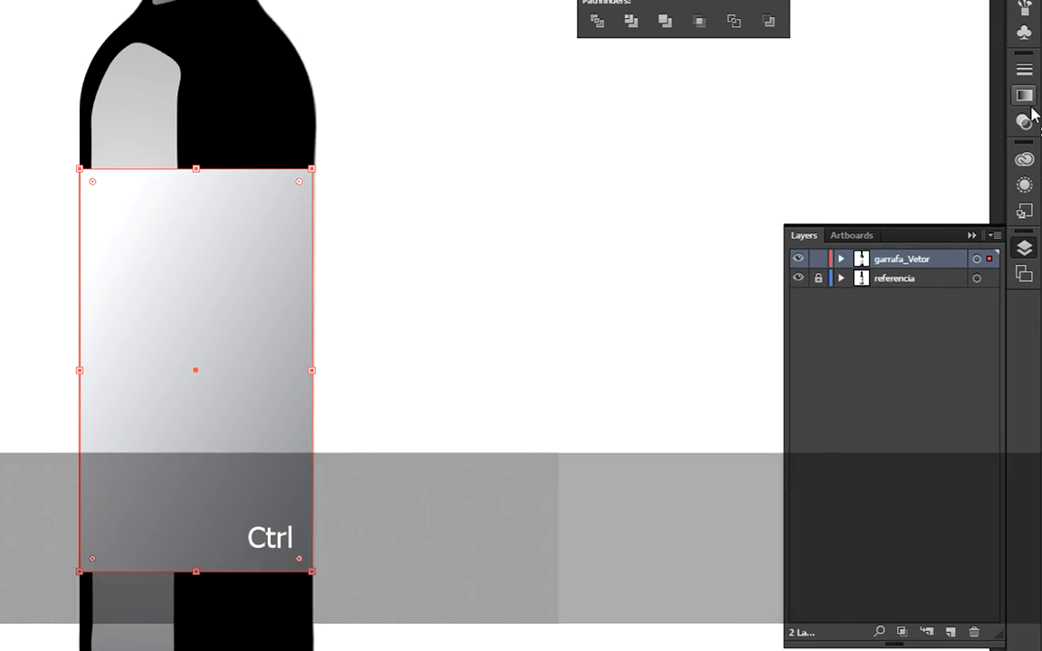
click(1024, 96)
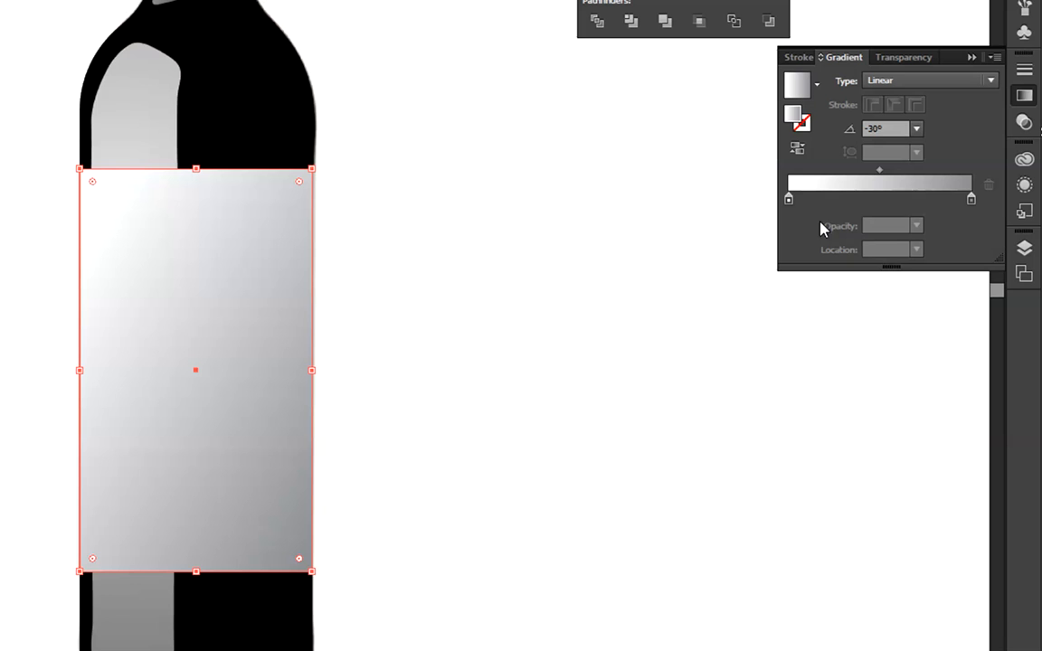
click(917, 129)
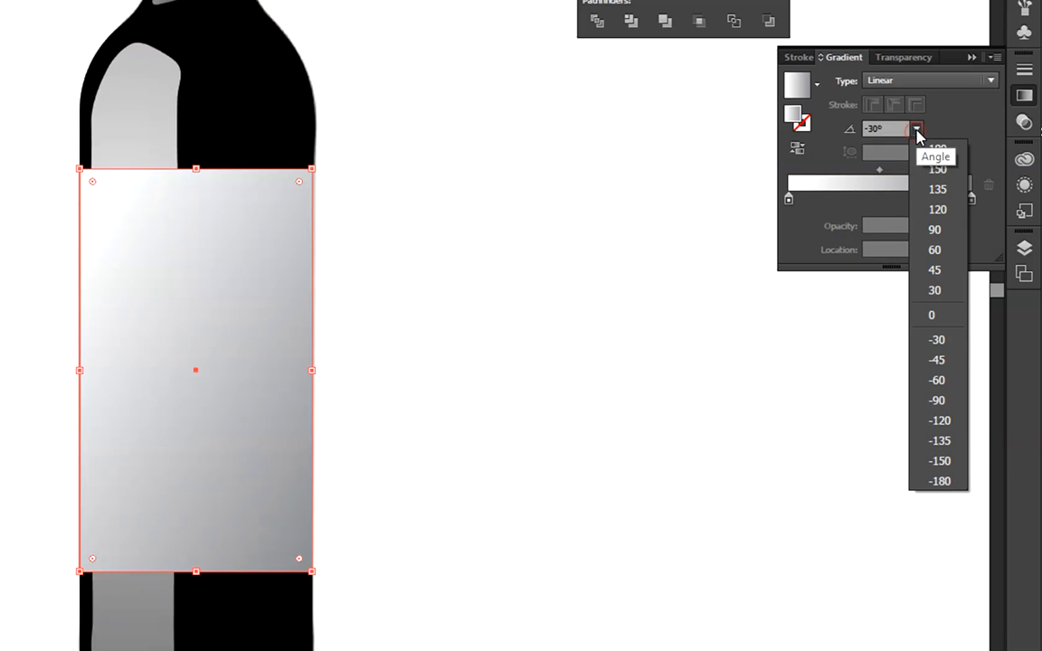
click(932, 314)
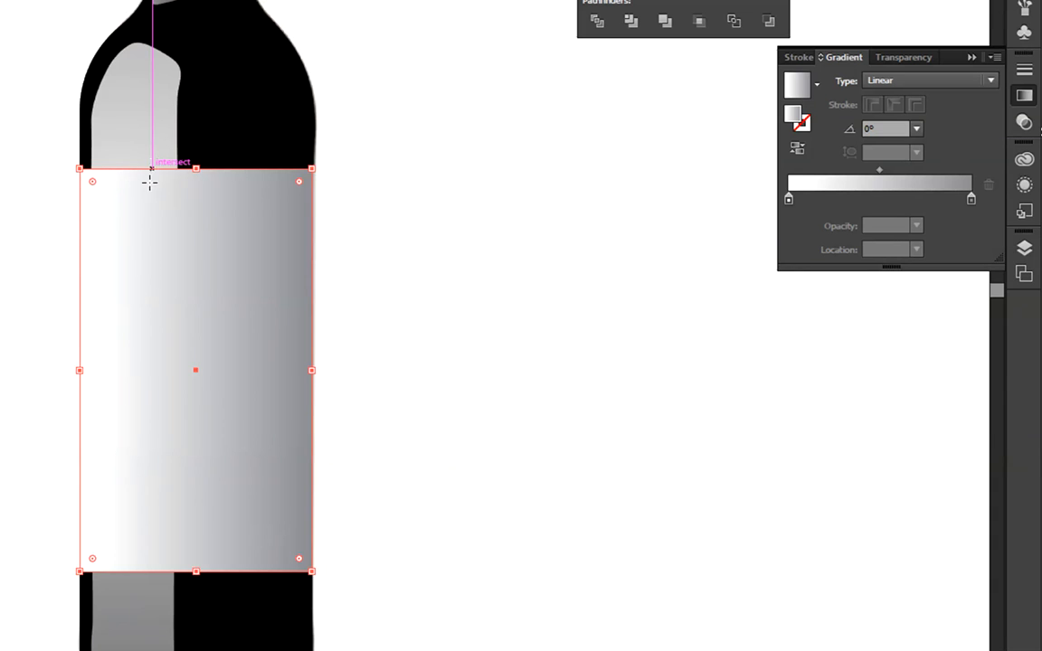
Add a stop at about 25% to the label's gradient and set the start stop to 16% black
click(833, 199)
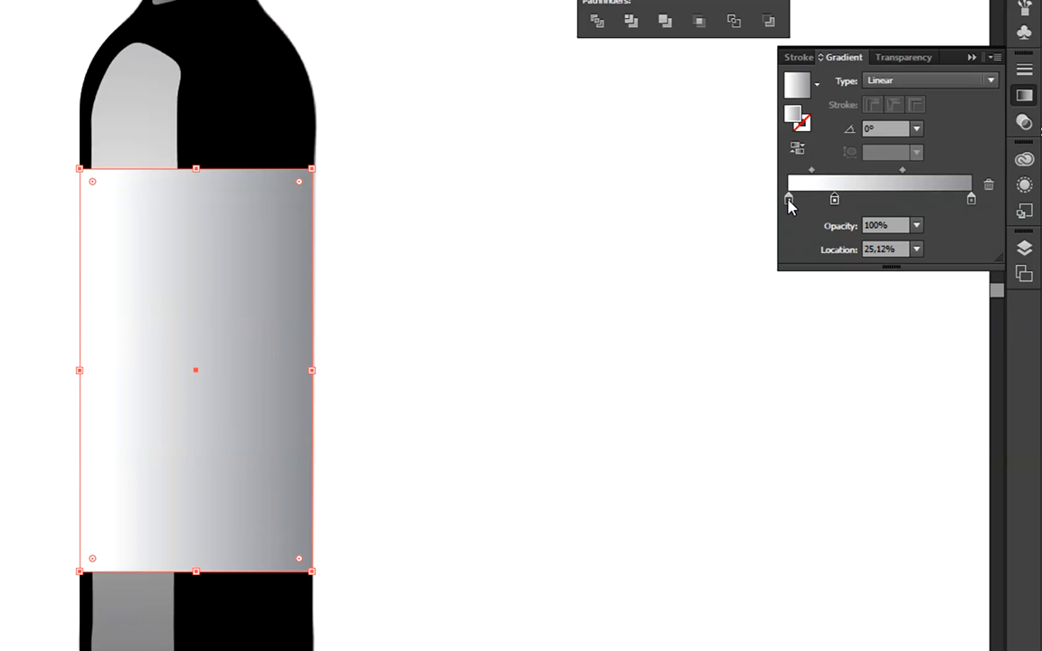
click(789, 199)
double_click(788, 200)
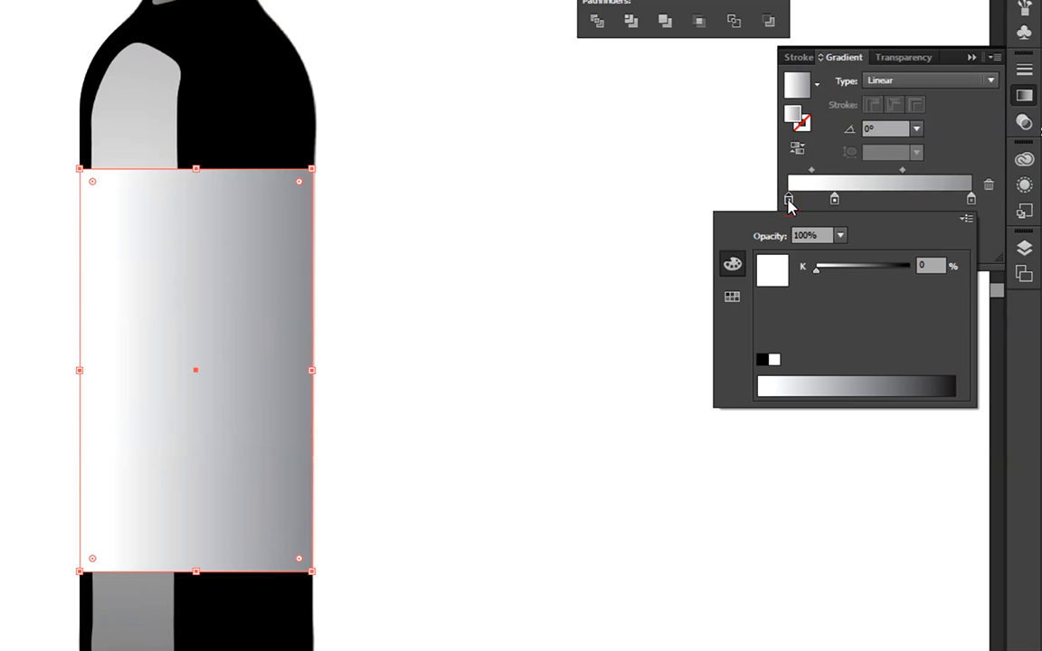
drag(826, 270, 831, 270)
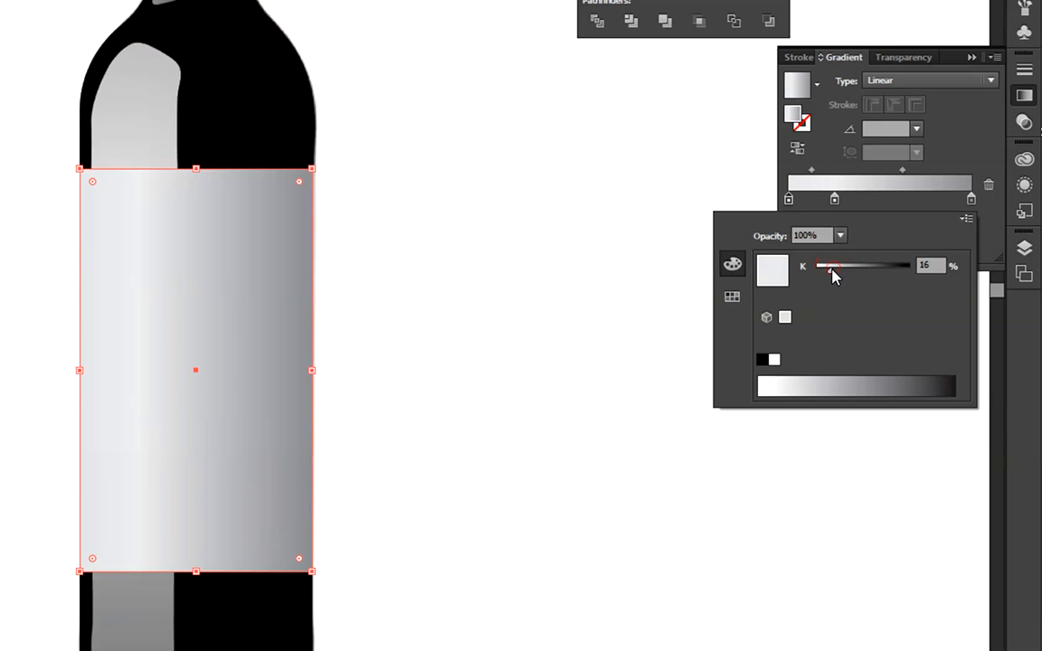
Switch the label gradient's middle stop to grayscale, set it to 5% black and move it to about 23%
click(835, 200)
drag(837, 201, 841, 205)
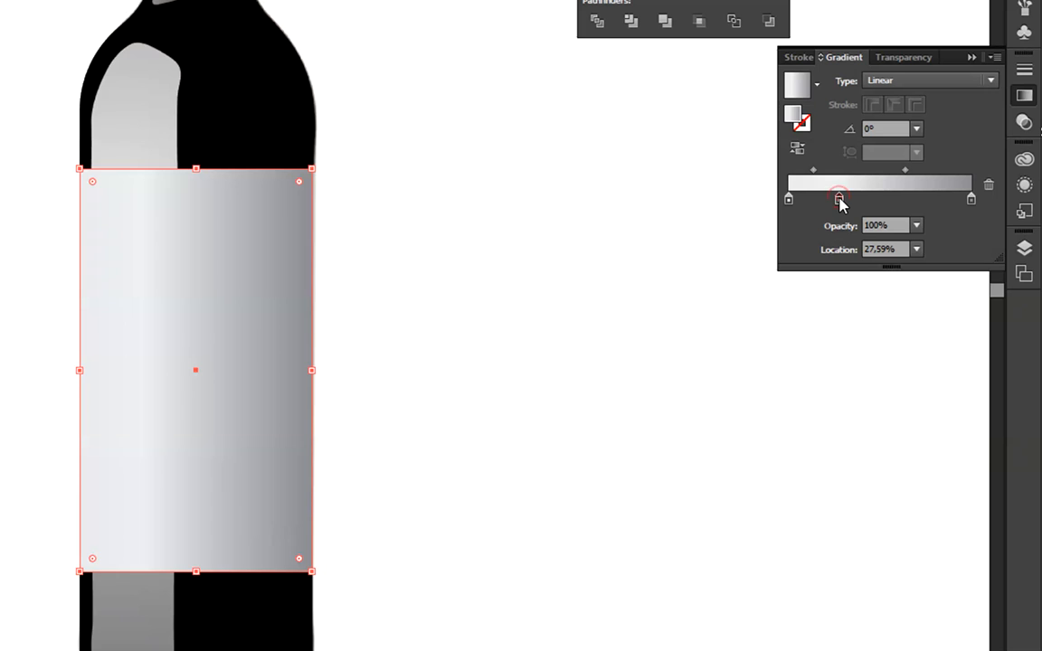
double_click(839, 199)
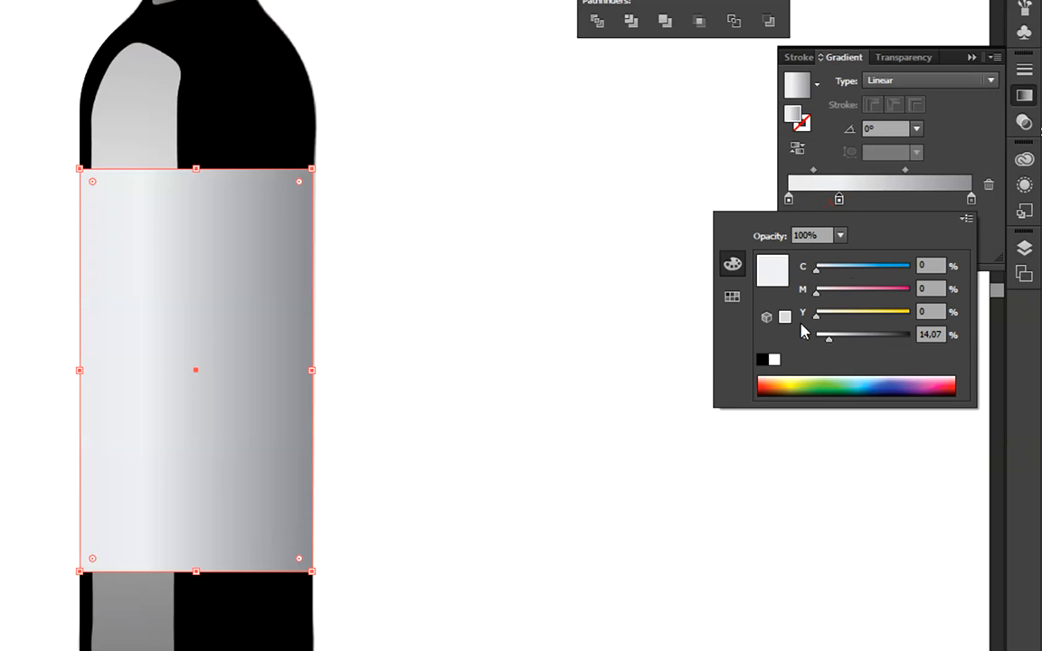
click(966, 220)
click(894, 225)
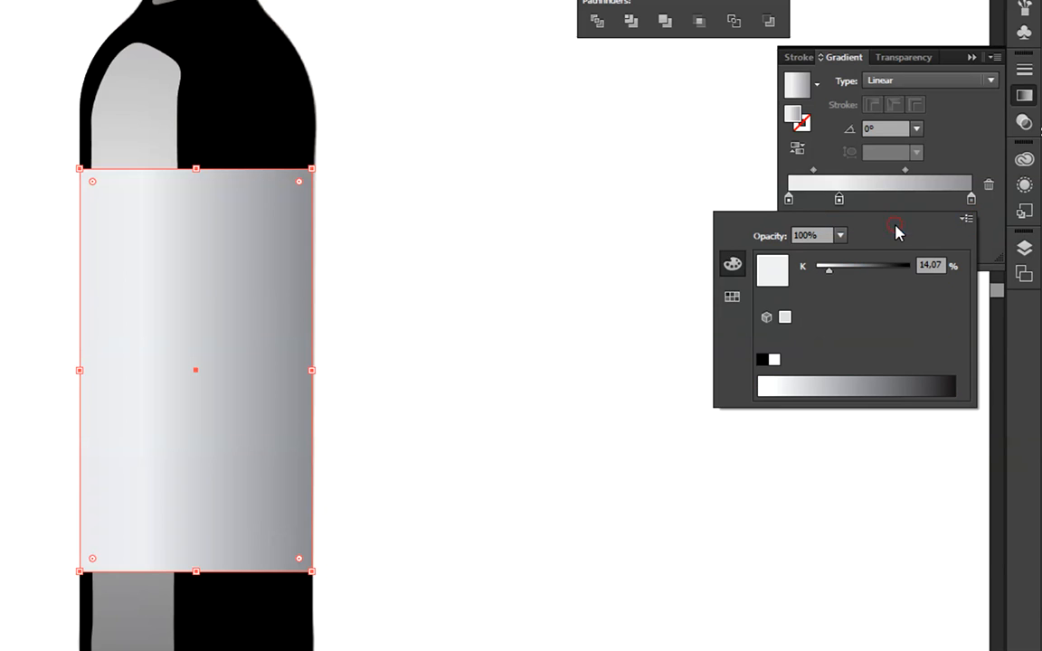
drag(832, 274, 823, 275)
click(822, 275)
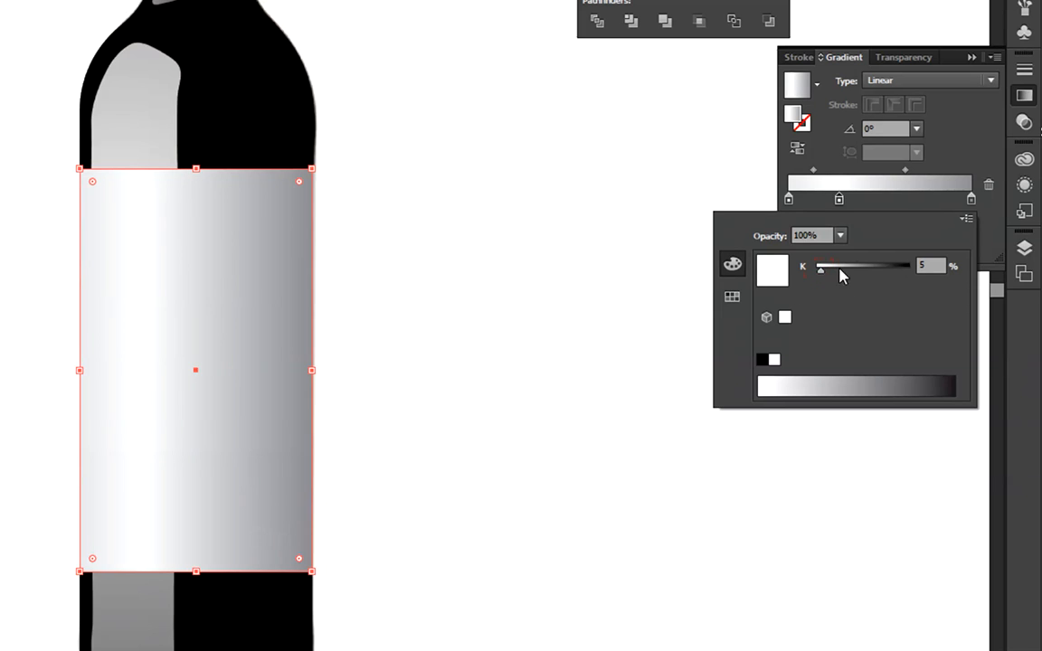
click(839, 201)
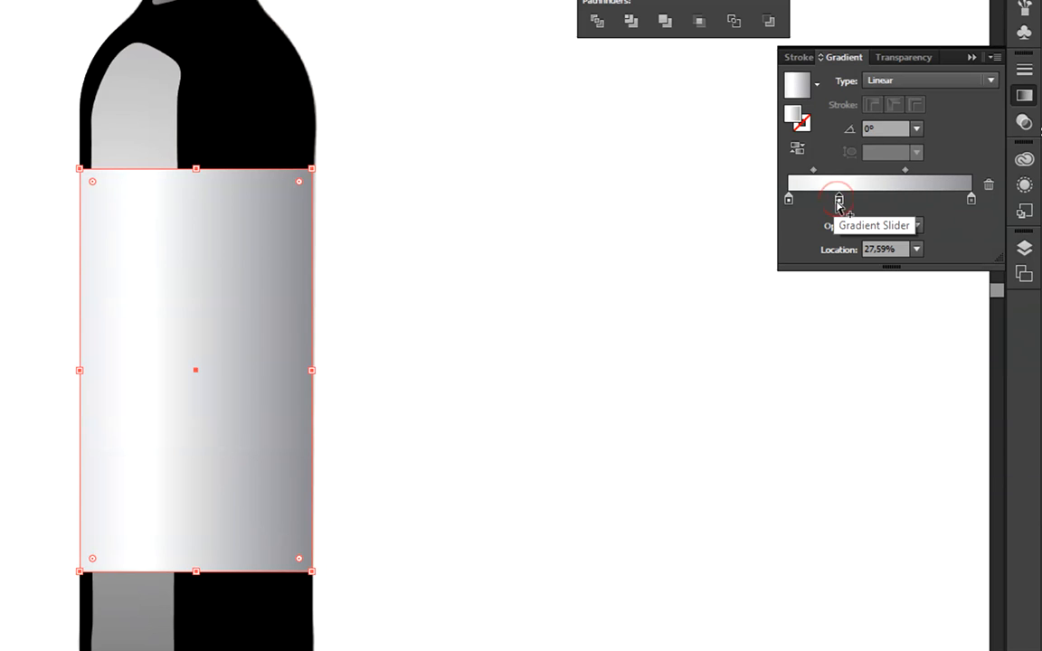
drag(839, 201, 832, 201)
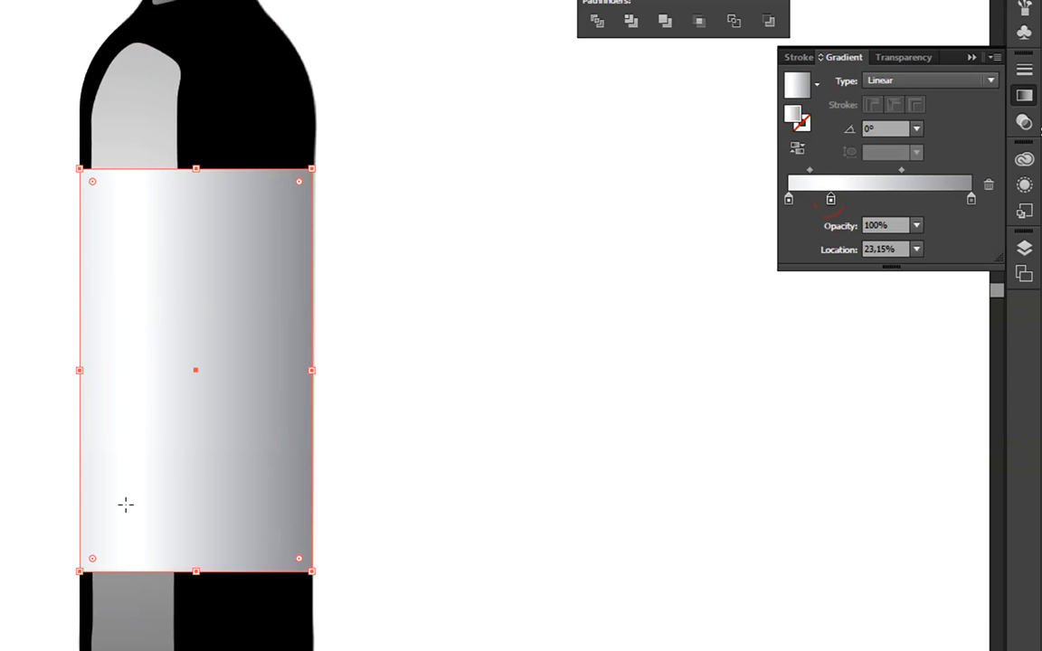
Darken the end stop of the label's gradient to 64% black and close the gradient settings
click(970, 201)
double_click(971, 200)
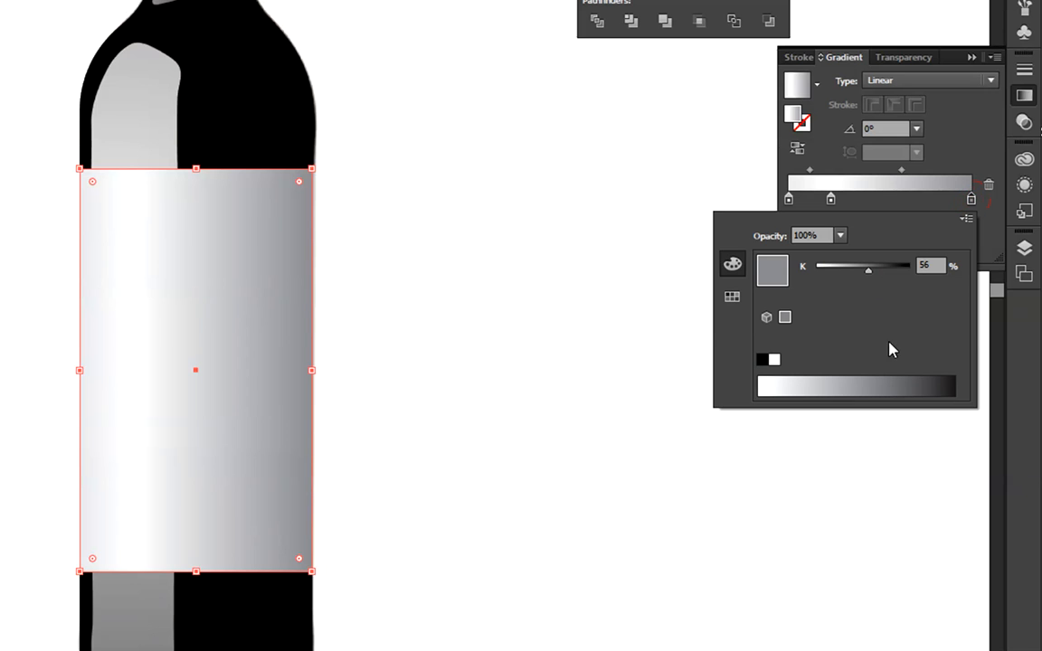
click(878, 270)
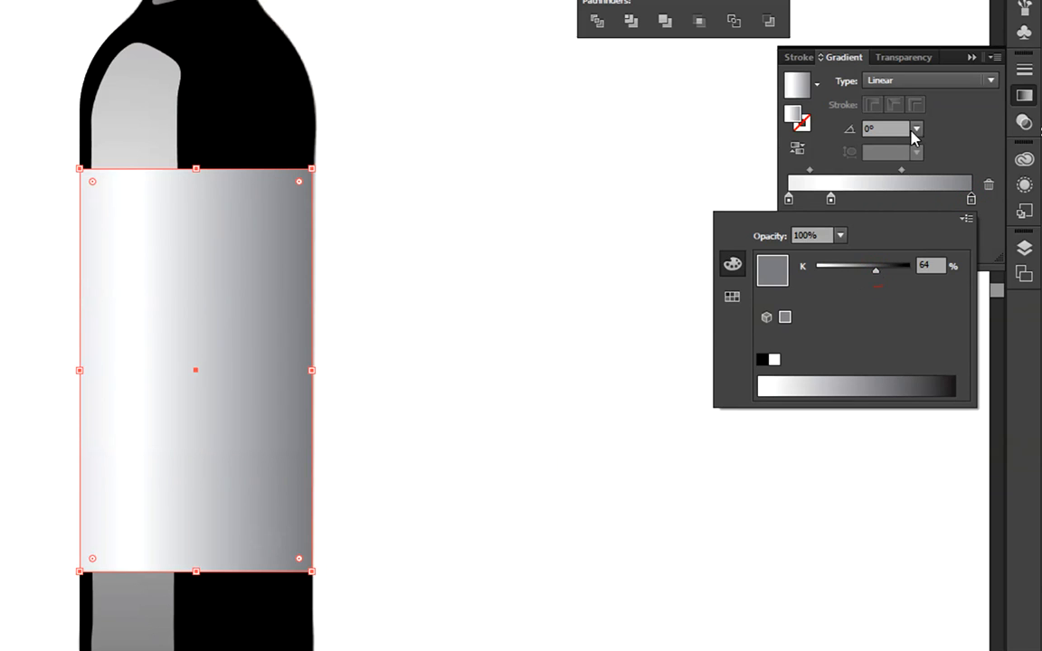
click(962, 119)
key(g)
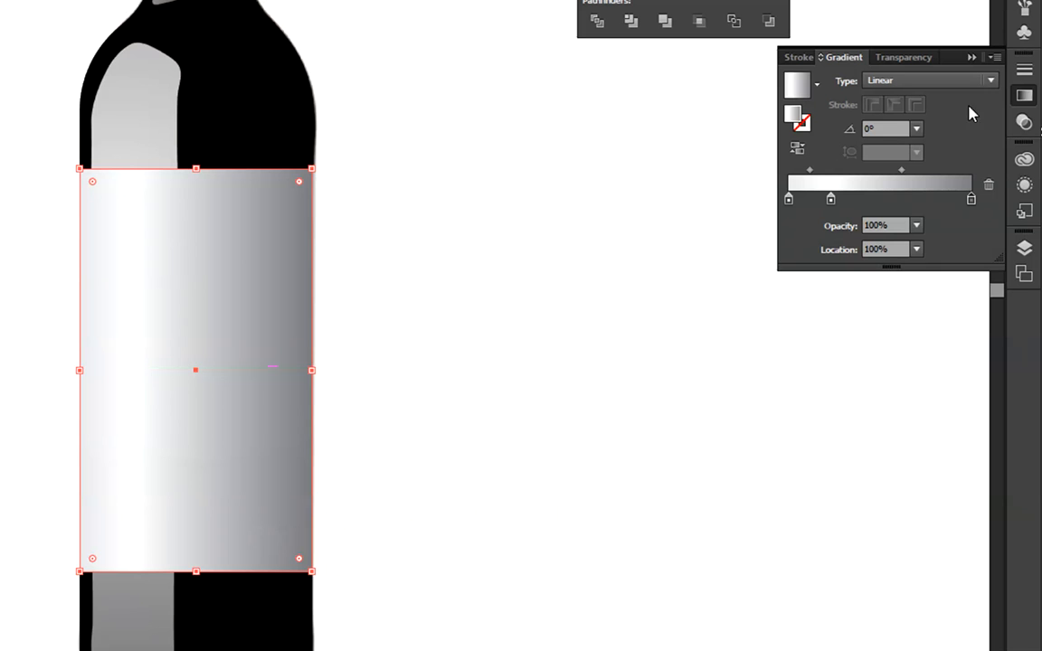
click(971, 57)
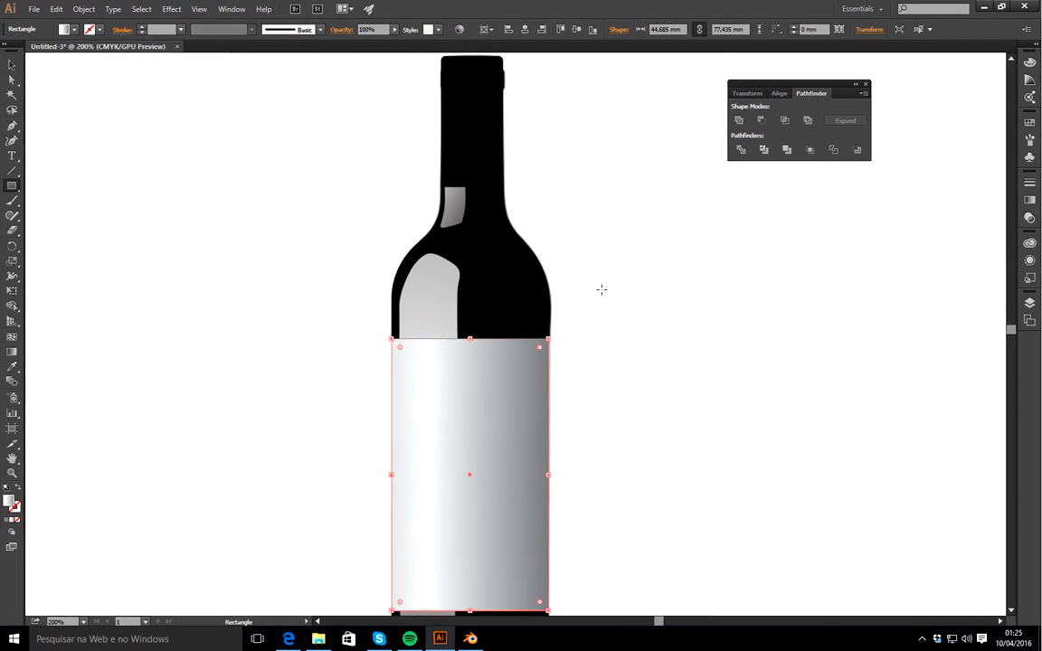
Fill the capsule shape on the bottle's neck with the label's linear white-to-grey gradient
scroll(387, 96, up, 2)
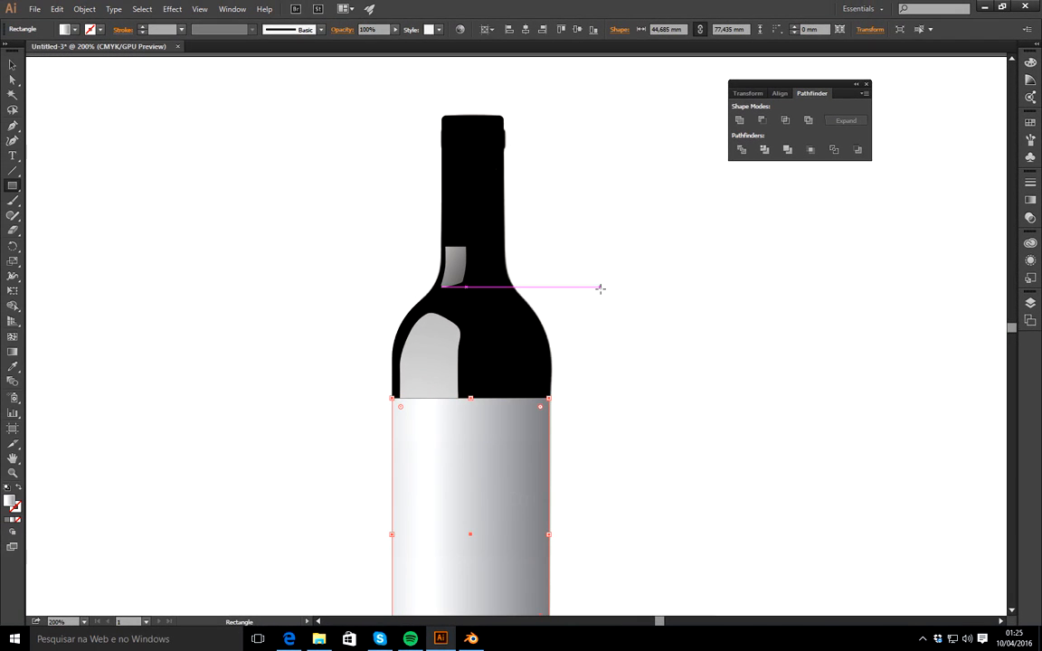
click(13, 64)
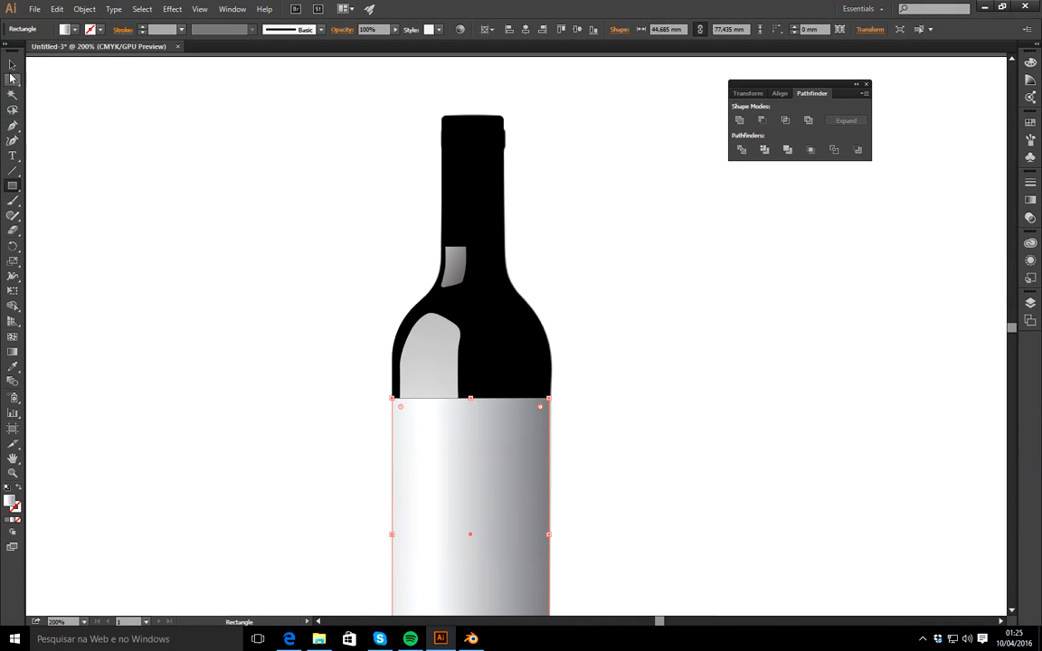
click(471, 209)
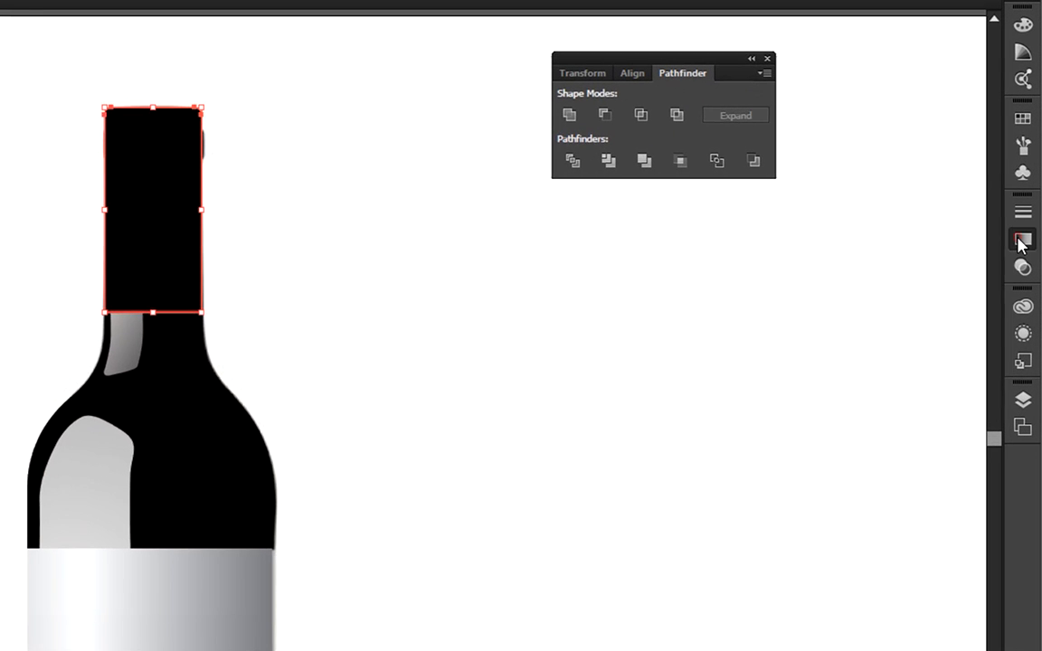
click(1031, 199)
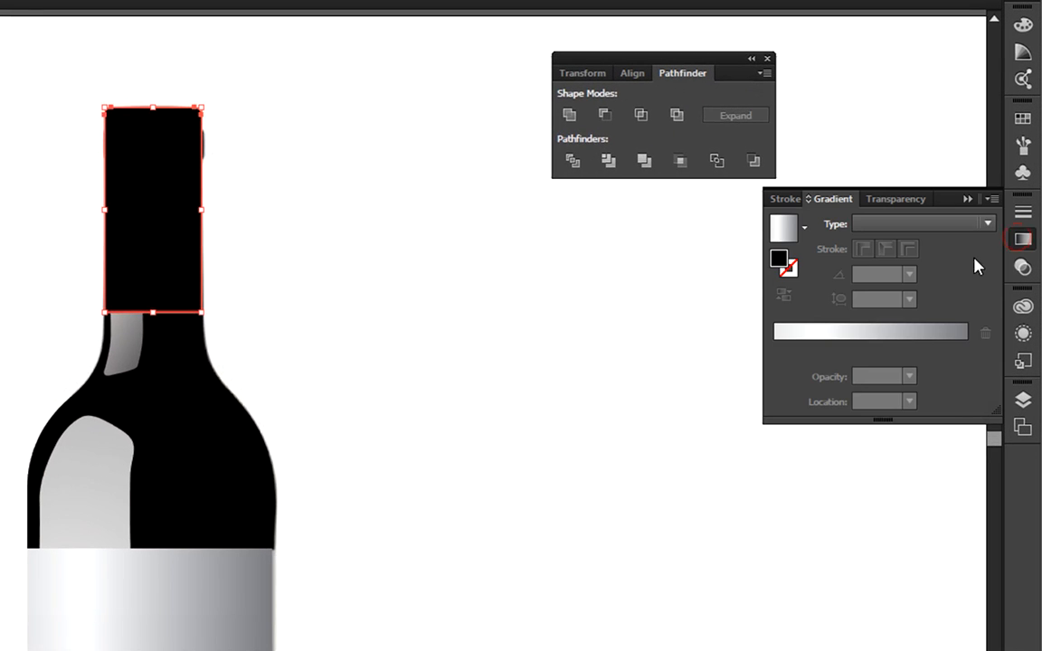
click(896, 226)
click(886, 242)
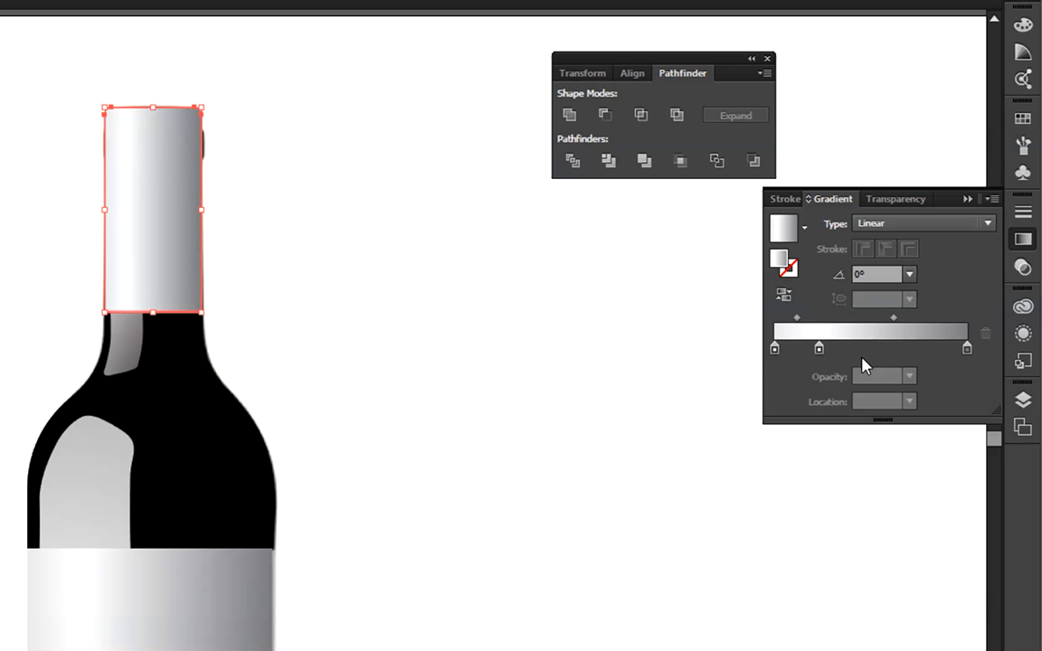
Set the capsule gradient's middle stop to 71% black and its start stop to 89% black
click(819, 349)
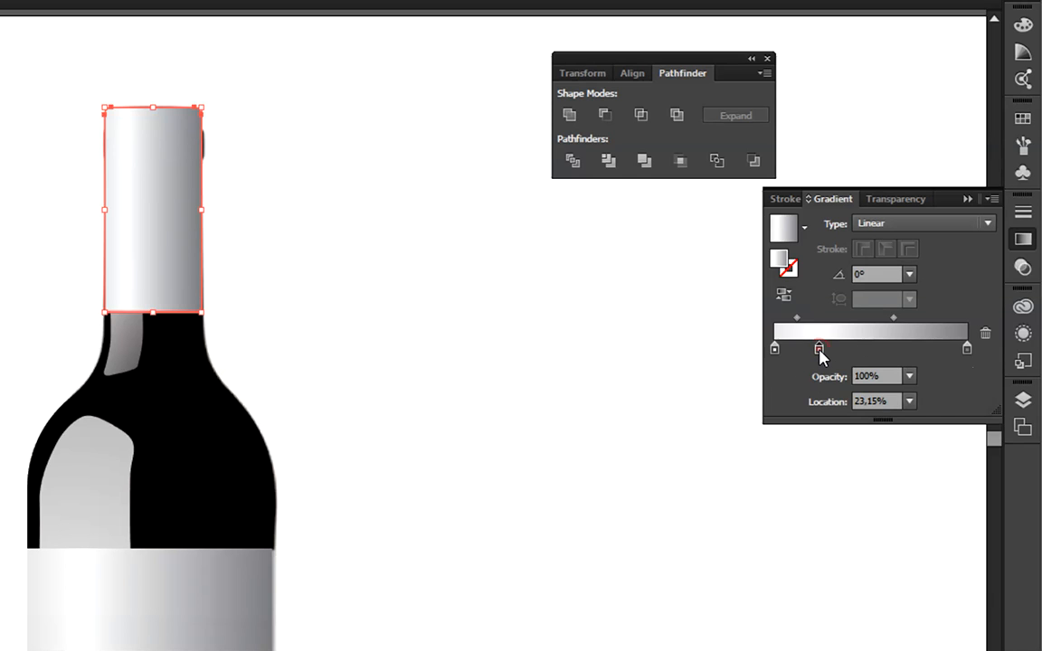
double_click(820, 350)
drag(855, 428, 876, 427)
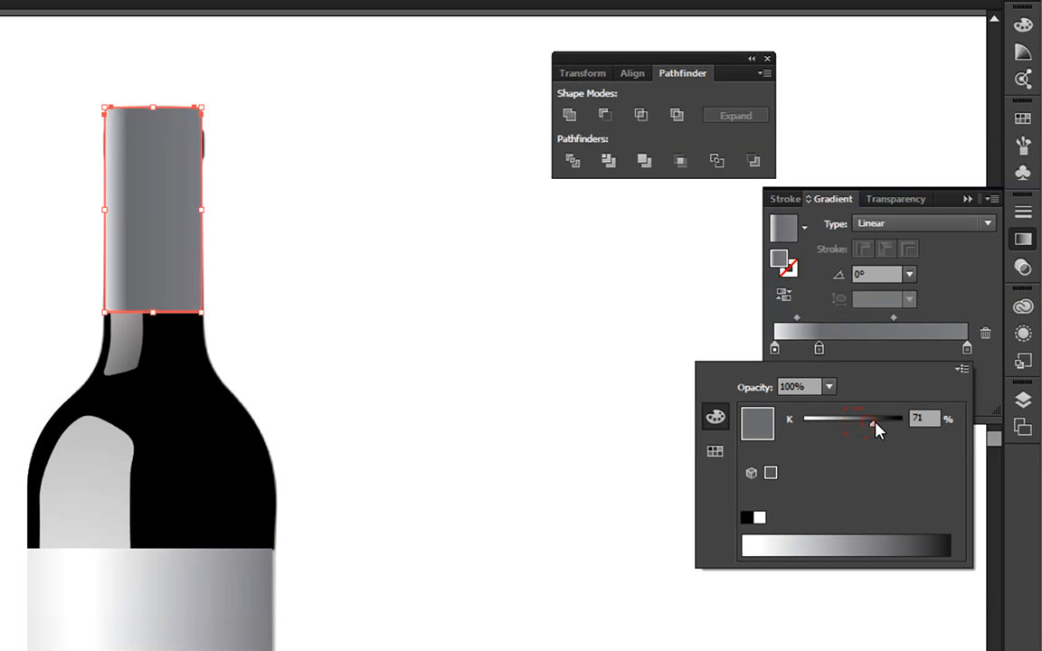
click(774, 351)
click(774, 350)
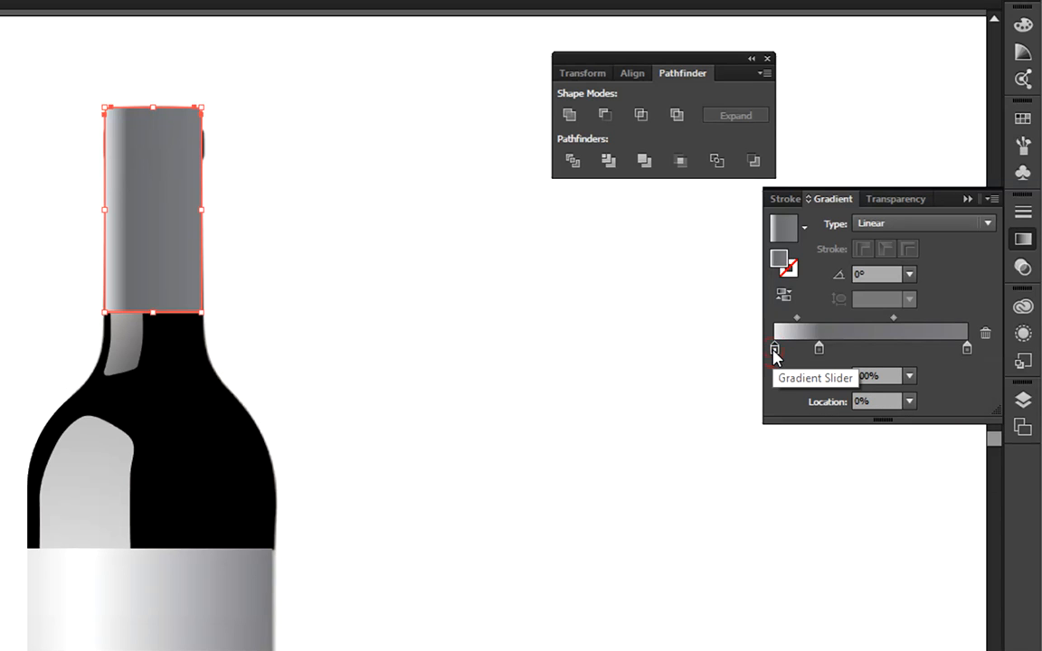
double_click(774, 350)
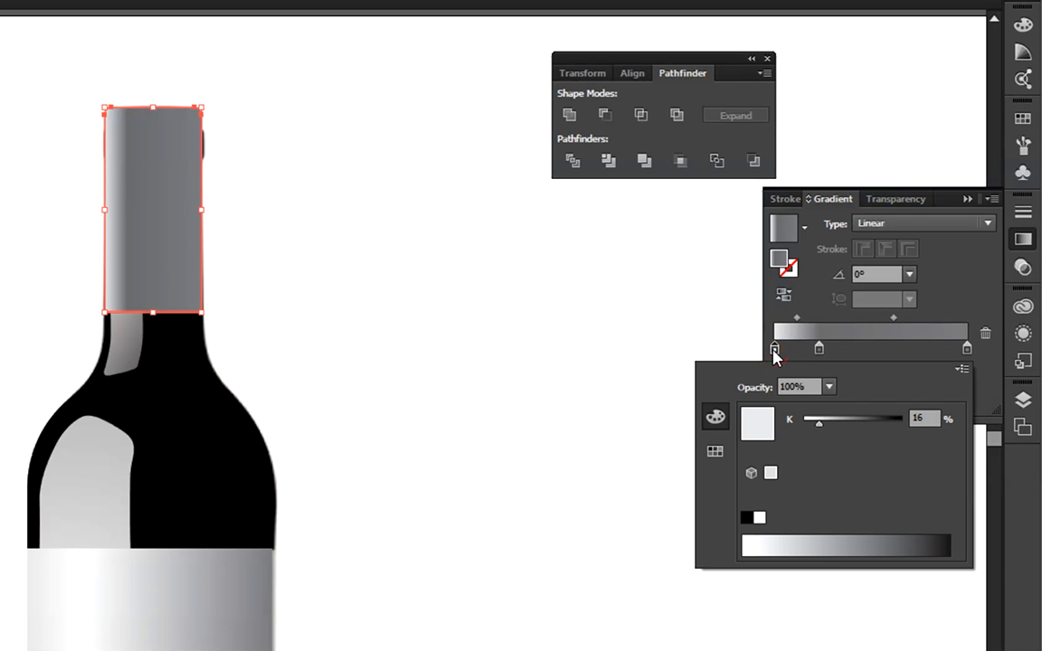
click(887, 424)
drag(889, 424, 891, 425)
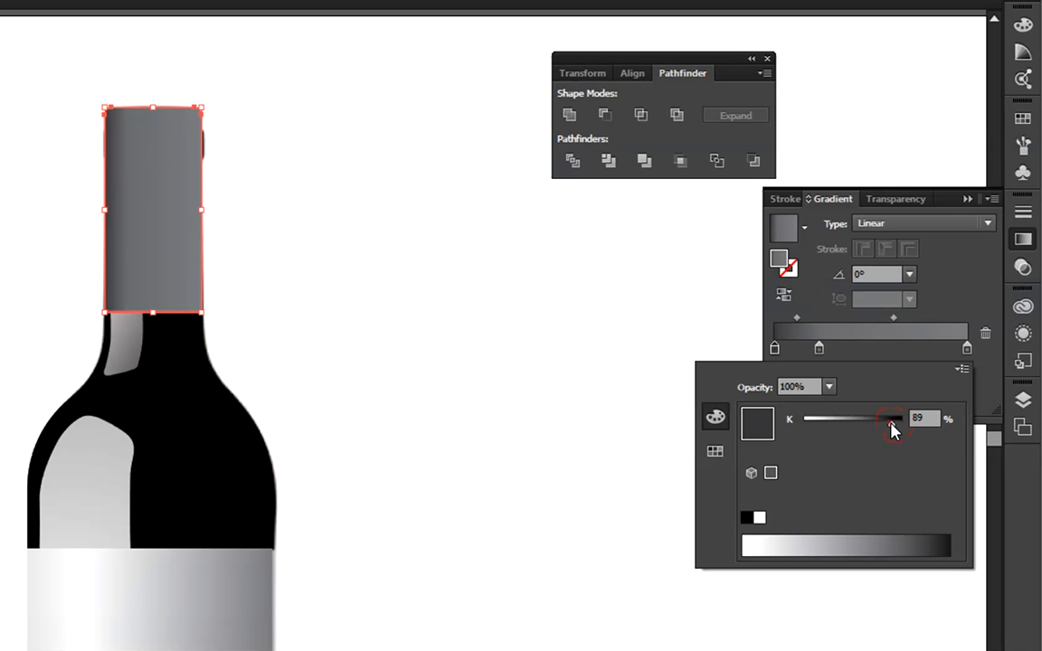
Darken the end stop of the capsule's gradient to about 99% black
click(967, 349)
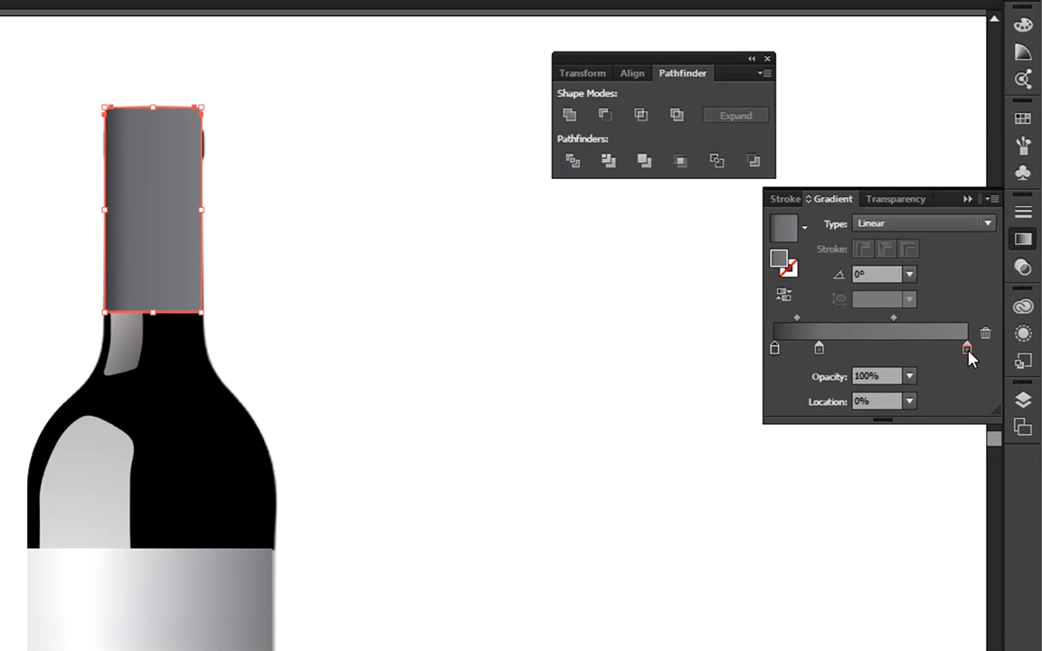
click(967, 349)
double_click(967, 349)
click(902, 420)
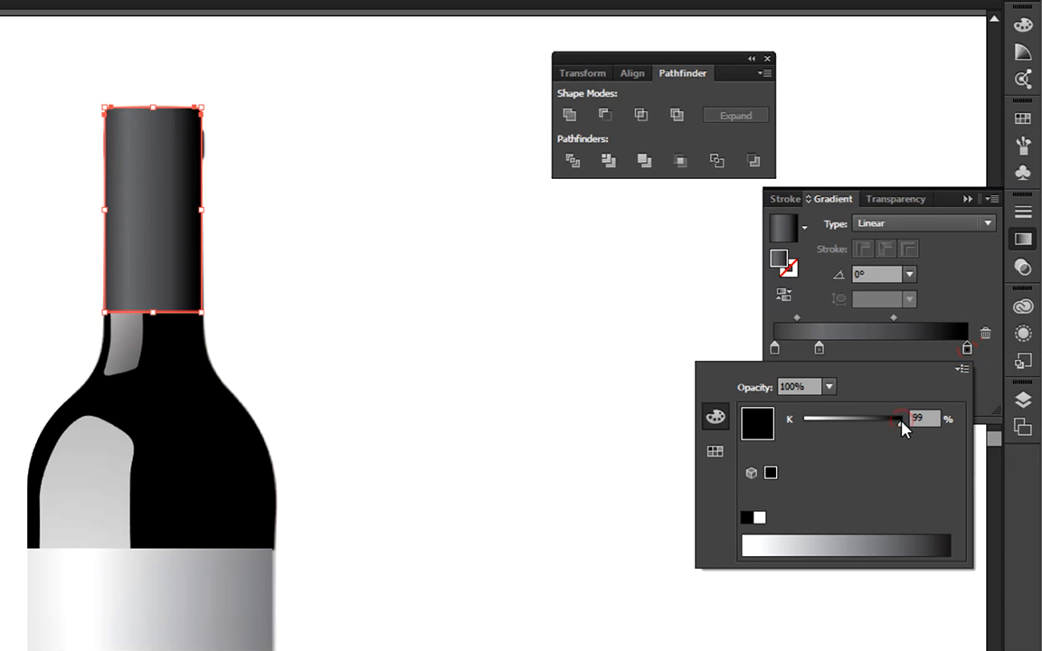
drag(902, 422, 900, 422)
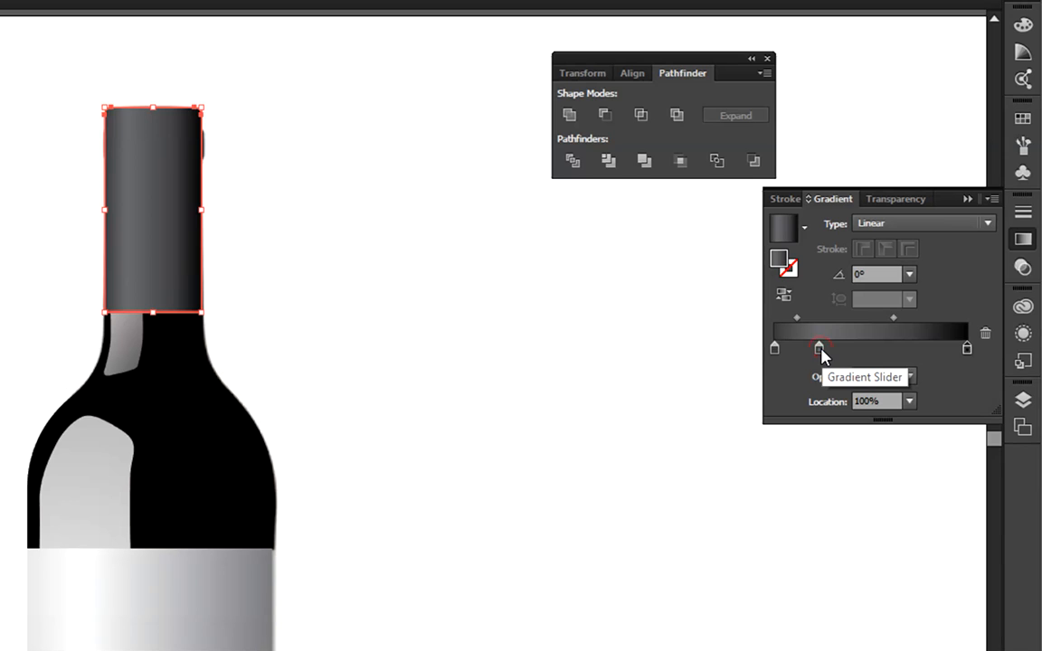
Move the middle stop of the capsule's gradient to about 20% and lighten it to 62% black
drag(821, 355, 817, 357)
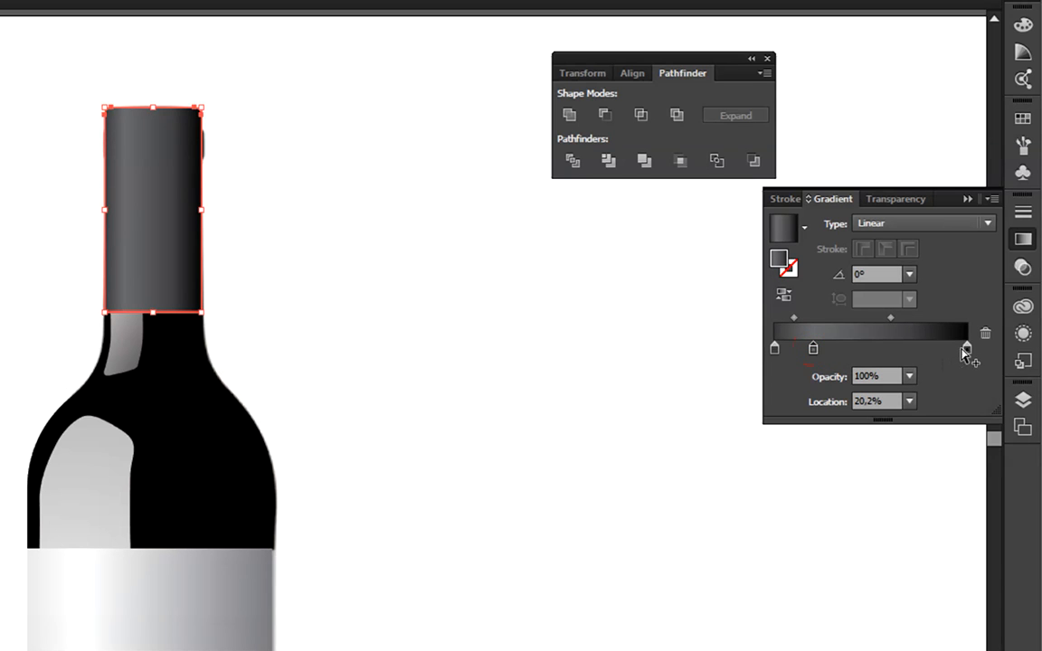
double_click(814, 350)
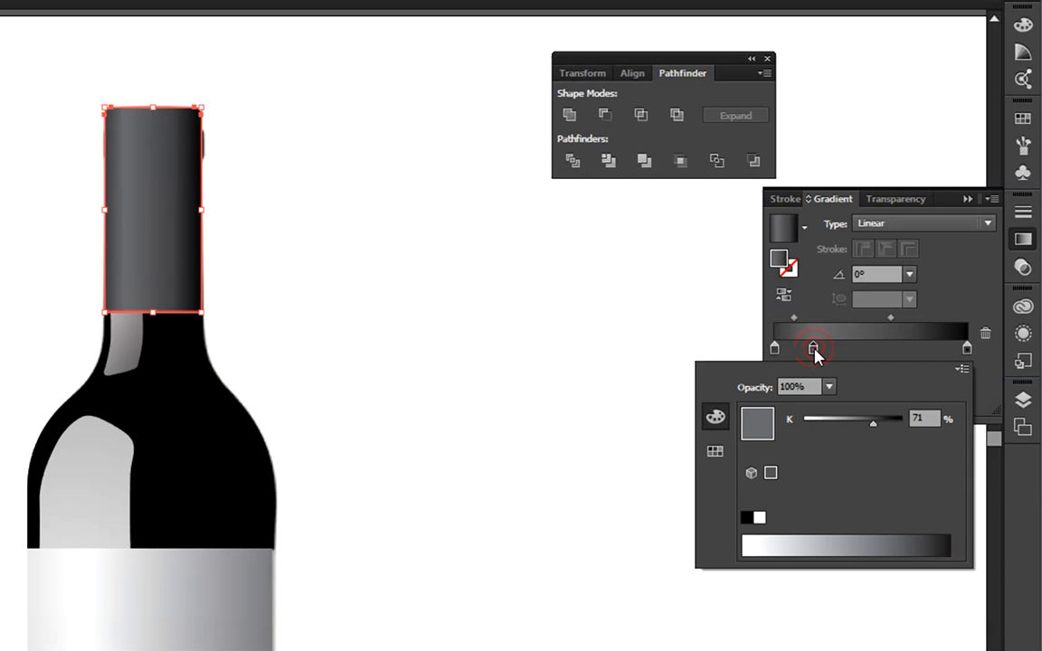
click(865, 428)
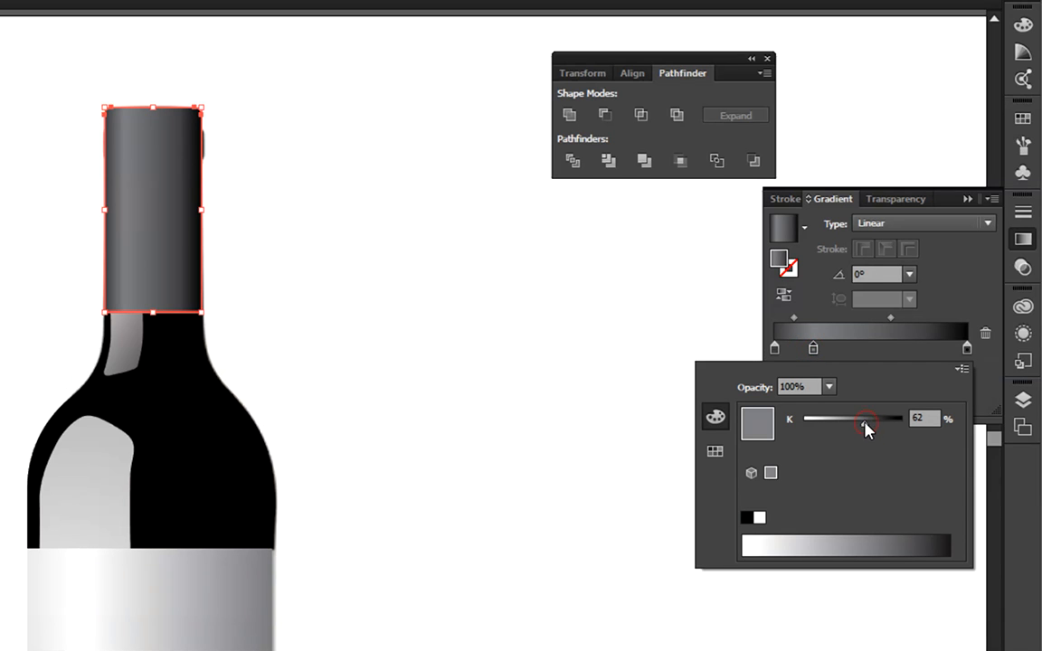
Add a stop at about 66.5% to the capsule's gradient, switch it to grayscale and set it to 88% black
click(939, 319)
click(904, 349)
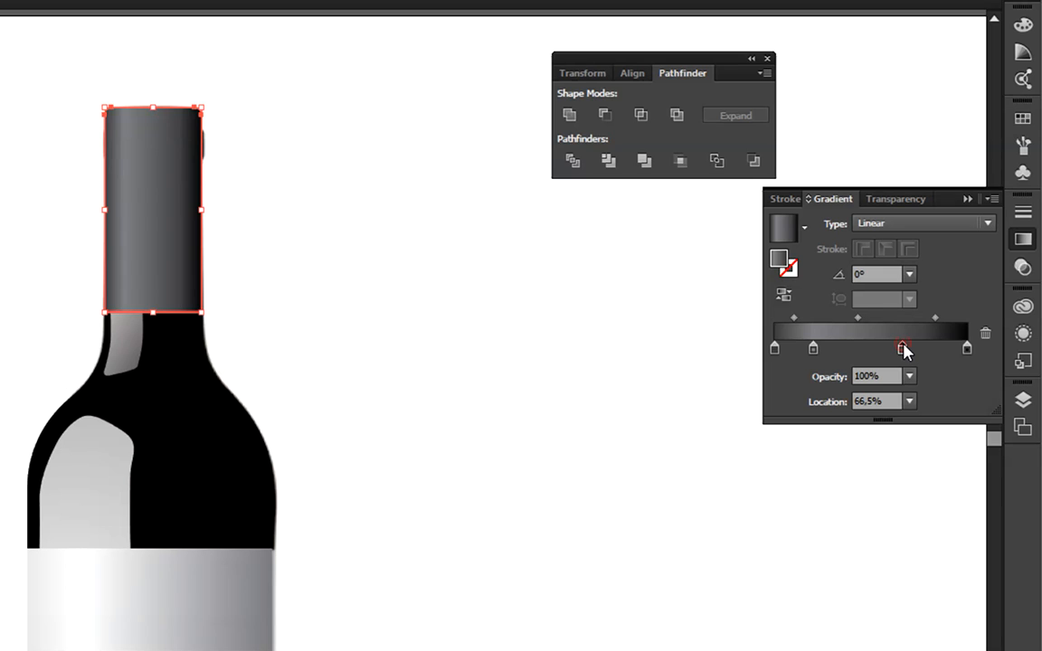
double_click(904, 349)
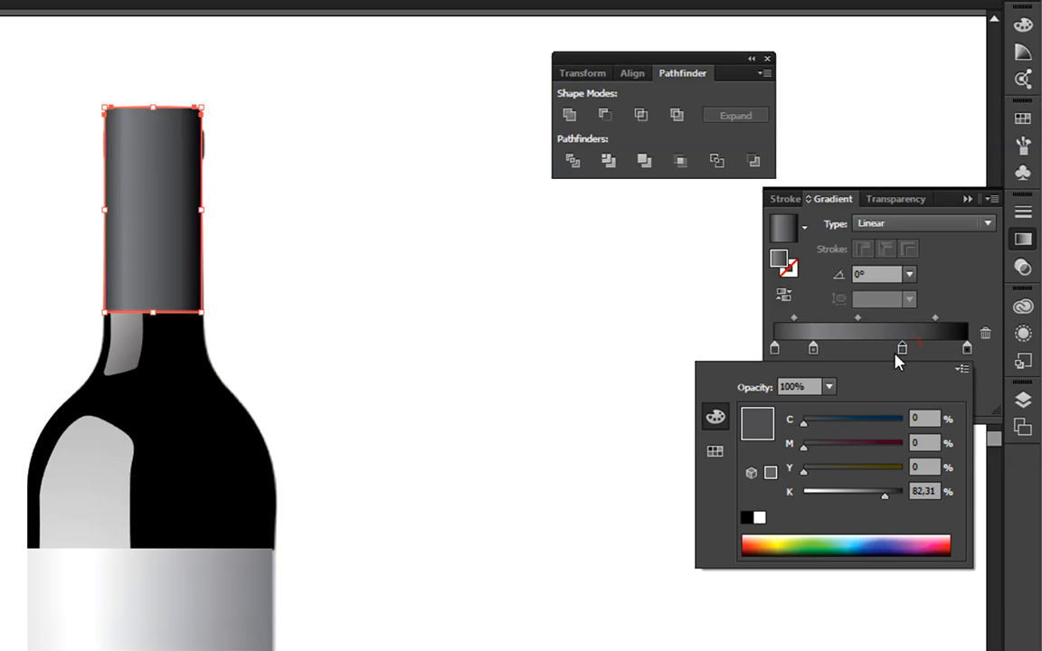
click(962, 370)
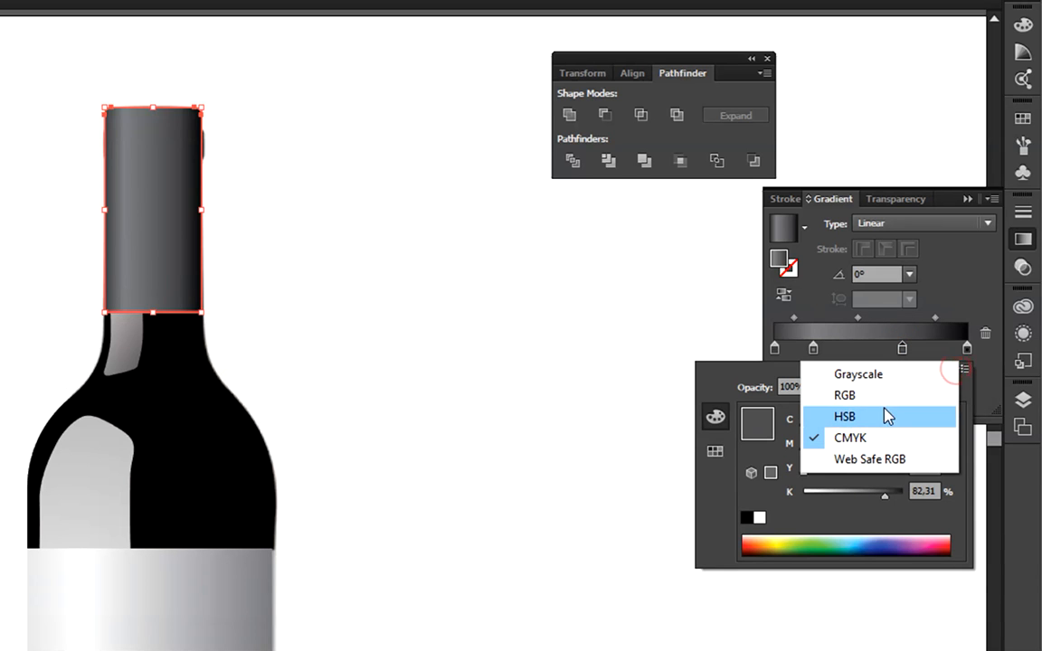
click(893, 383)
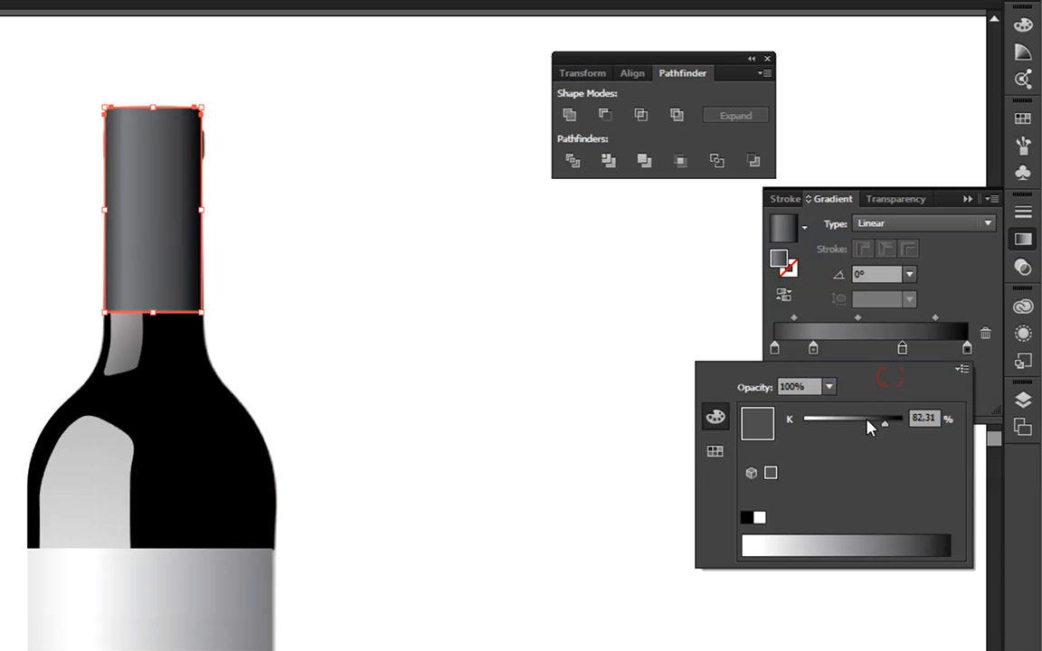
click(892, 421)
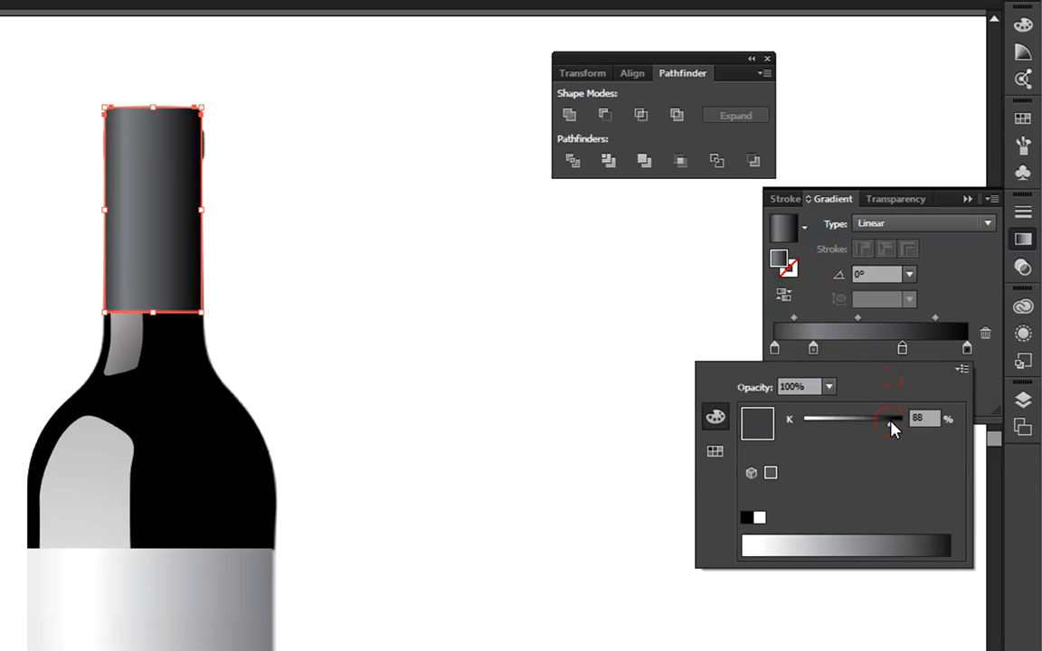
click(470, 281)
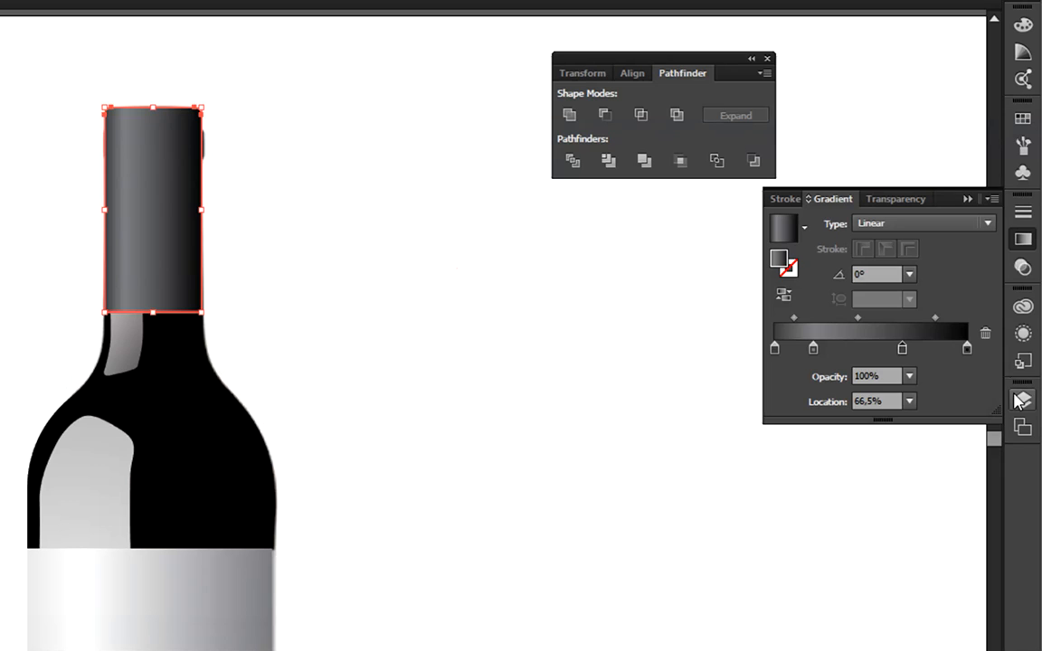
Show the garrafa_Vetor layer as outlines and draw a rectangle about 18.8 × 5.2 mm over the raised ring near the capsule's top
click(1021, 399)
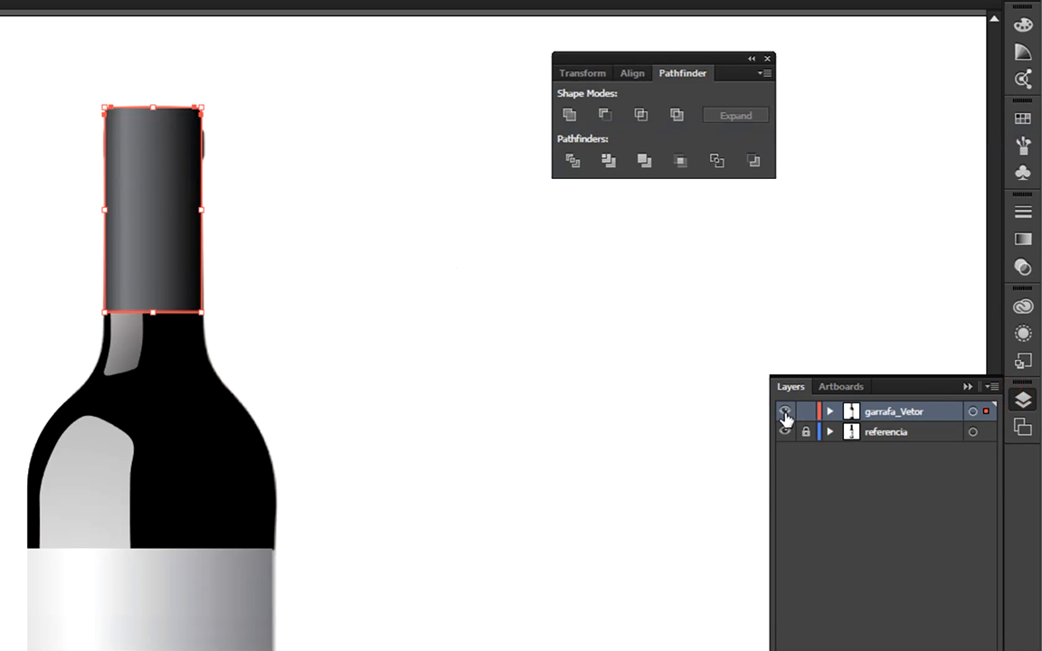
ctrl+click(785, 412)
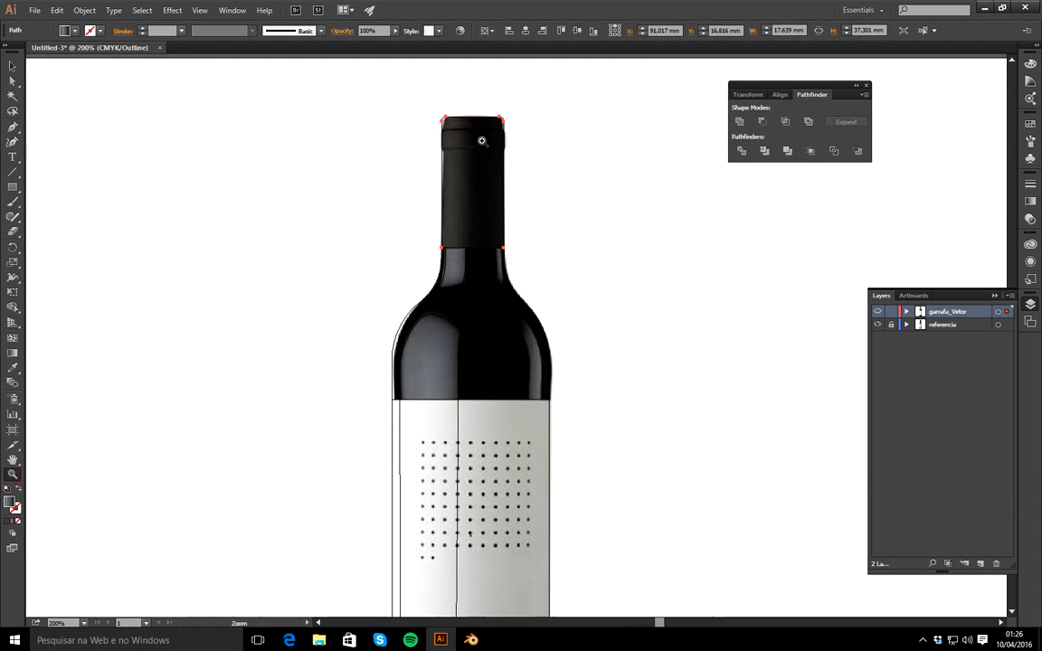
click(481, 140)
click(521, 355)
click(521, 358)
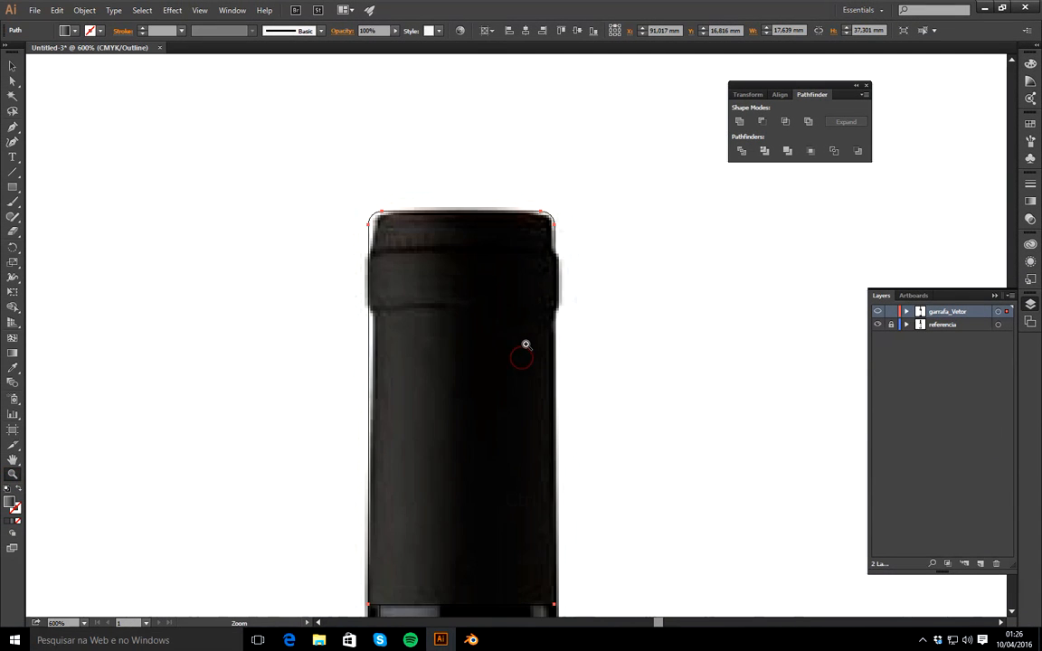
click(526, 343)
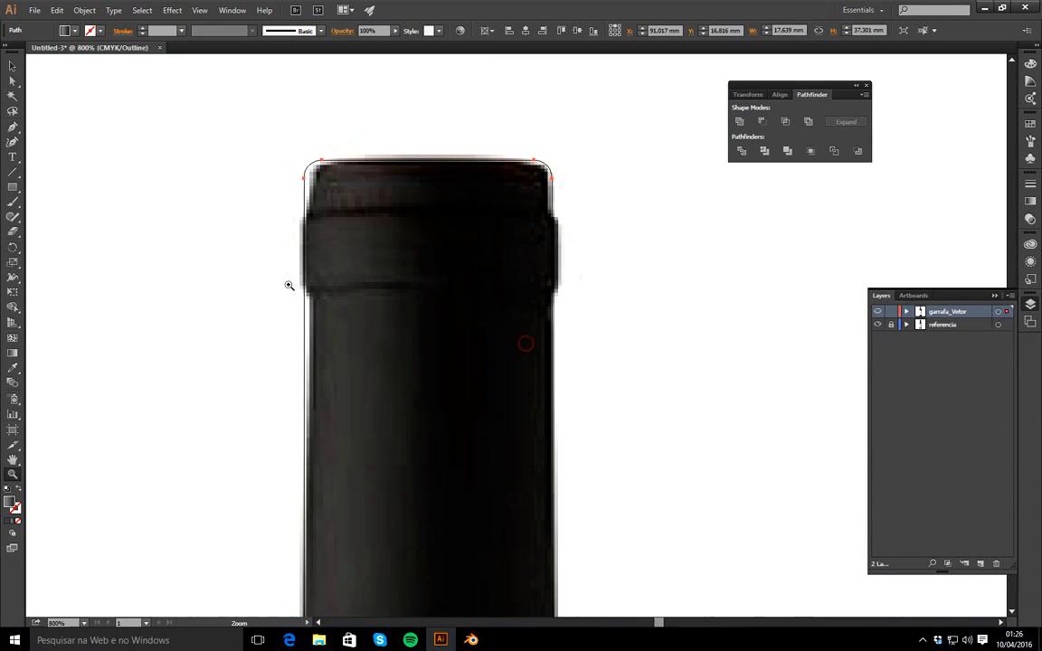
click(13, 186)
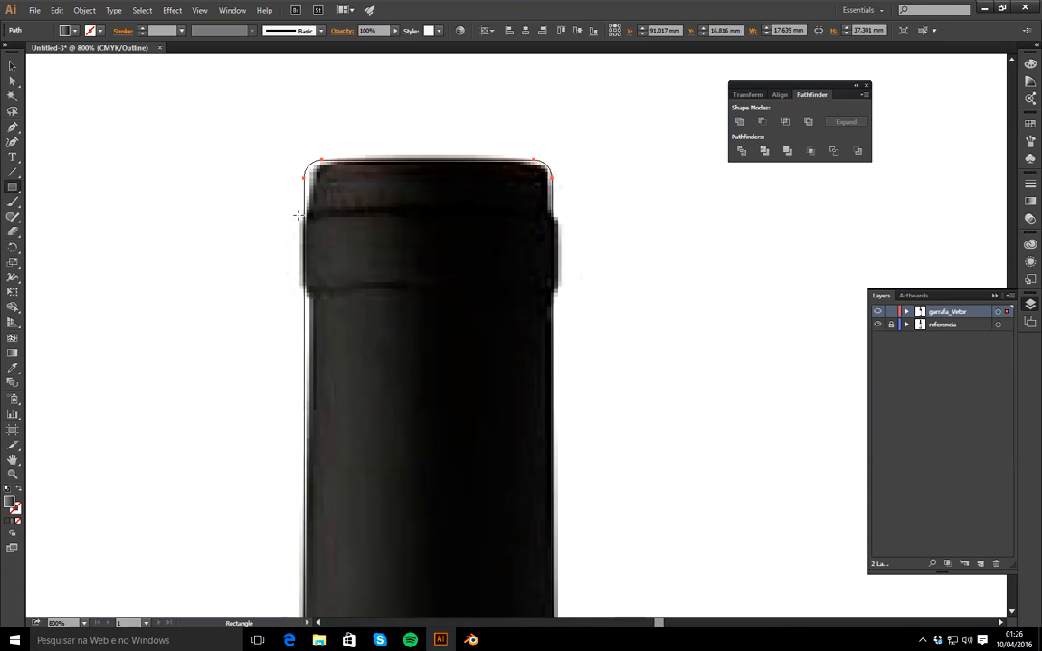
drag(297, 214, 561, 291)
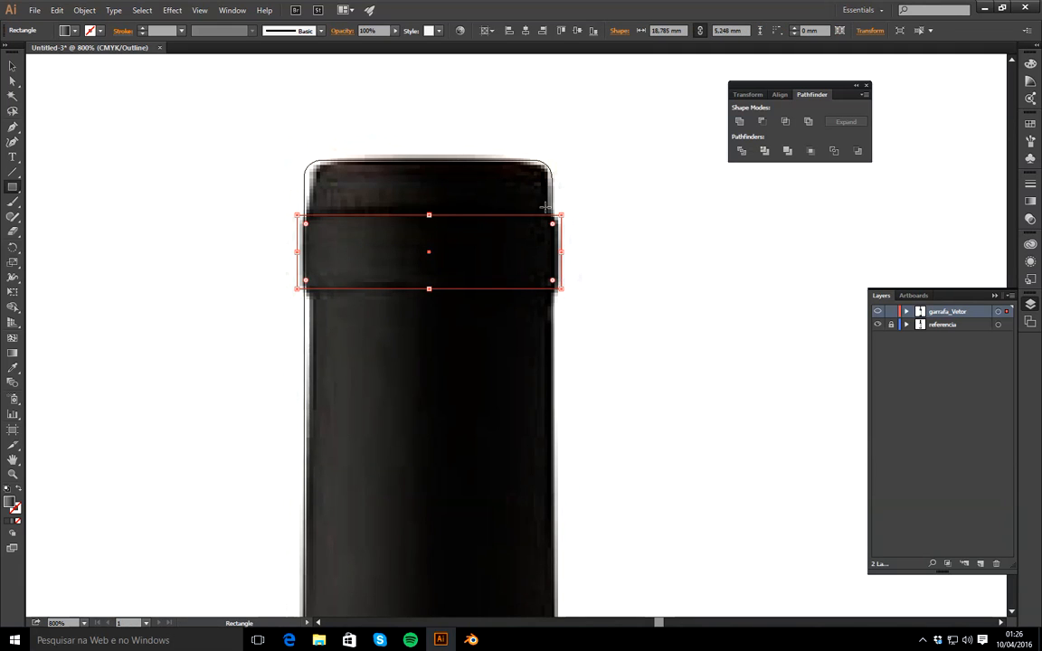
Return the garrafa_Vetor layer to preview and round the ring rectangle's corners to 0.4 mm
ctrl+click(877, 311)
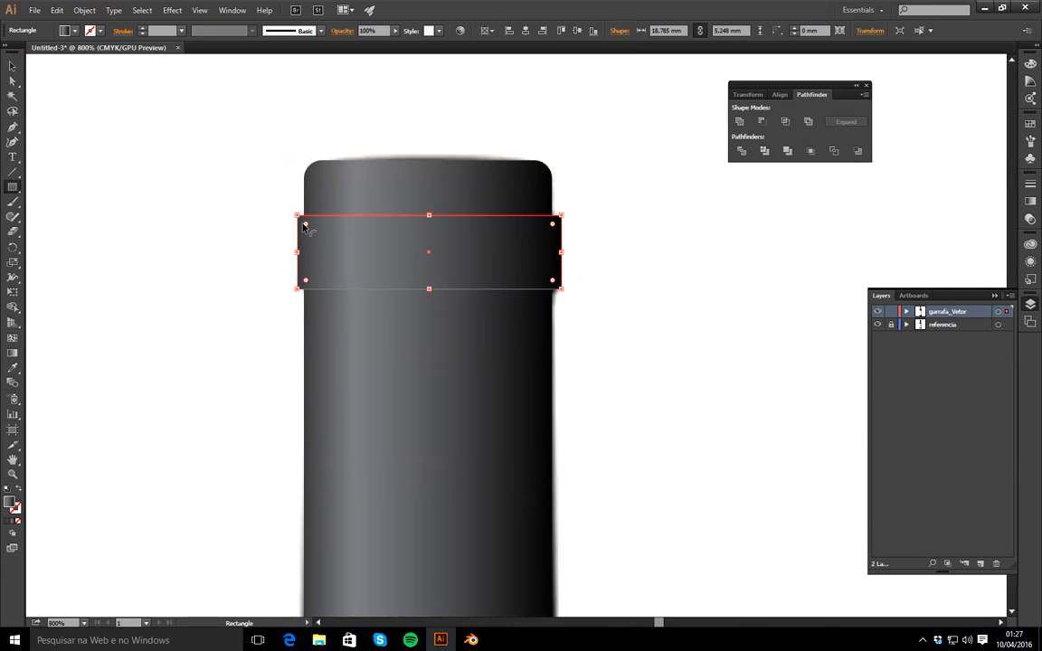
drag(305, 223, 303, 224)
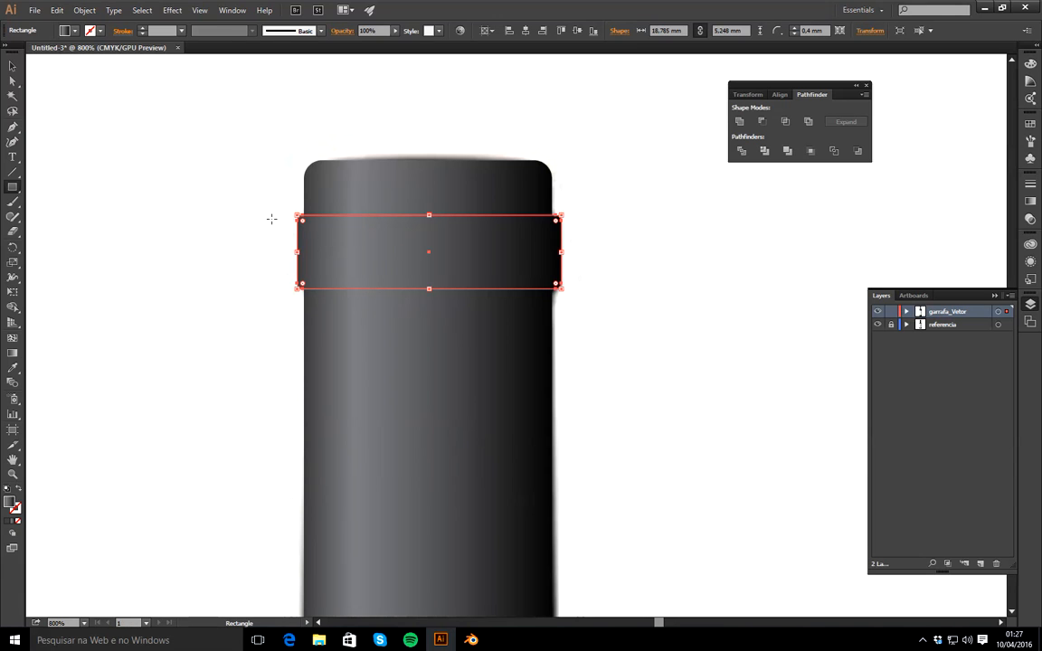
Shift the ring gradient's two inner stops slightly toward the start, placing the darker one at about 62.6%, and deselect the ring
click(13, 67)
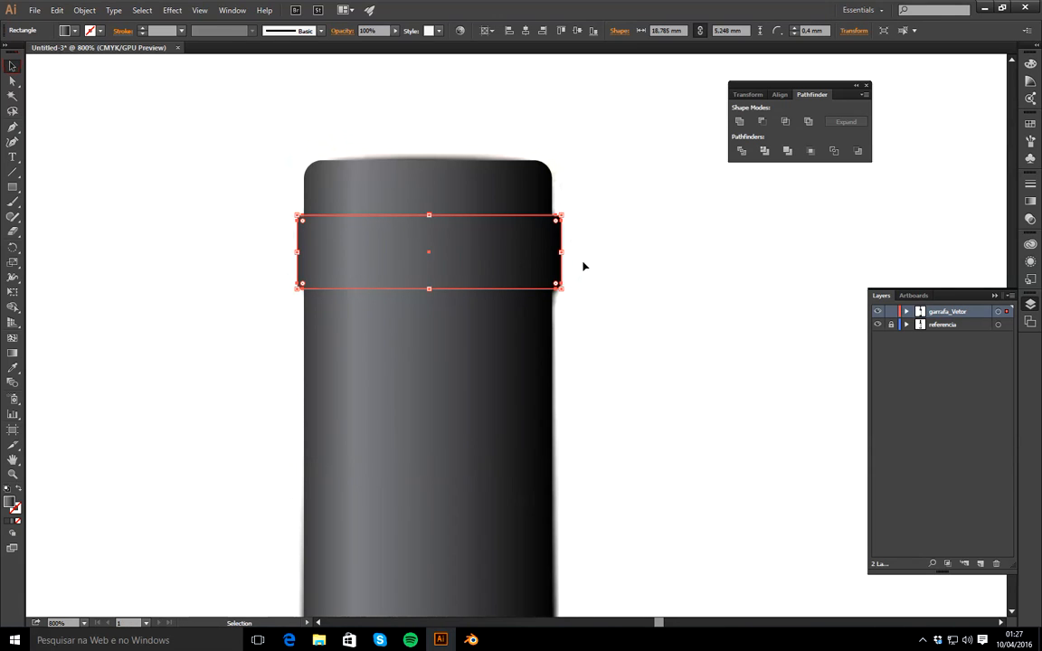
click(1031, 202)
click(1031, 202)
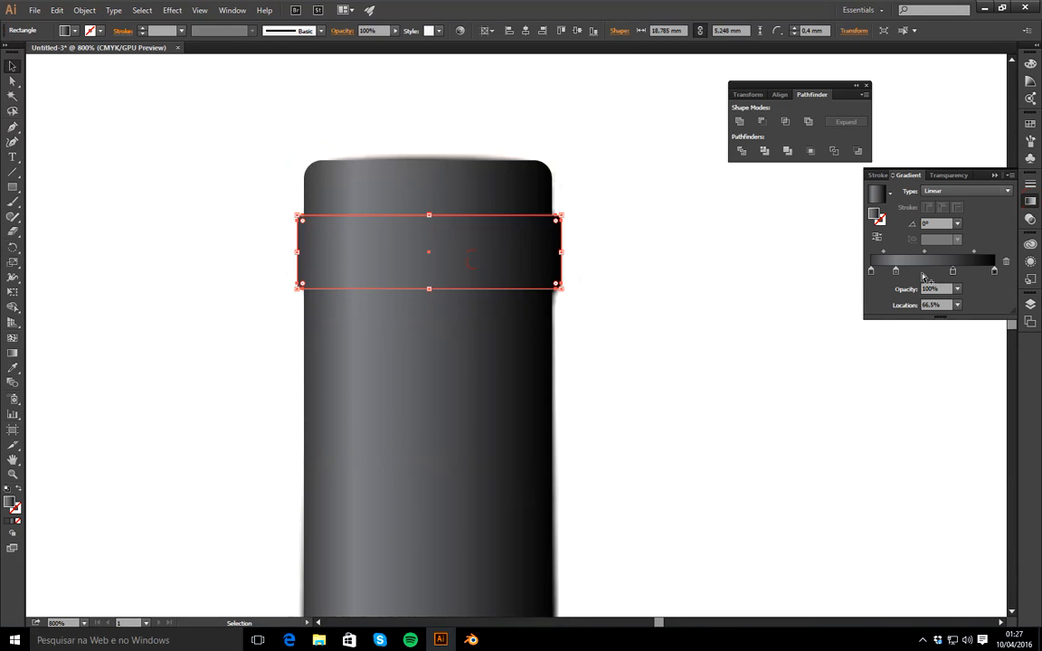
drag(896, 271, 947, 271)
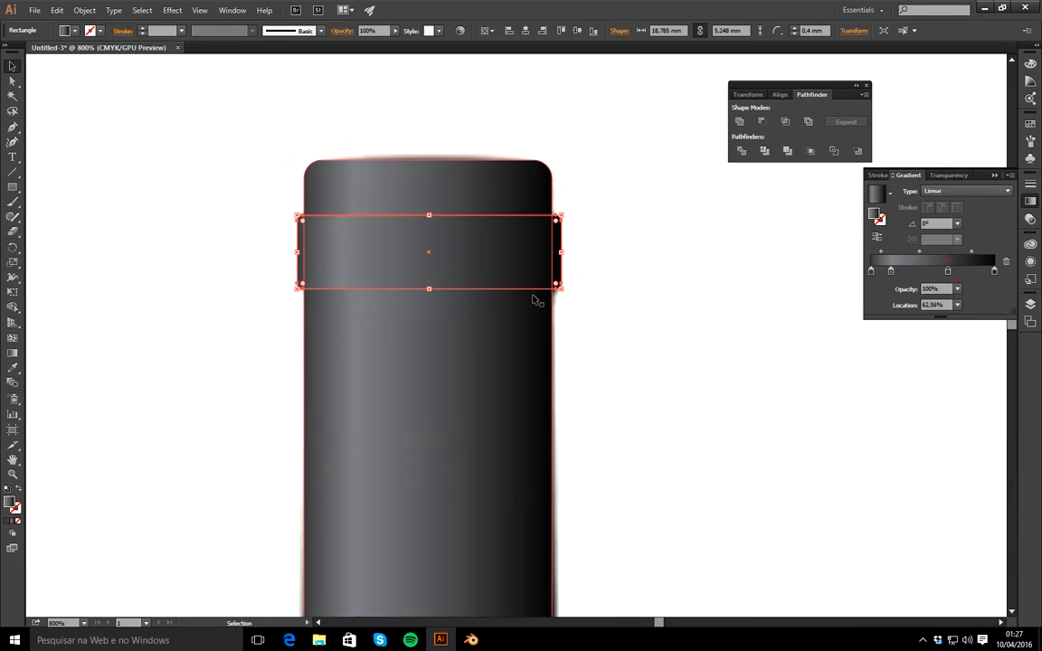
click(645, 221)
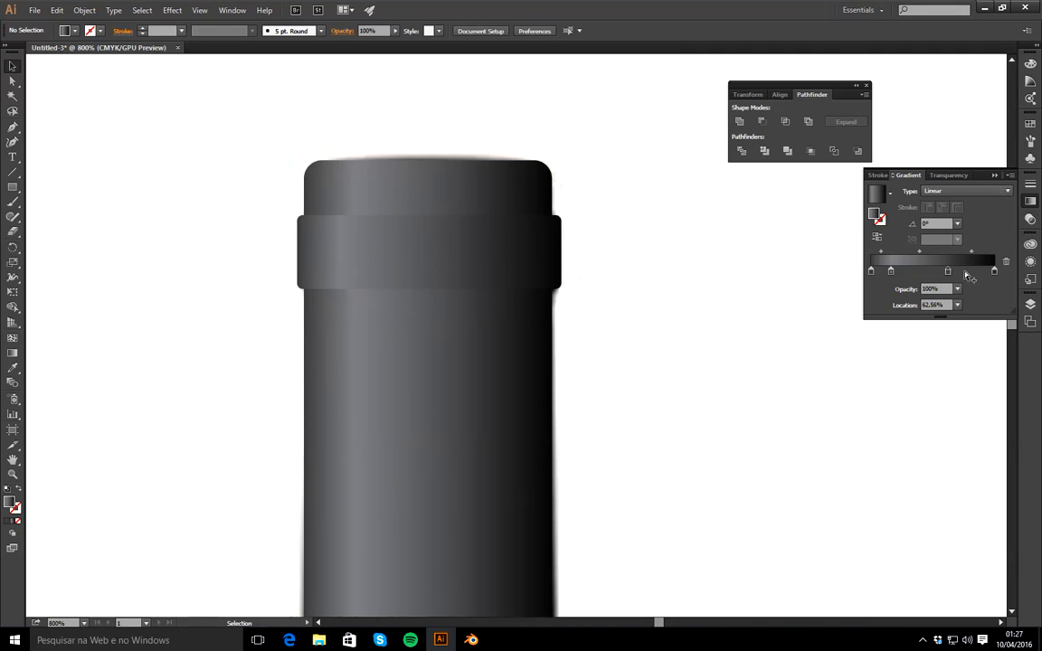
Check the ring against the reference photo, and draw a black-filled rectangle about 17.7 × 1.1 mm directly below it across the capsule
click(1030, 304)
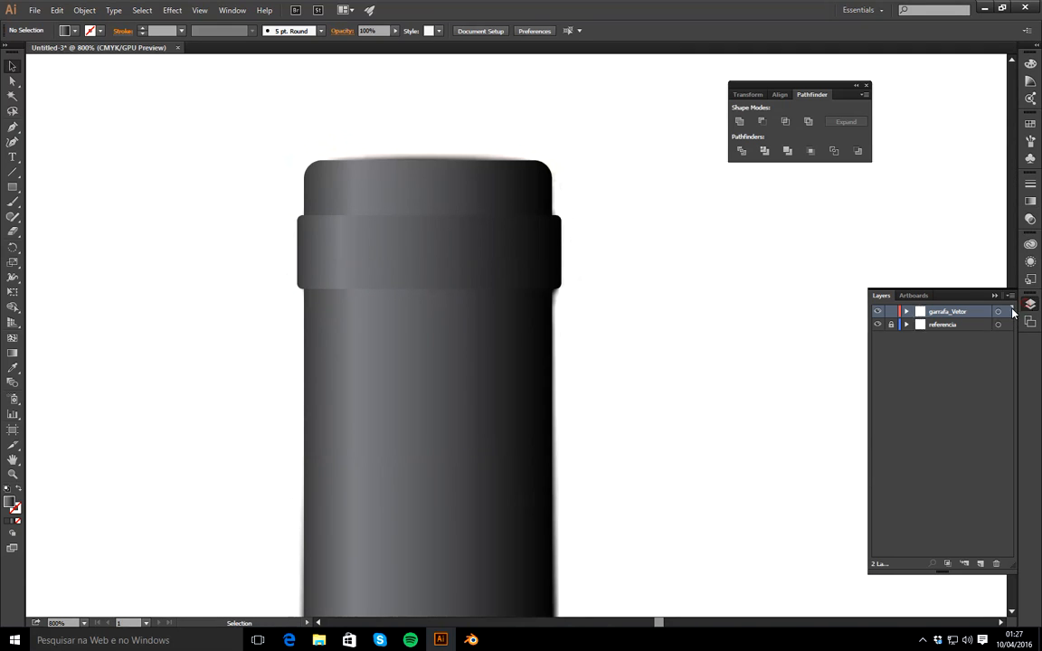
click(877, 312)
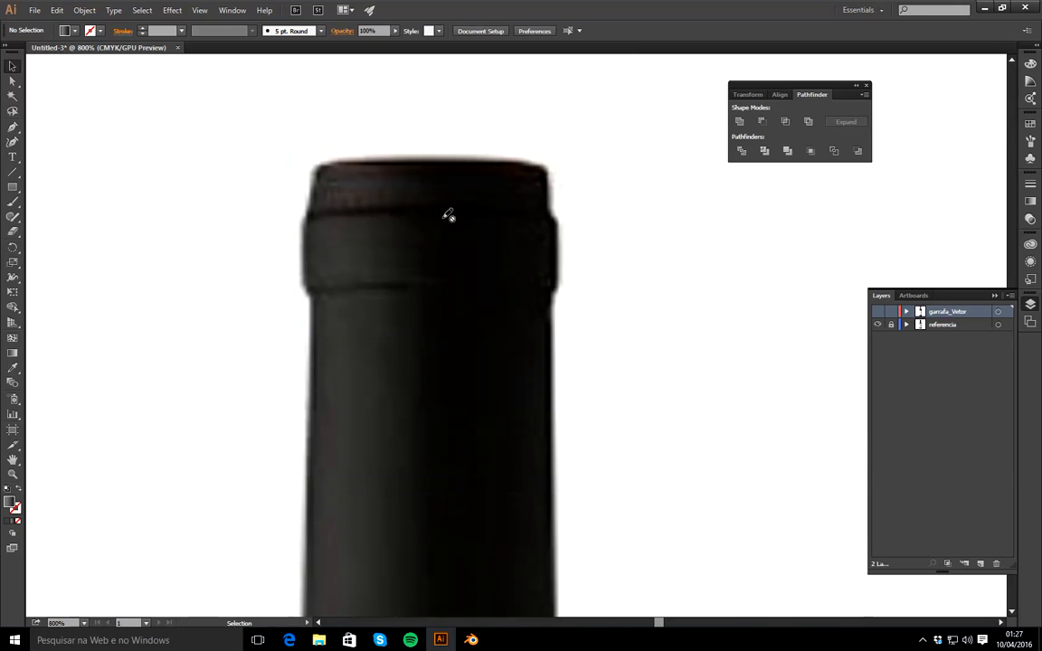
click(877, 311)
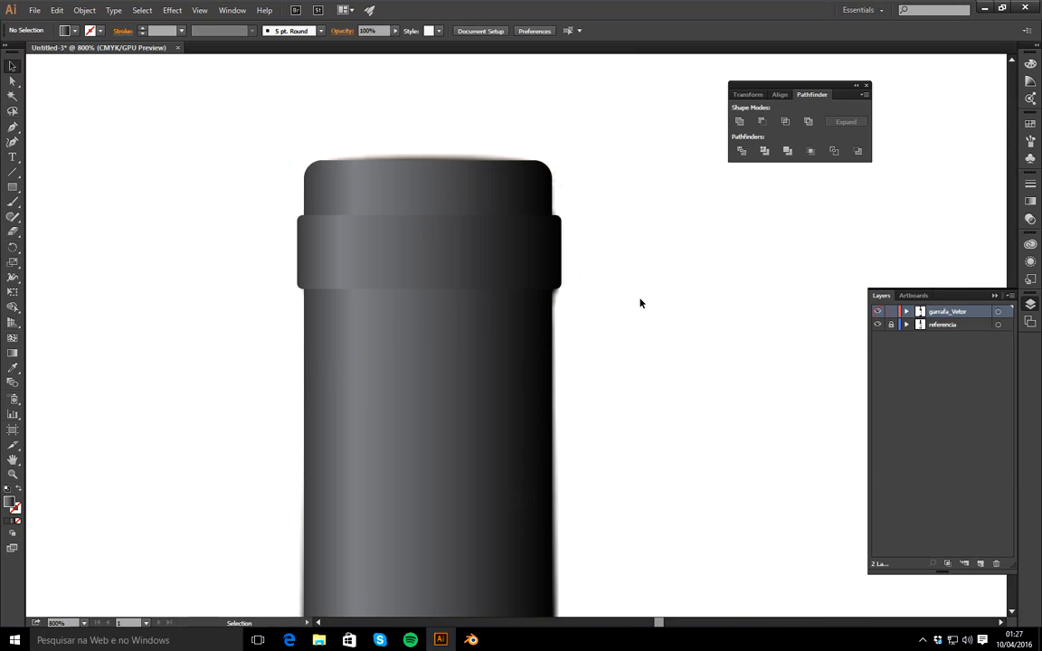
click(12, 186)
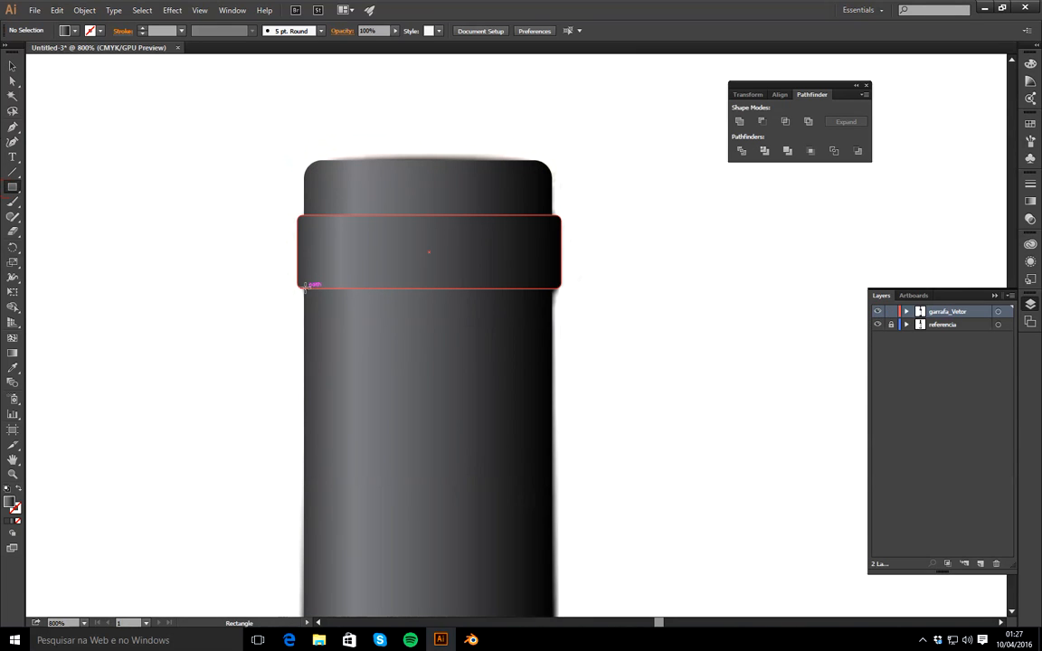
drag(303, 286, 552, 303)
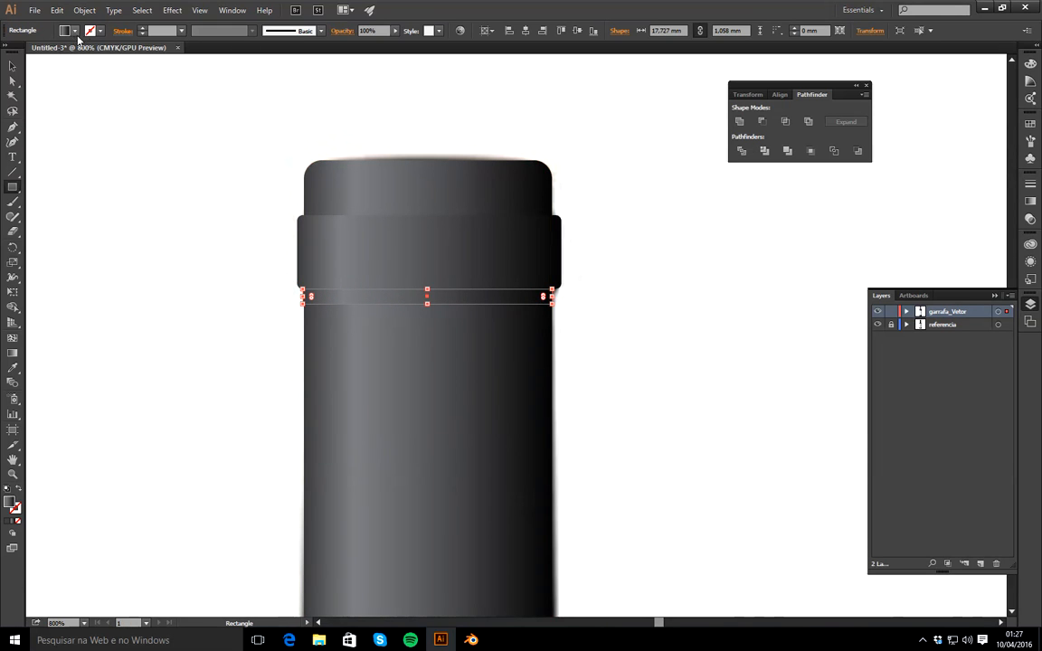
click(74, 30)
click(34, 54)
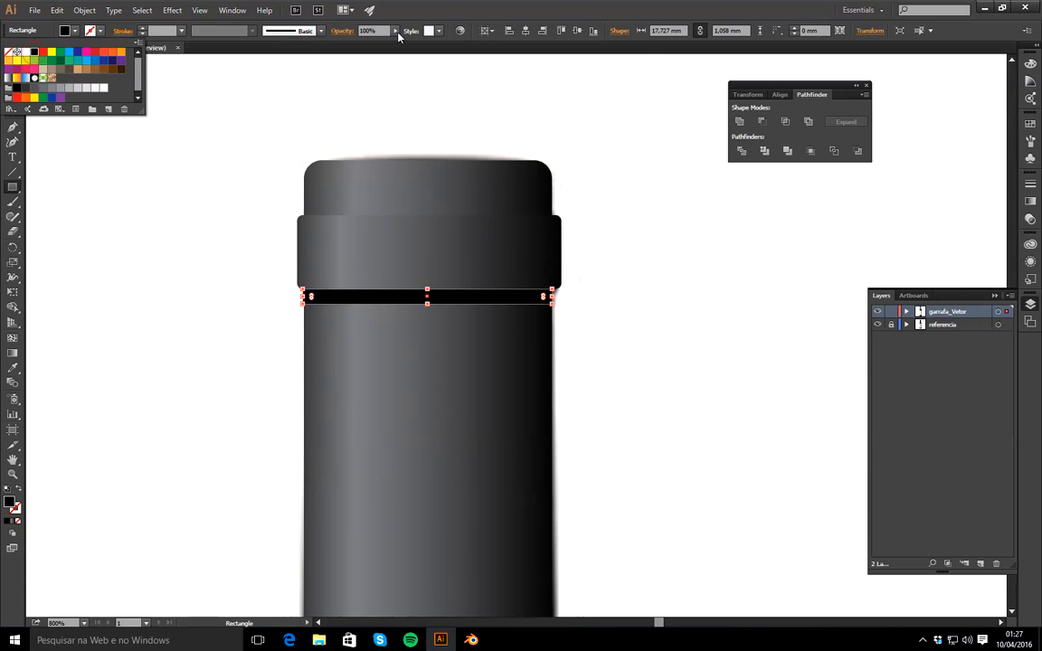
Lower the opacity of the black strip below the capsule's ring to 65%
click(394, 32)
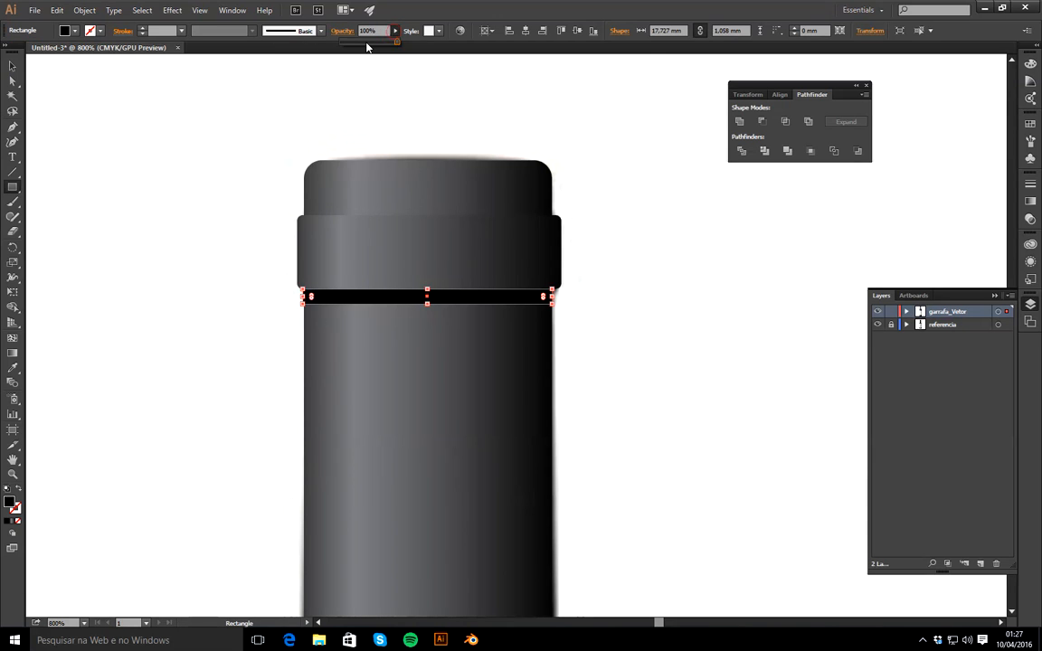
drag(396, 42, 377, 46)
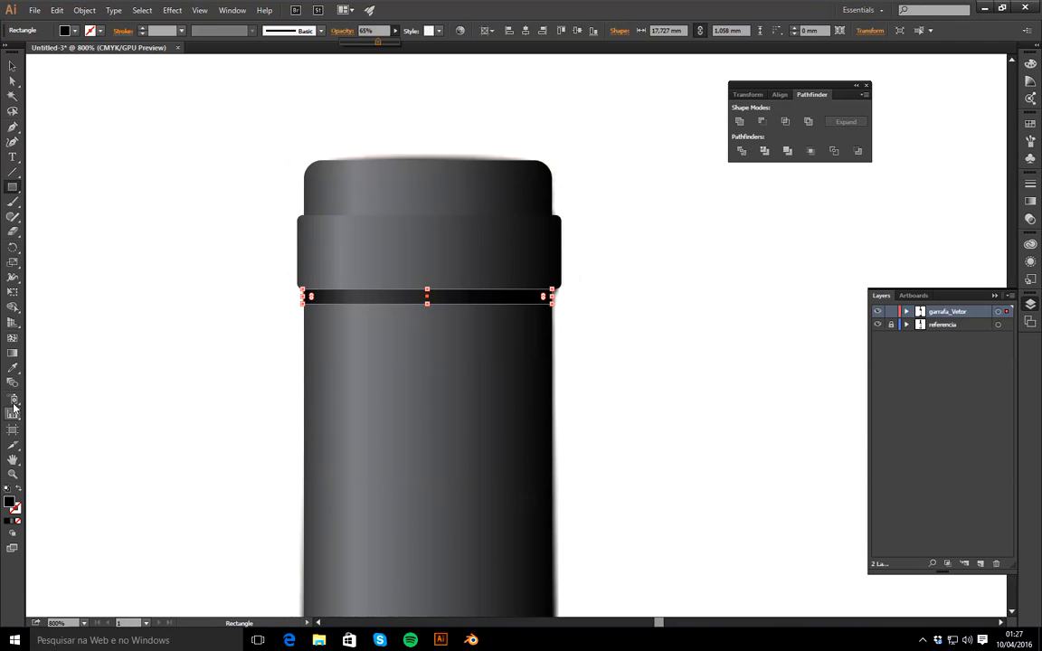
click(98, 452)
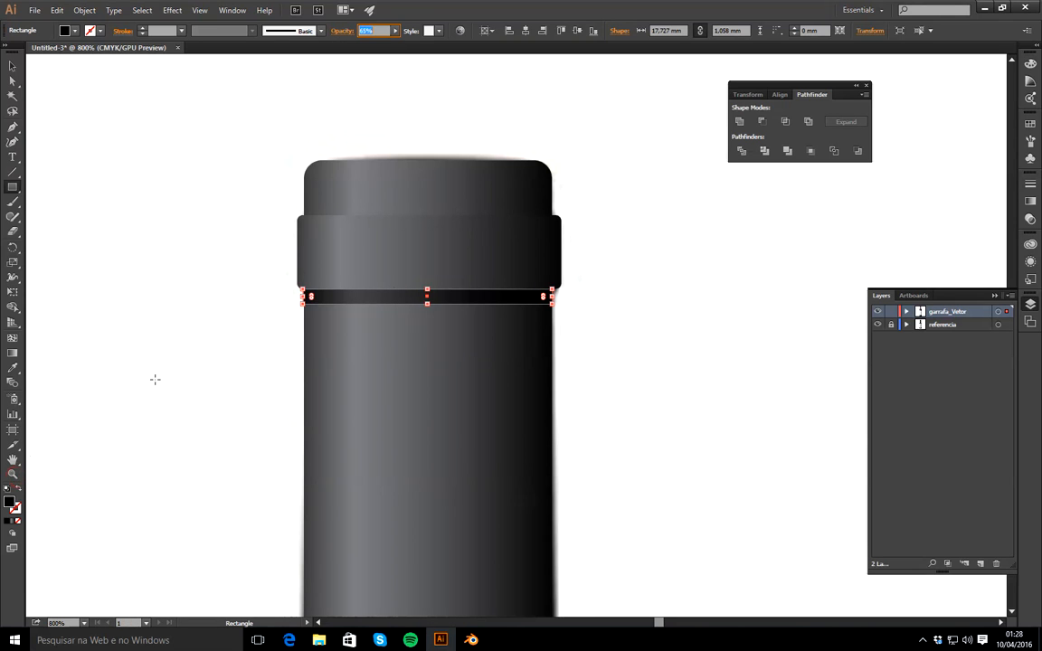
Narrow the shadow strip to about 17.6 mm so its left end lines up with the capsule's edge
click(12, 474)
click(426, 277)
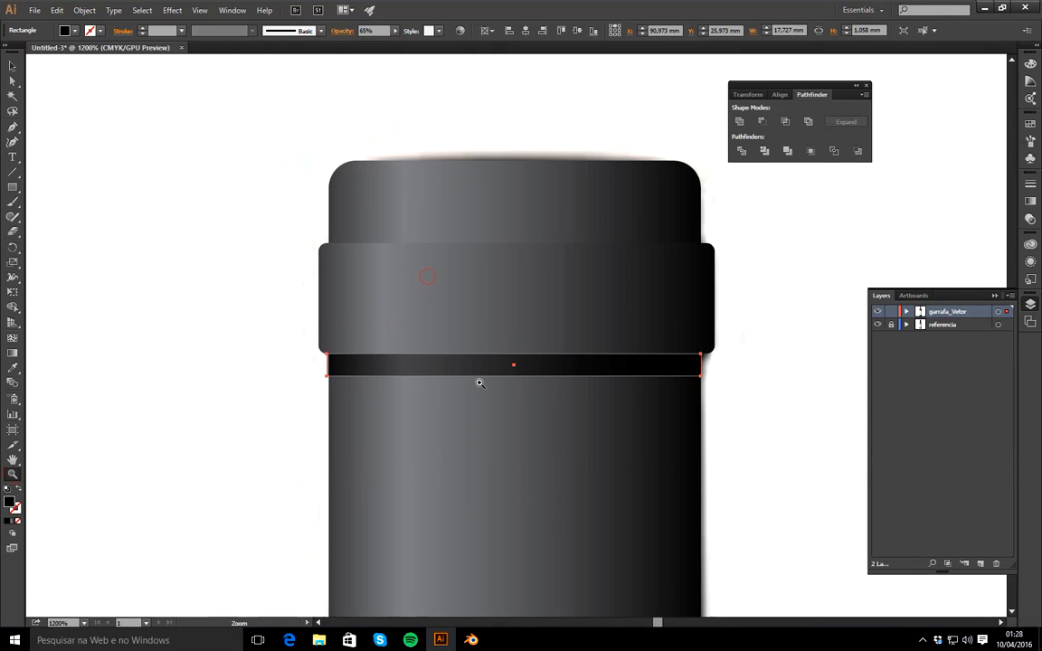
click(480, 383)
click(13, 67)
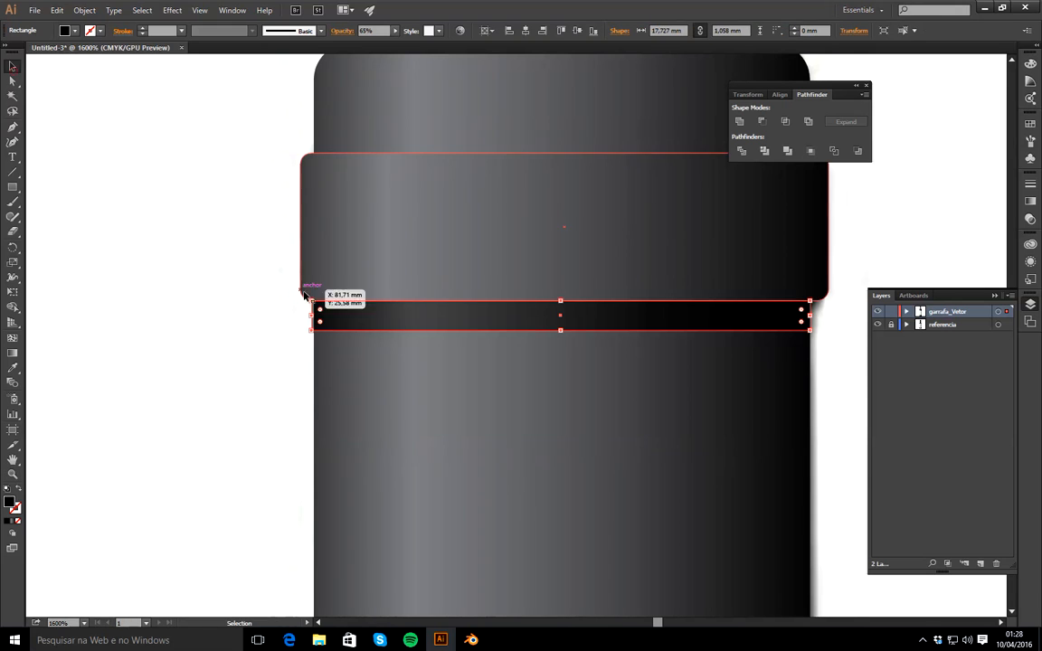
drag(311, 316, 313, 317)
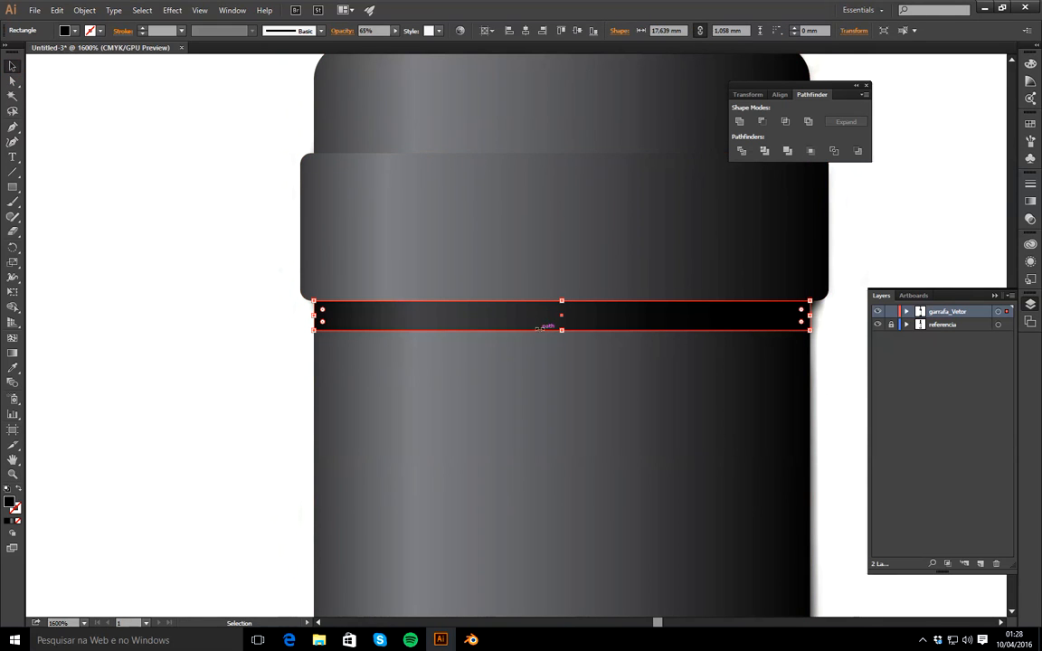
Duplicate the shadow strip to just above the ring, reduce the copy's height to about 0.5 mm, and deselect it
drag(490, 325, 488, 154)
drag(562, 124, 565, 144)
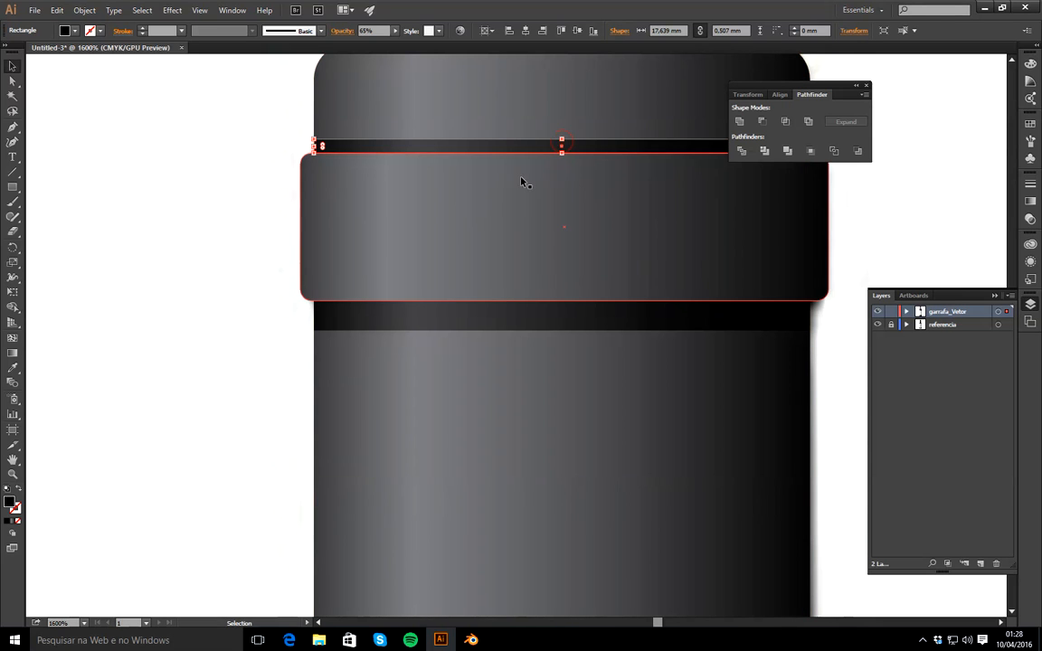
click(205, 332)
key(ctrl+0)
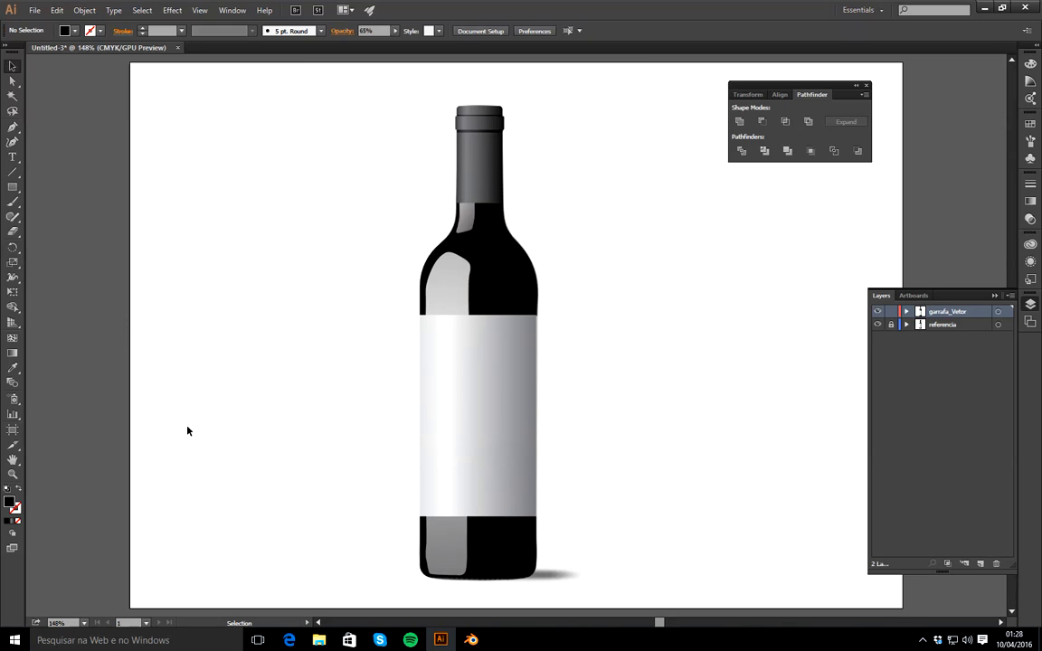
Hide the garrafa_Vetor layer to expose the reference label, and add a new layer named Rotulo above it
click(13, 474)
click(476, 441)
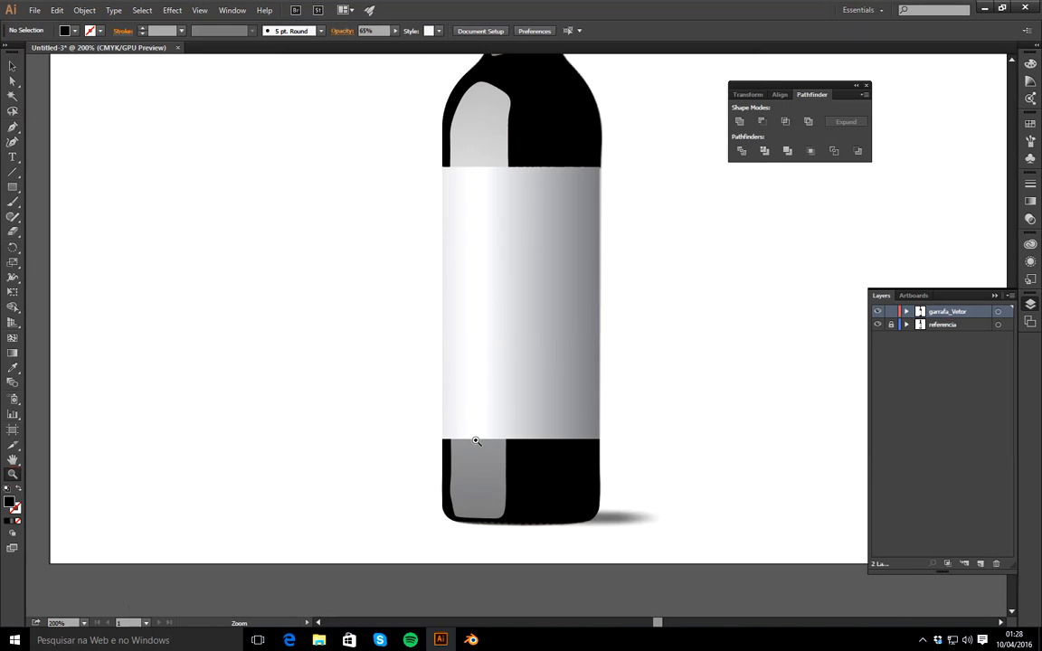
click(560, 338)
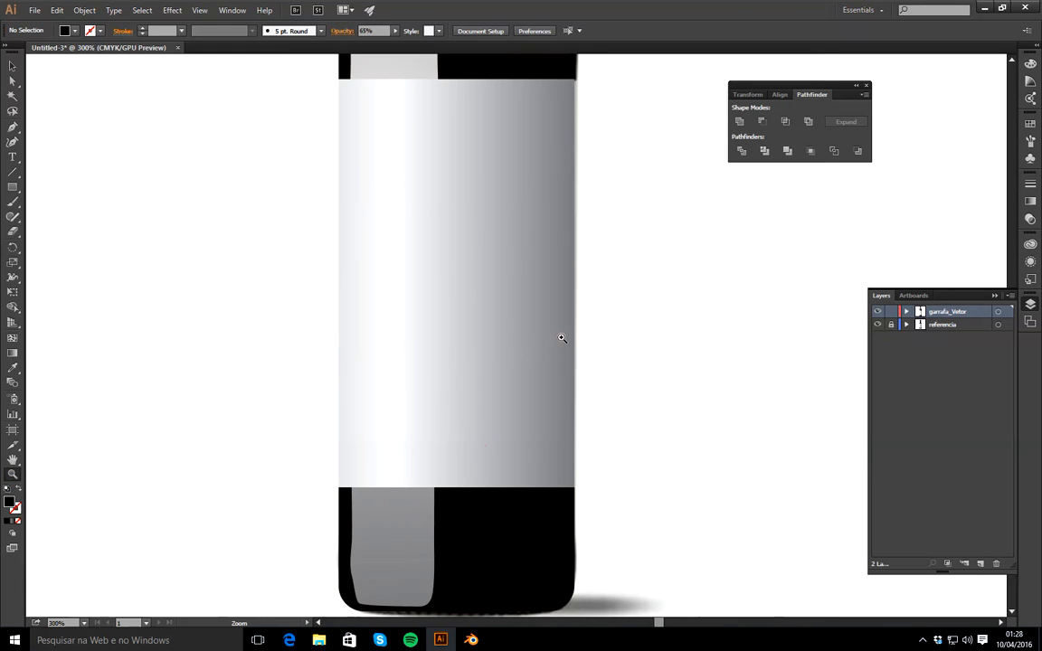
click(877, 315)
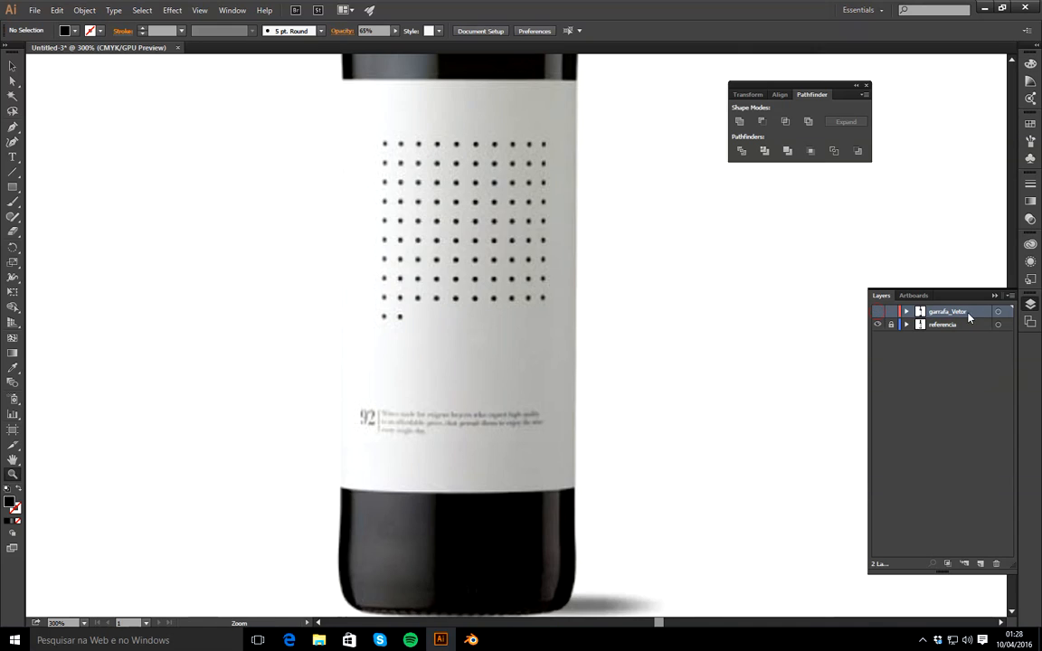
click(980, 564)
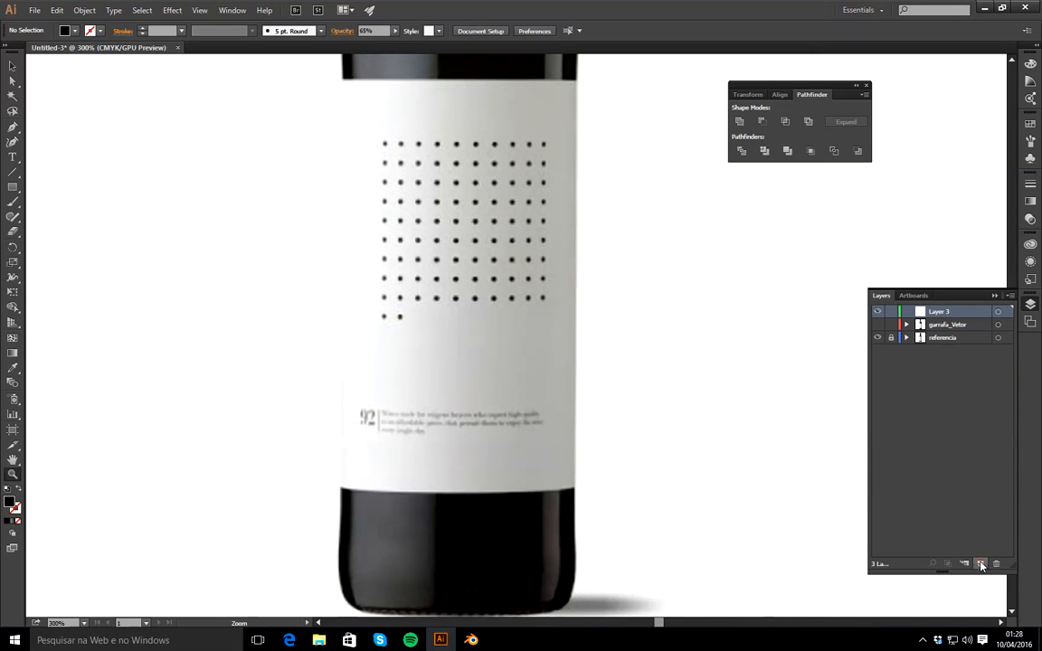
double_click(939, 313)
text(Rot)
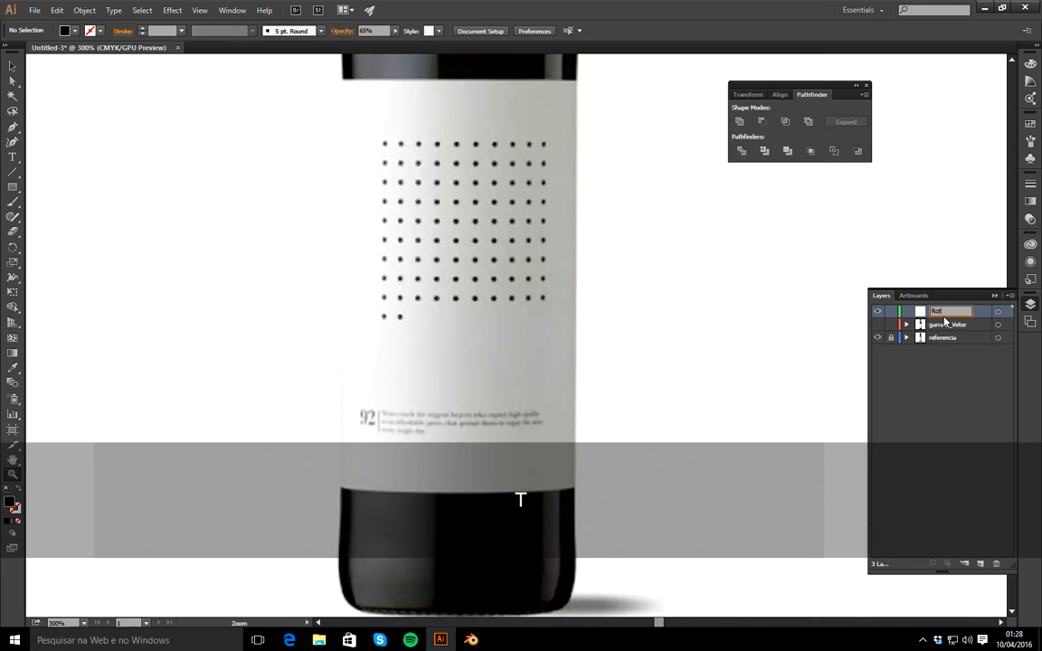
text(ulo)
key(Return)
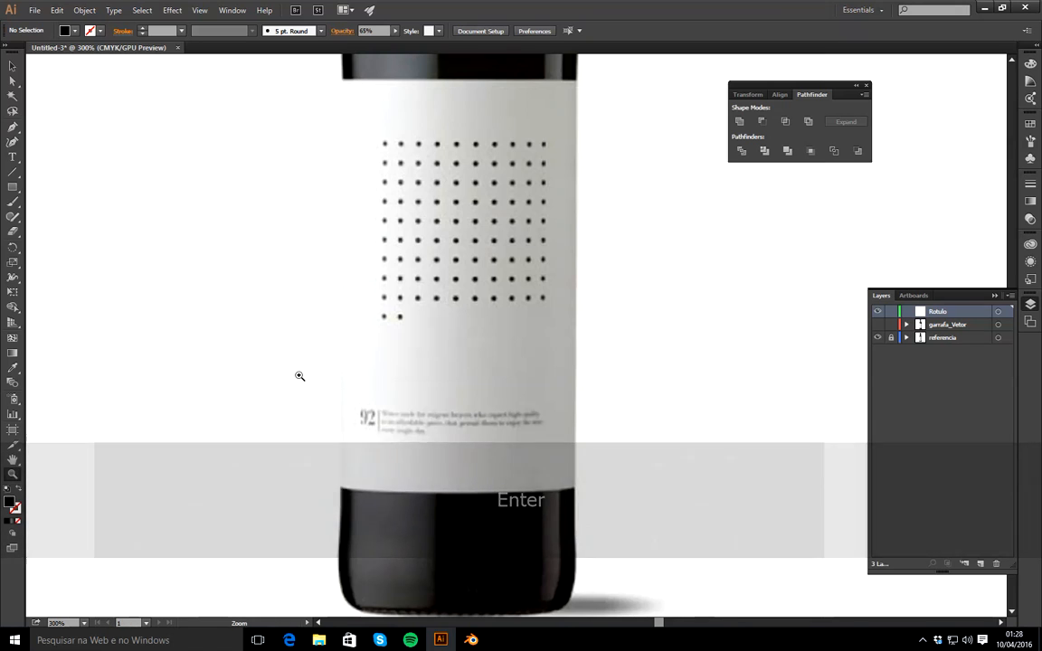
Add the text 92 in the empty area beside the bottle on the Rotulo layer
click(13, 157)
click(290, 343)
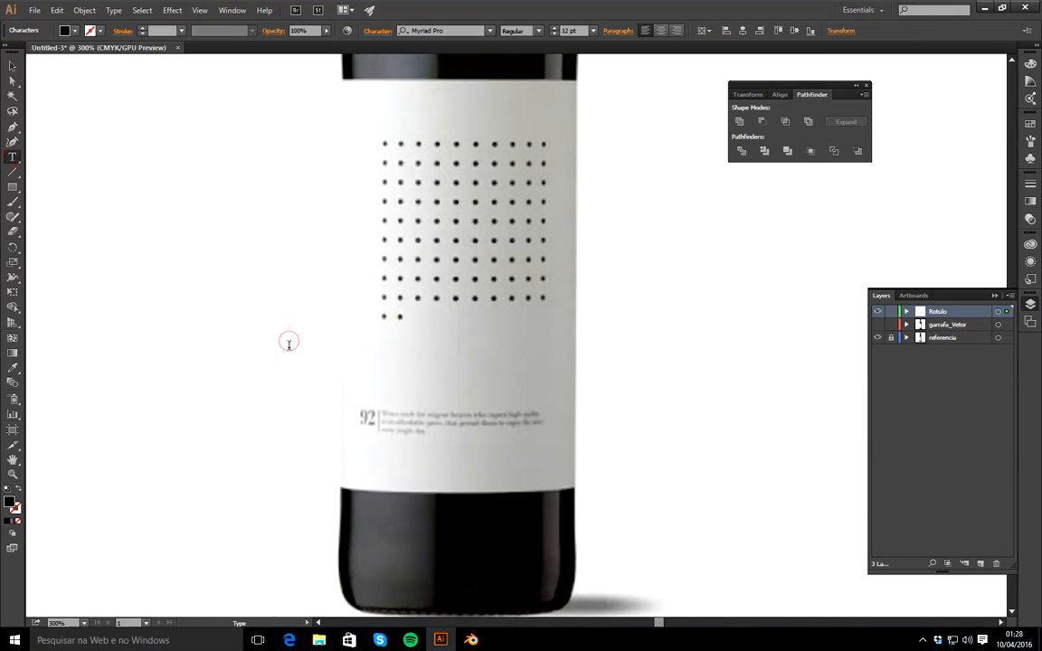
text(92)
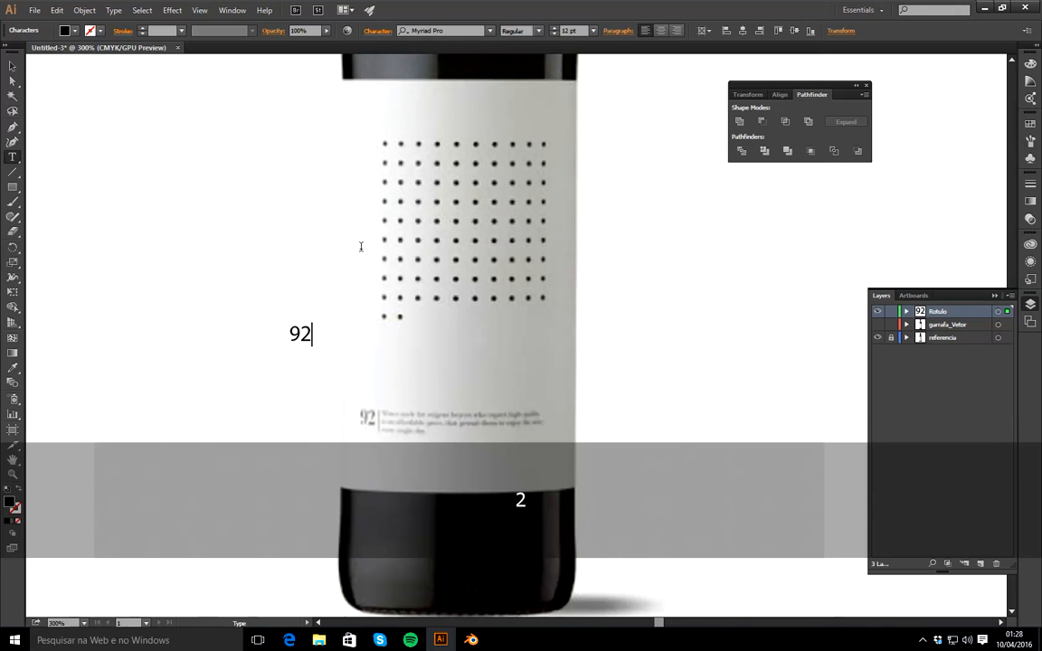
key(Escape)
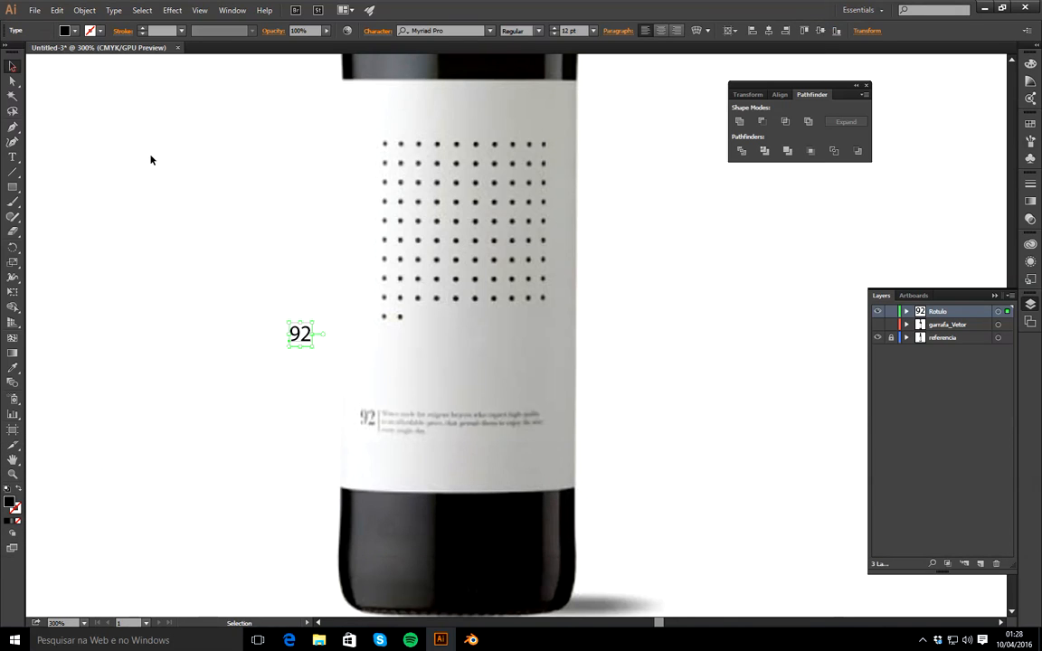
Set the 92 text's font to Times New Roman and move it over the reference number on the label
click(489, 31)
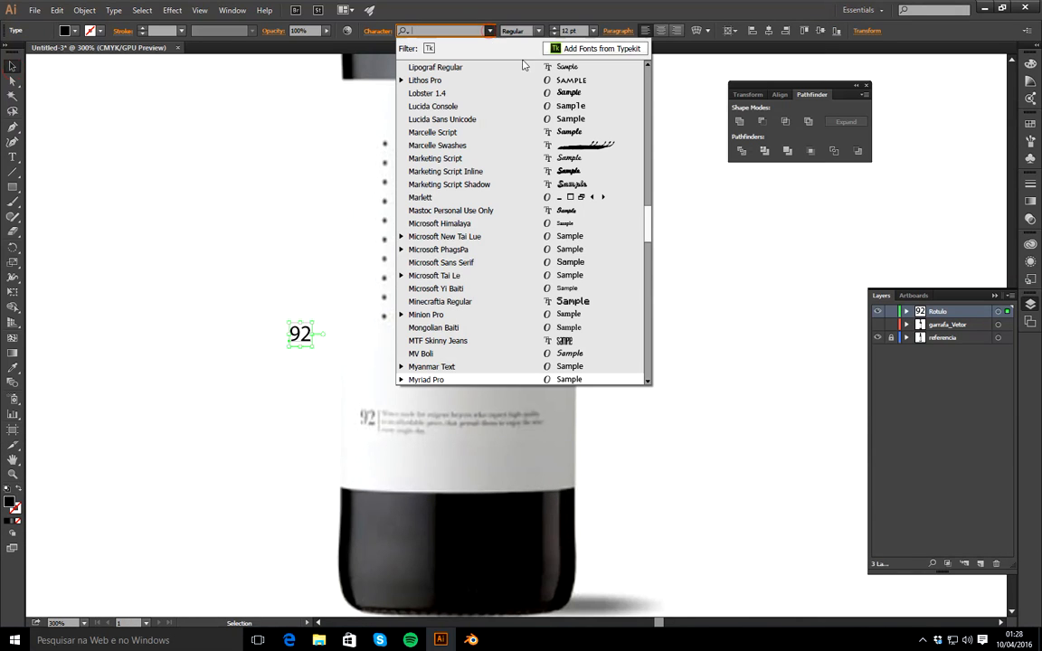
drag(648, 226, 648, 292)
click(546, 240)
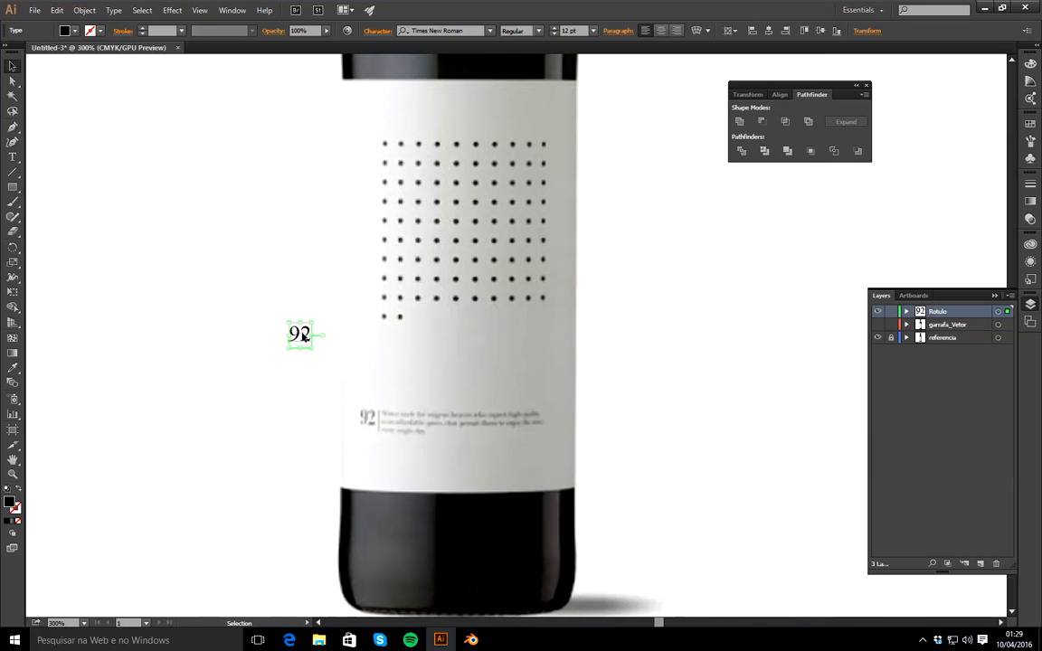
drag(304, 334, 379, 419)
Draw a thin black vertical divider about 0.4 × 4.9 mm just to the right of the 92
click(19, 474)
click(441, 463)
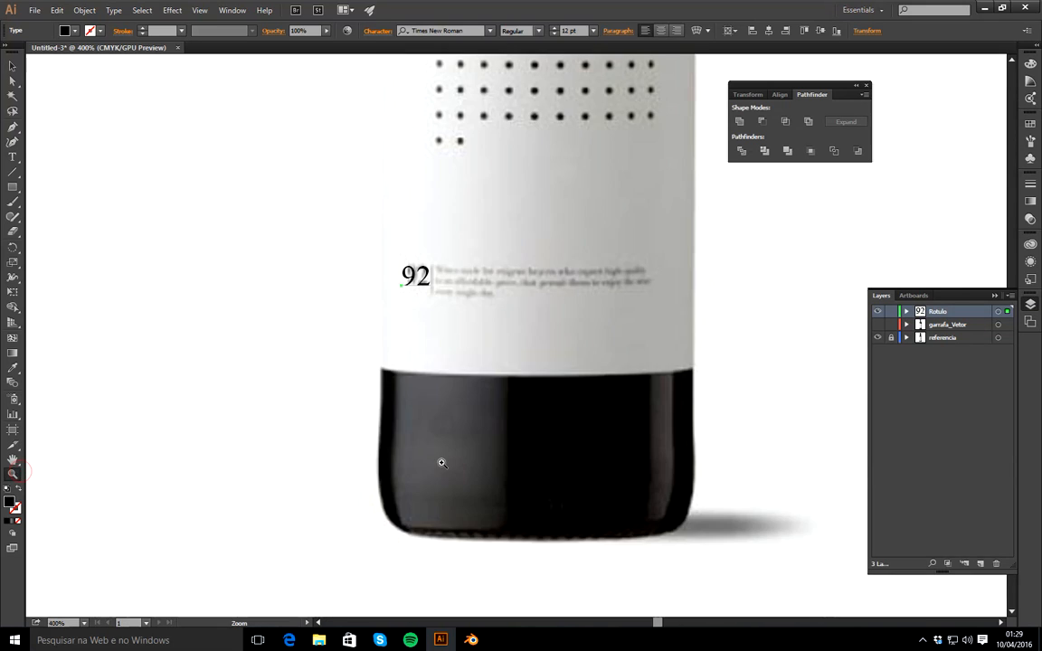
click(13, 185)
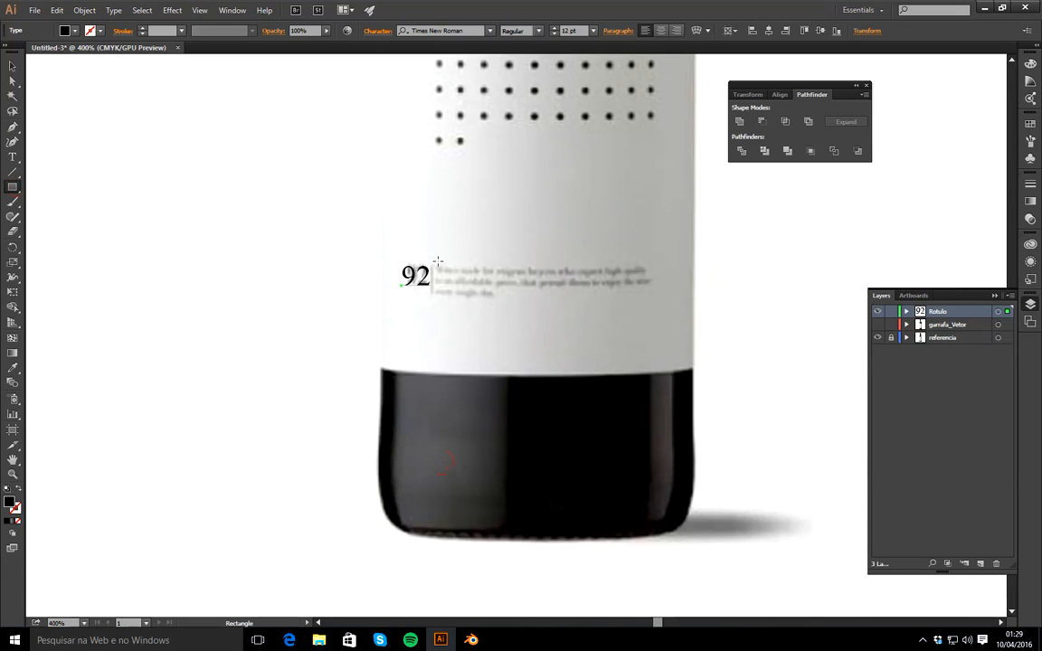
drag(436, 260, 441, 295)
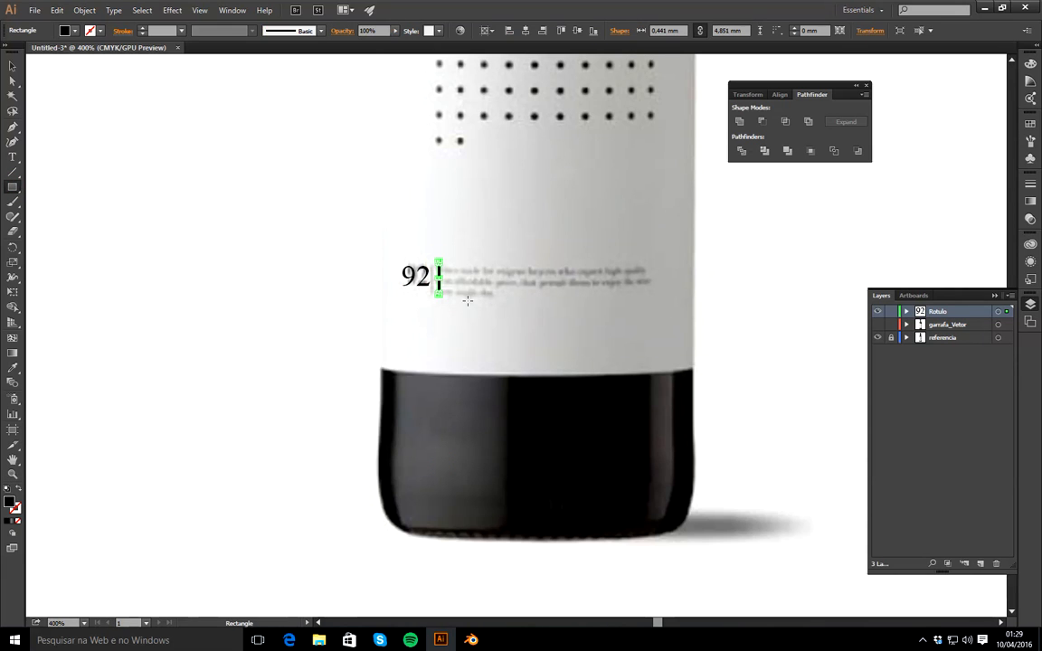
Nudge the divider left onto the reference line, and shift the 92 slightly left to leave a gap between them
click(12, 65)
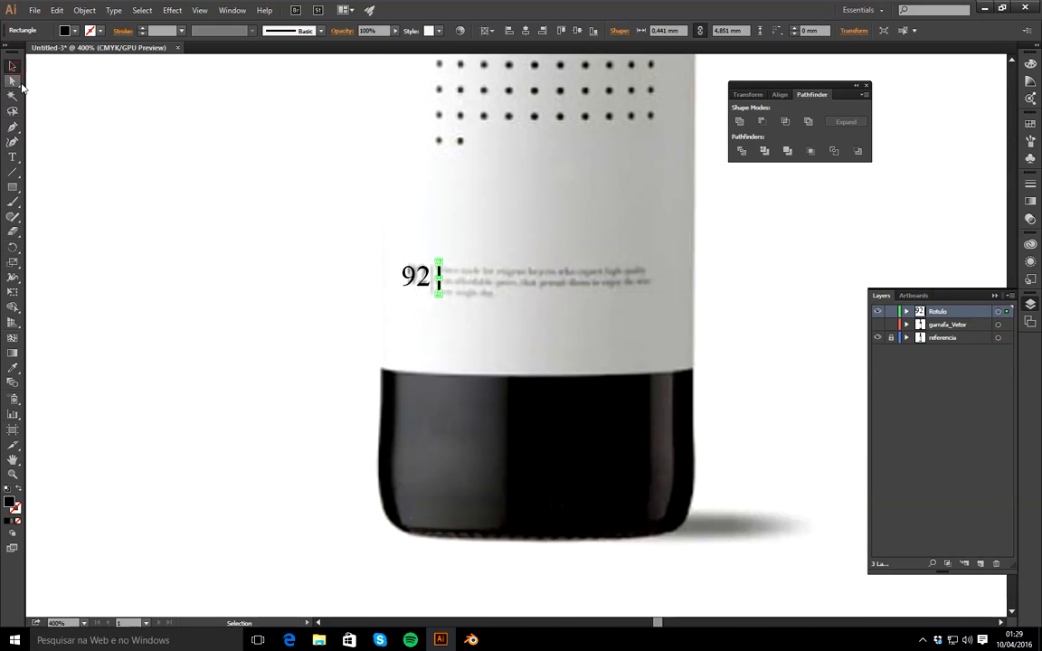
key(Left)
key(Right)
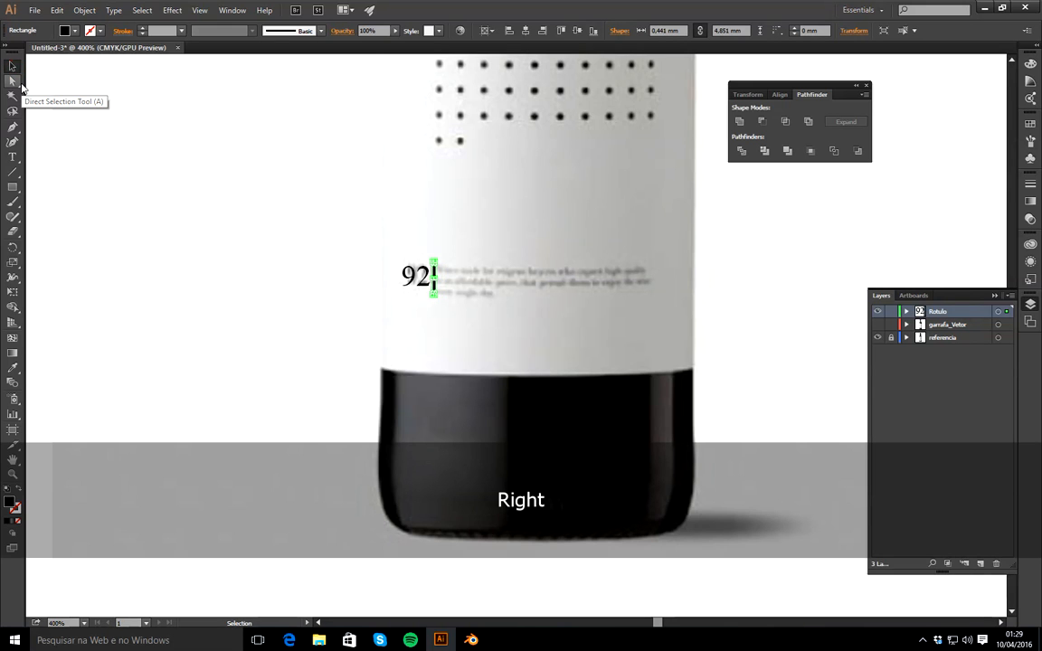
click(416, 276)
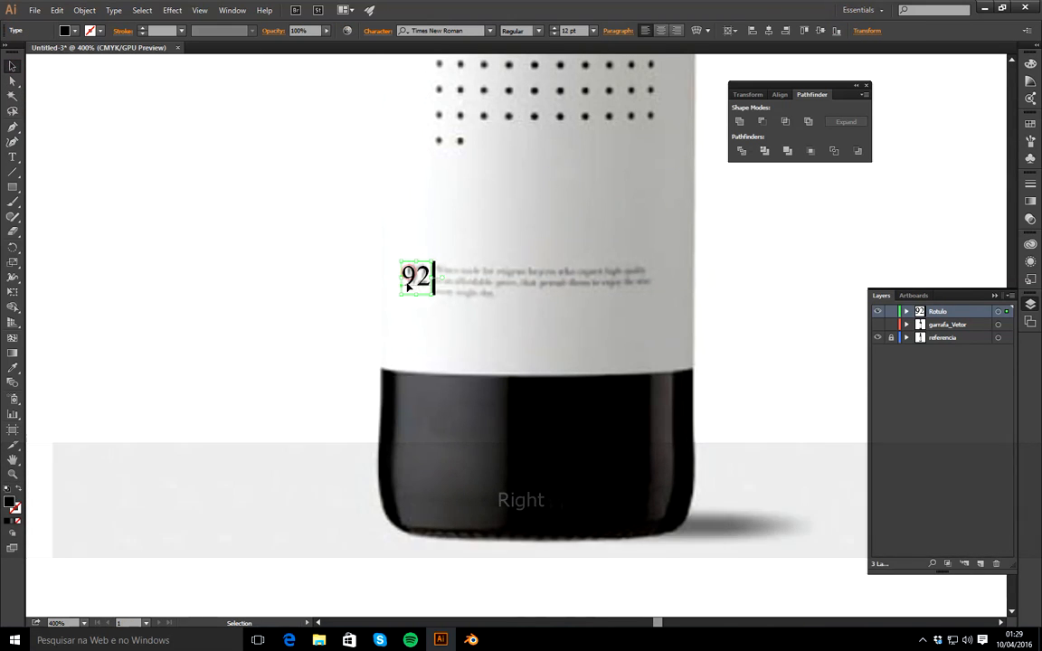
key(Left)
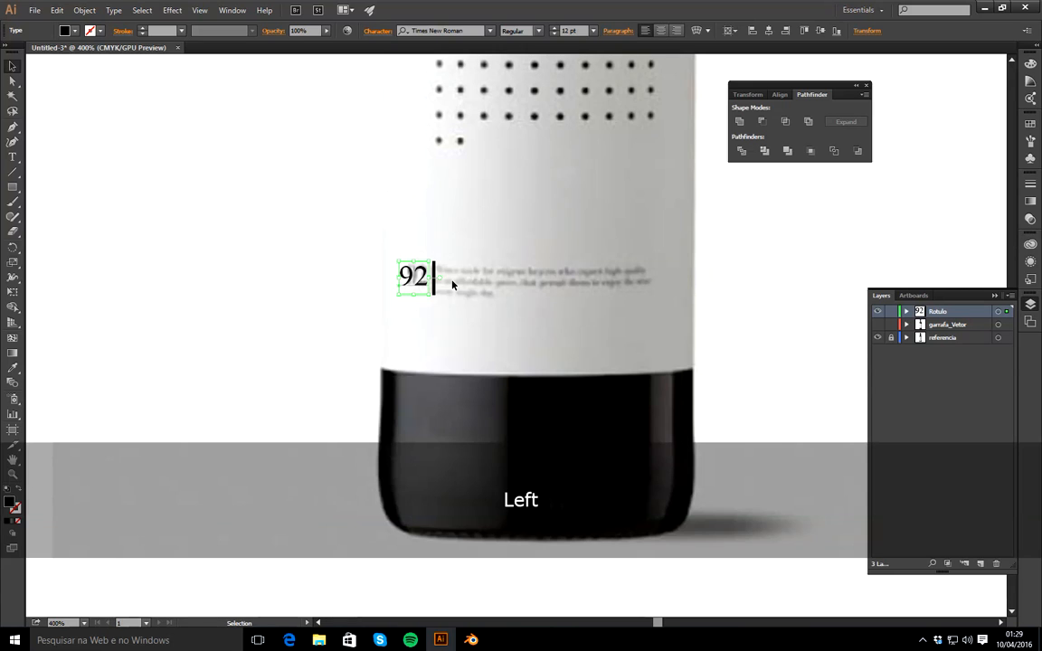
Draw a black square about 0.9 × 0.9 mm over the first dot of the reference label's dot grid
scroll(506, 257, up, 3)
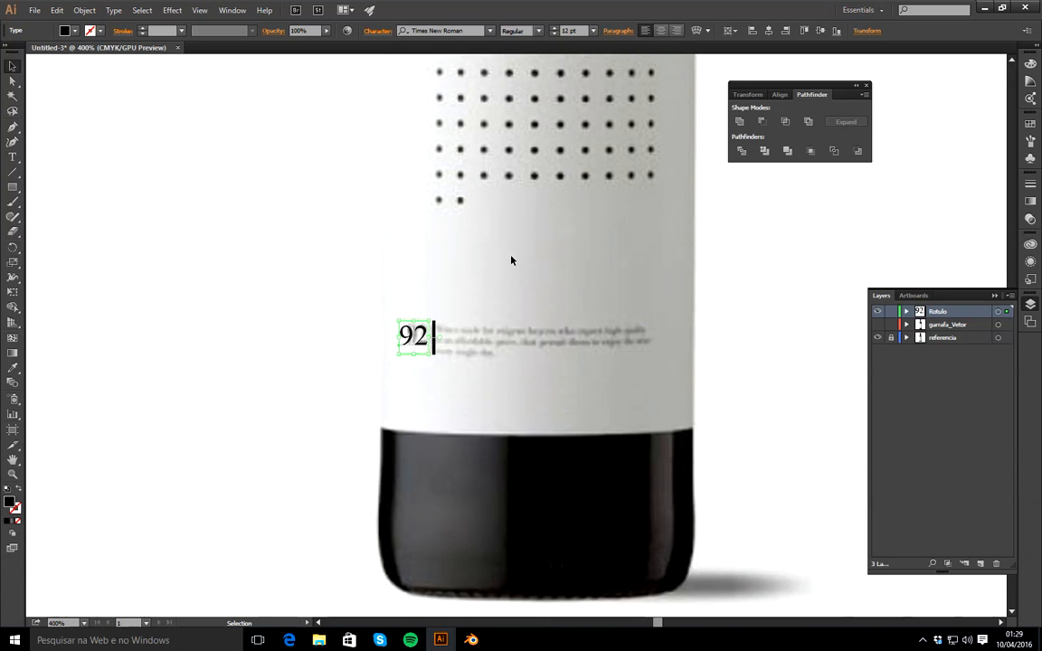
scroll(511, 263, up, 1)
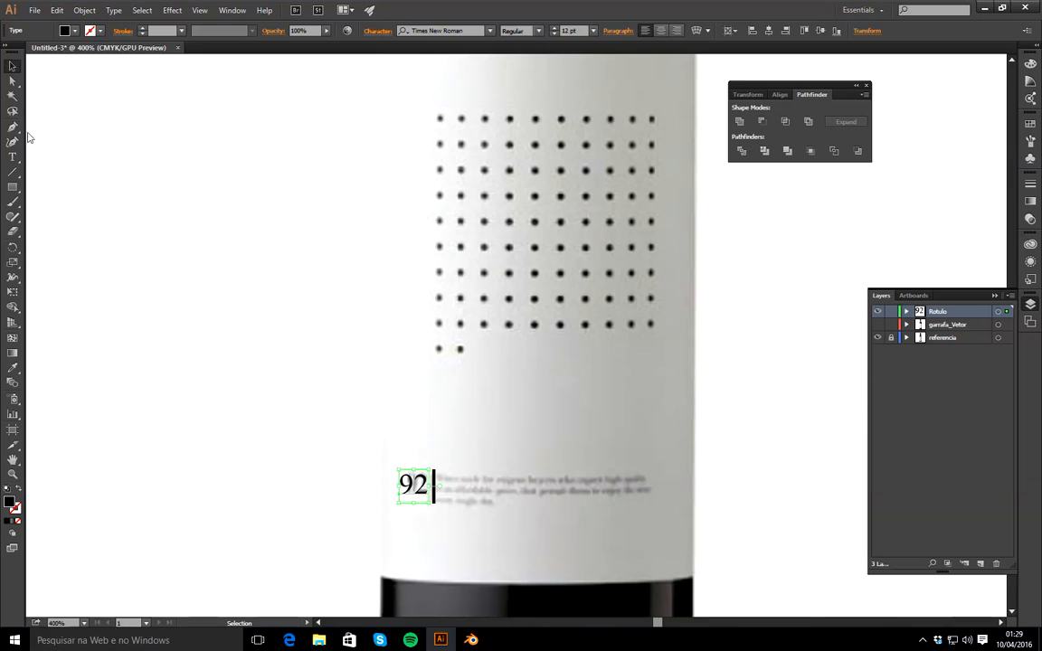
click(12, 186)
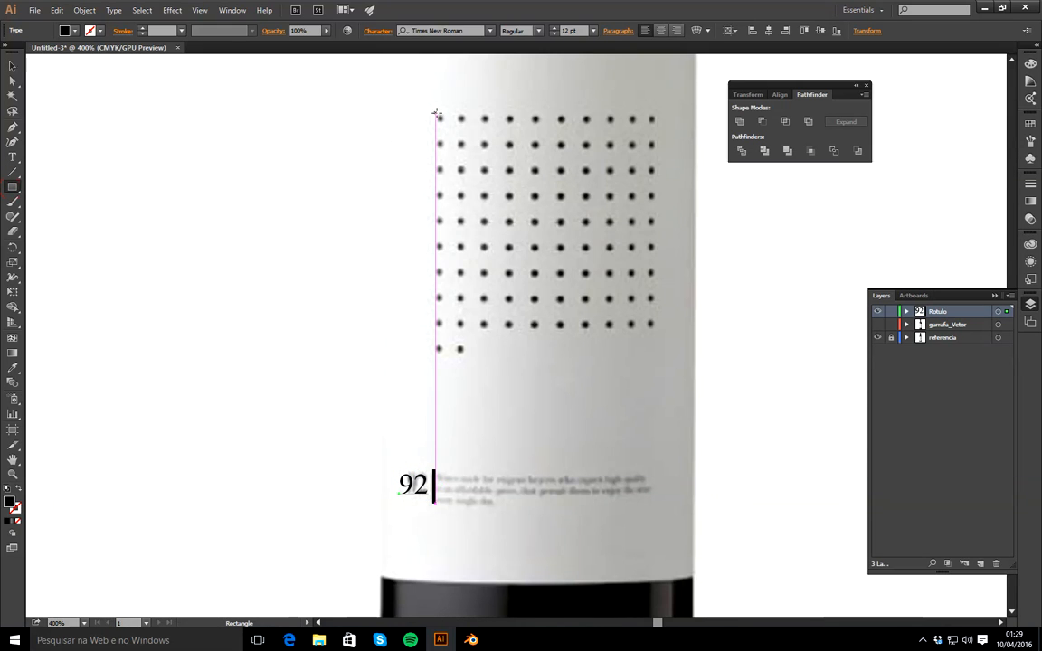
drag(434, 111, 443, 122)
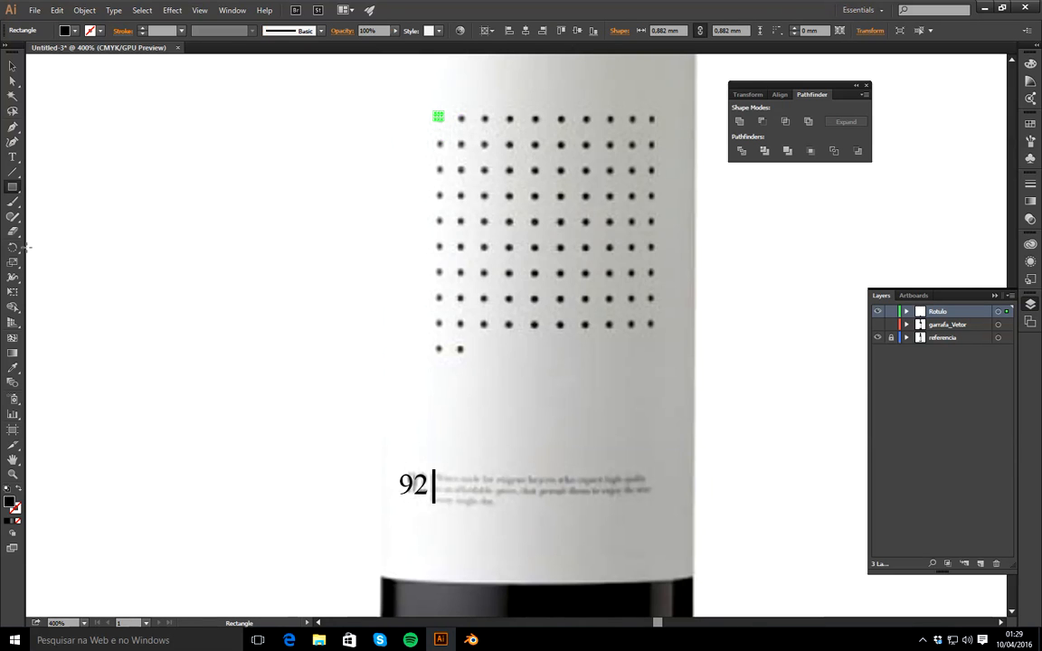
Nudge the black square down so it lines up with the first dot of the reference grid
key(z)
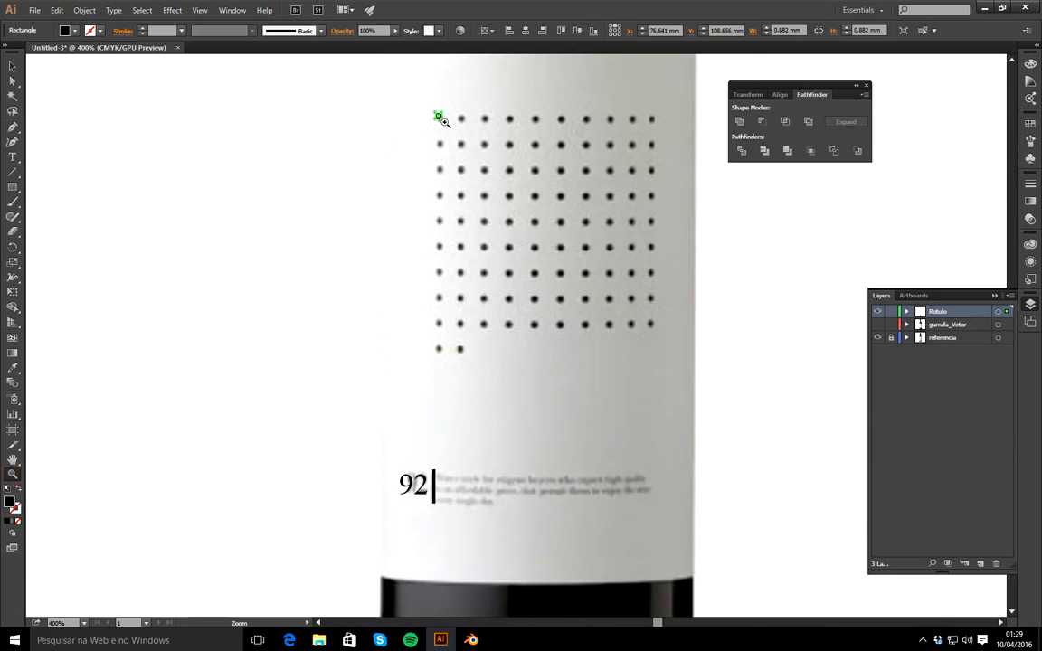
drag(443, 121, 639, 619)
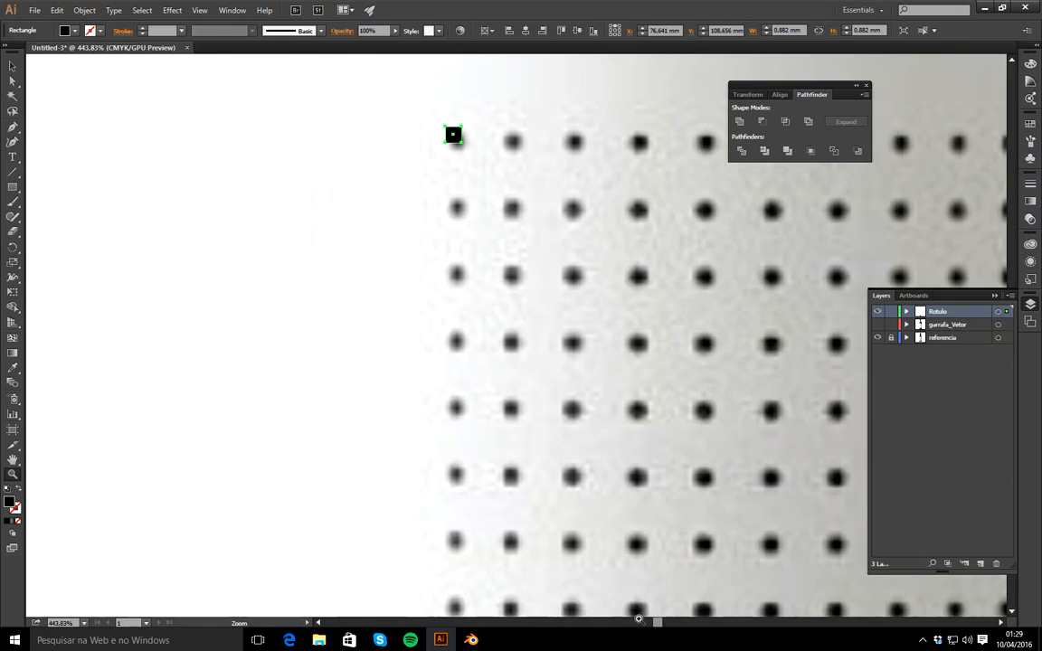
click(12, 65)
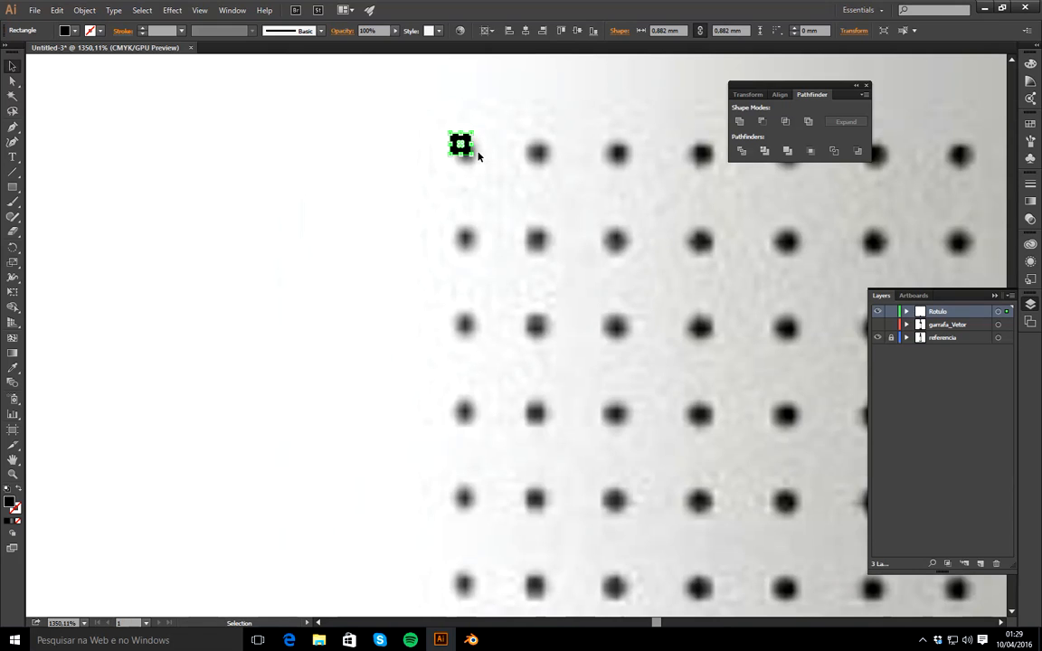
key(Down)
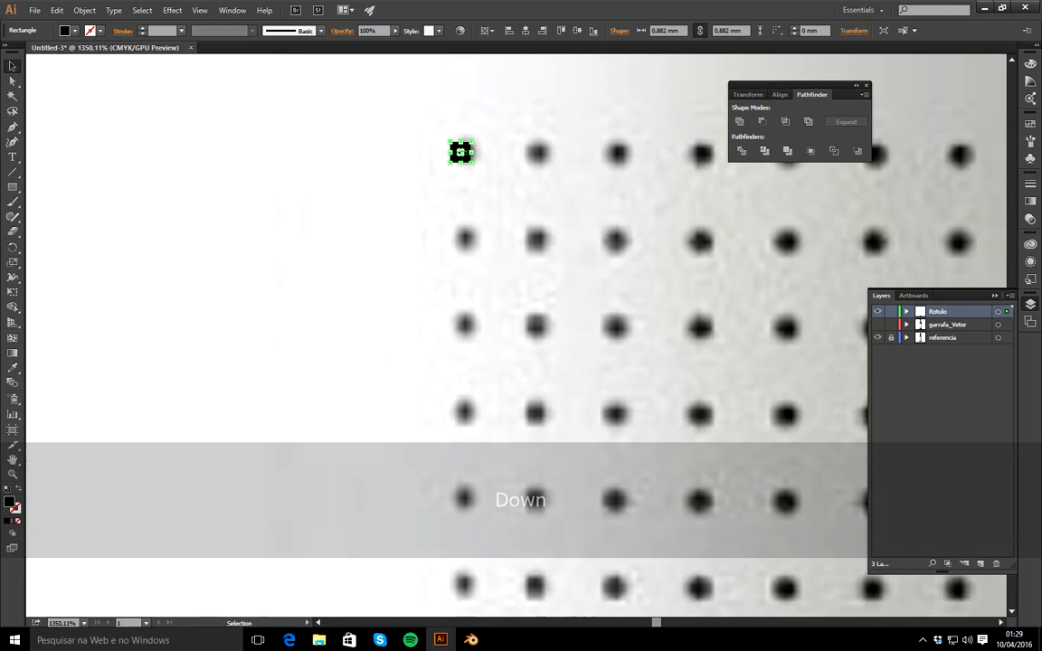
Duplicate the black square horizontally onto the second dot of the grid's first row
key(alt)
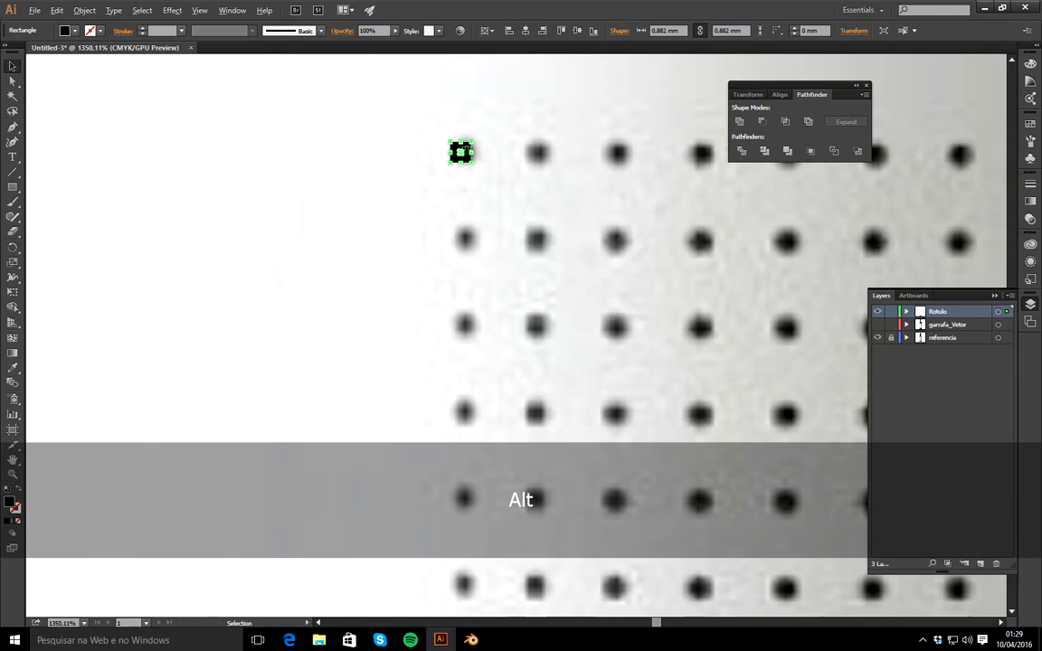
click(509, 146)
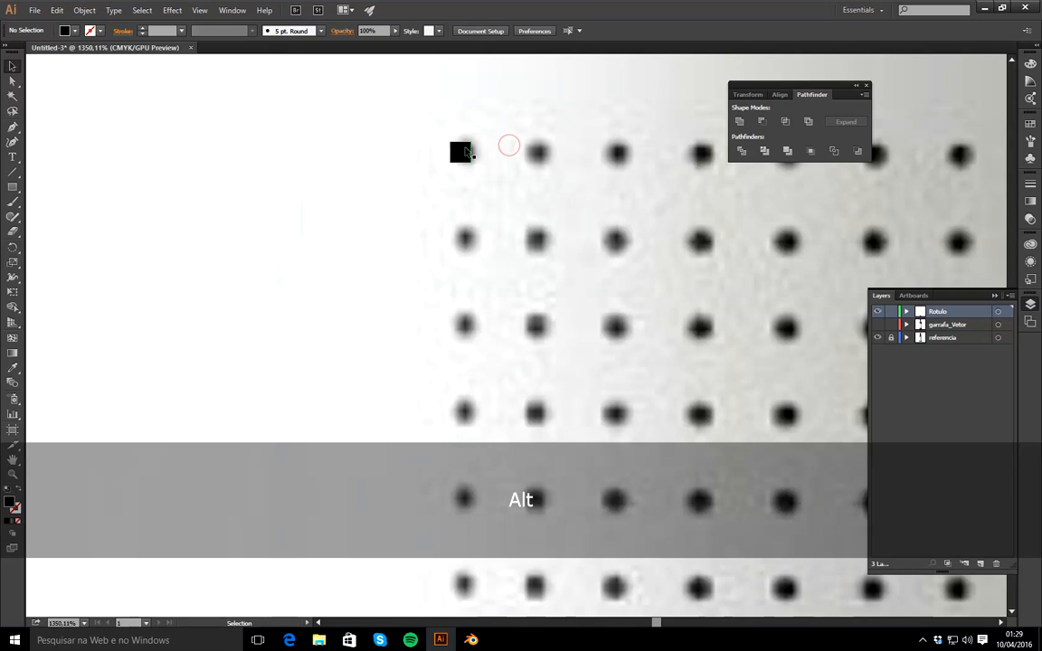
click(461, 152)
scroll(461, 152, up, 1)
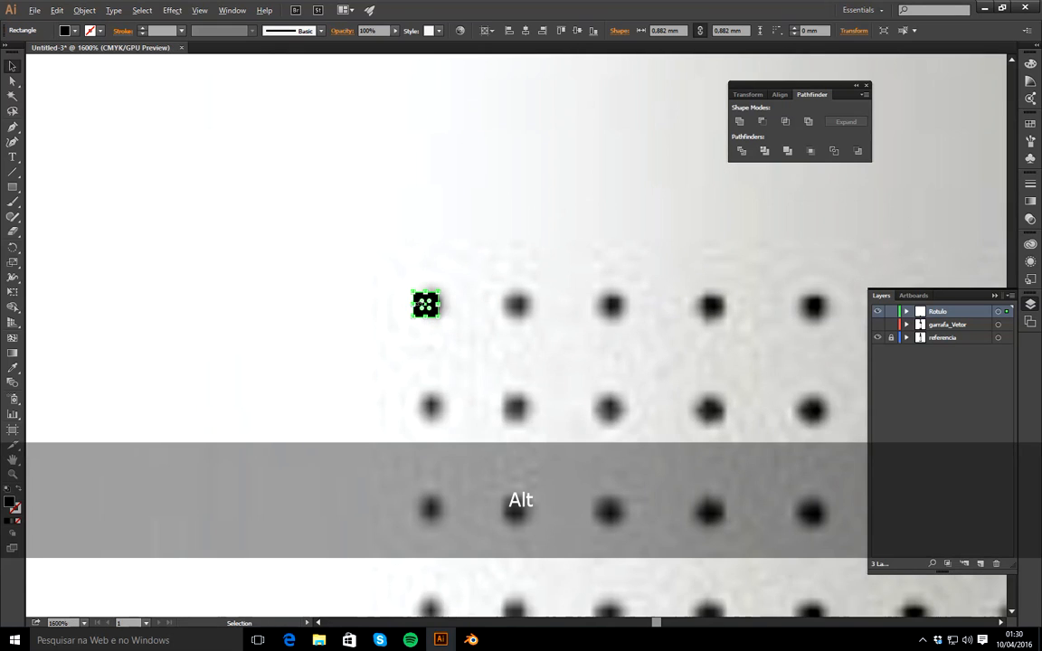
click(446, 331)
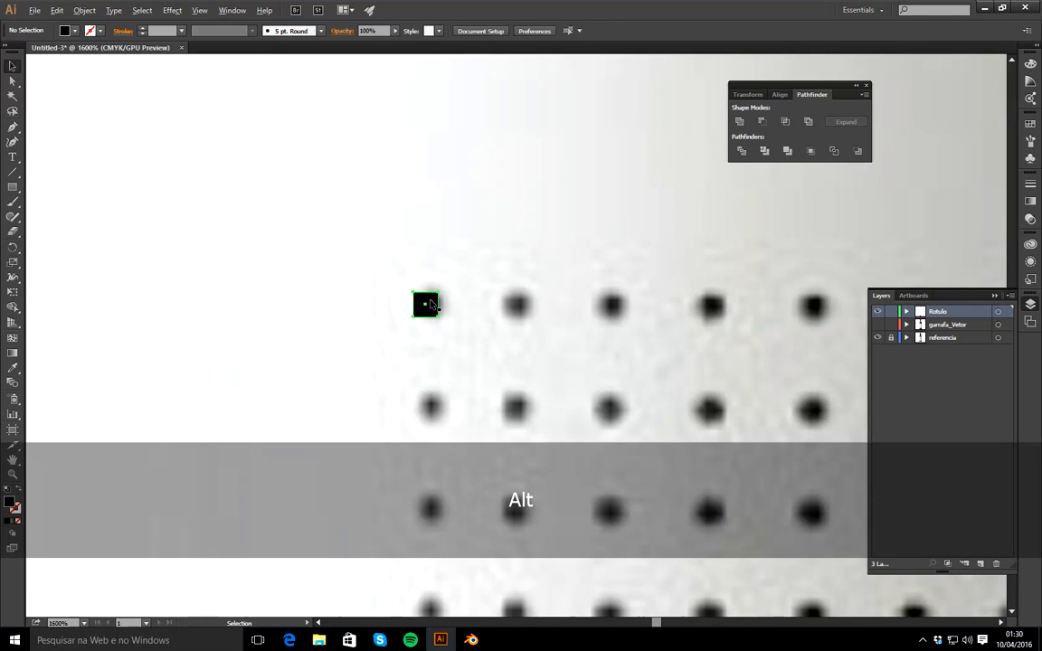
drag(431, 305, 519, 305)
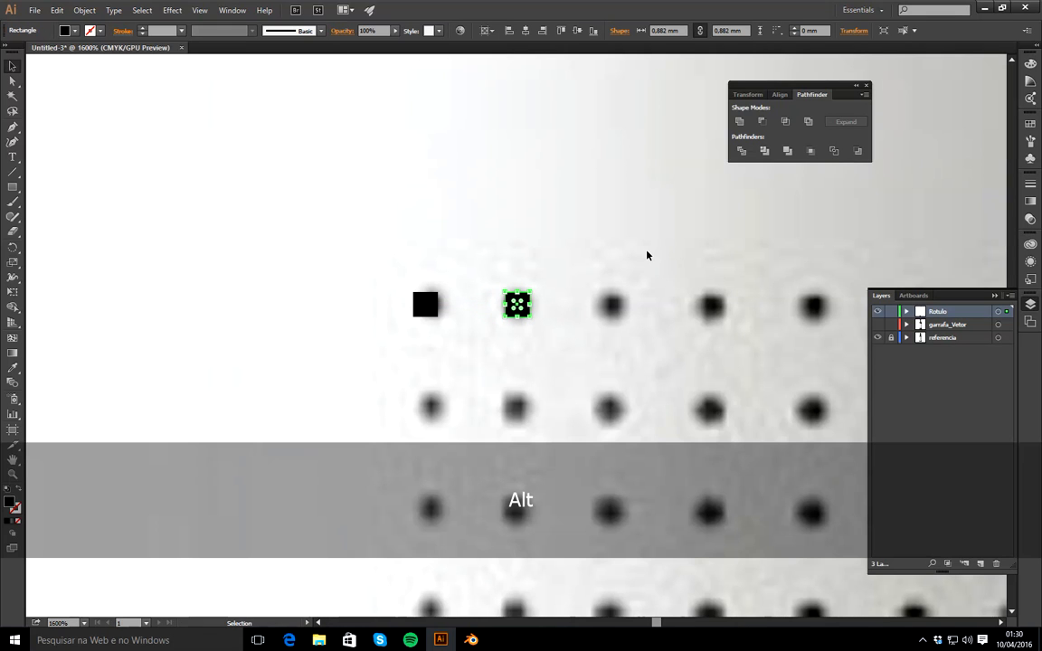
Repeat the square's duplication at the same spacing until the first row holds ten squares
key(ctrl+minus)
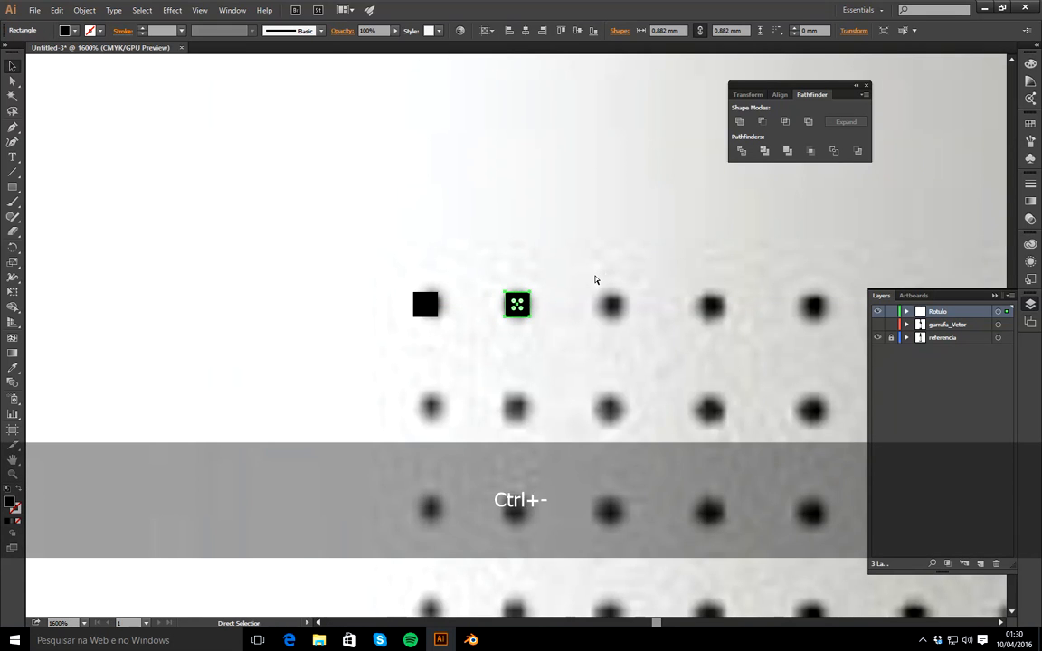
key(ctrl+minus)
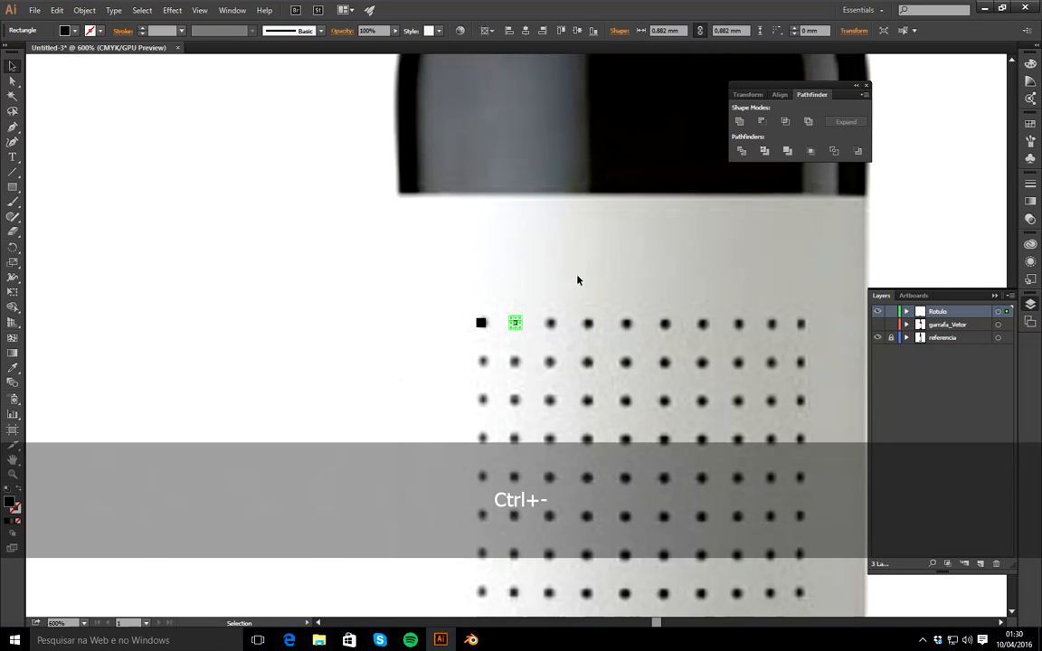
key(space)
drag(691, 343, 509, 248)
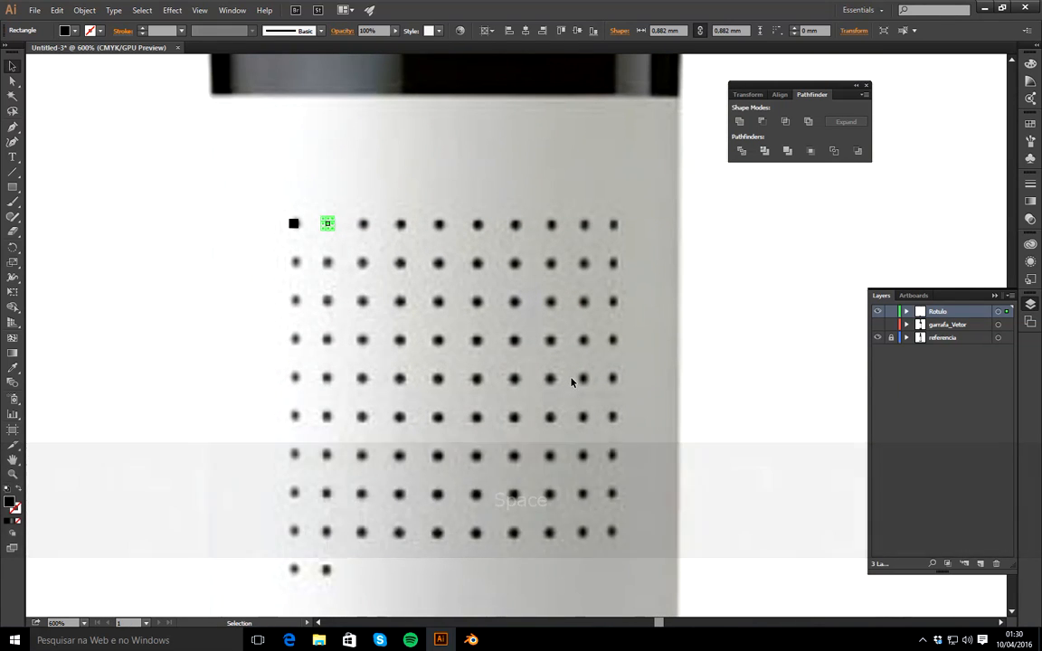
key(ctrl)
key(ctrl+d)
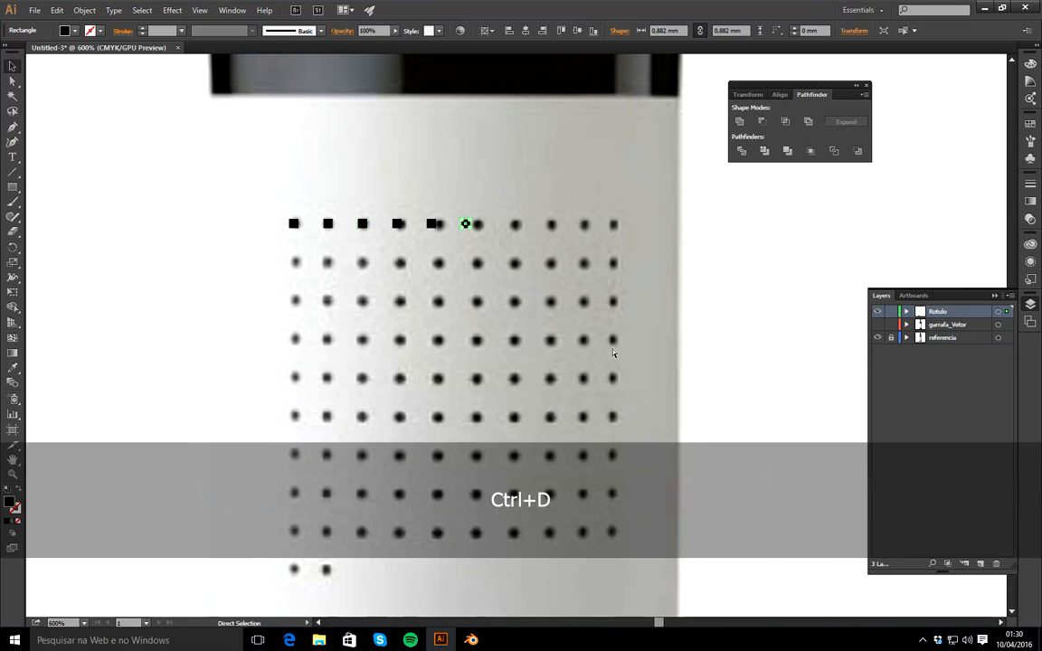
key(ctrl+d)
key(ctrl+d)
key(ctrl+d)
key(ctrl+d)
Shift the fifth through tenth squares of the first row right so each sits on its reference dot
key(Right)
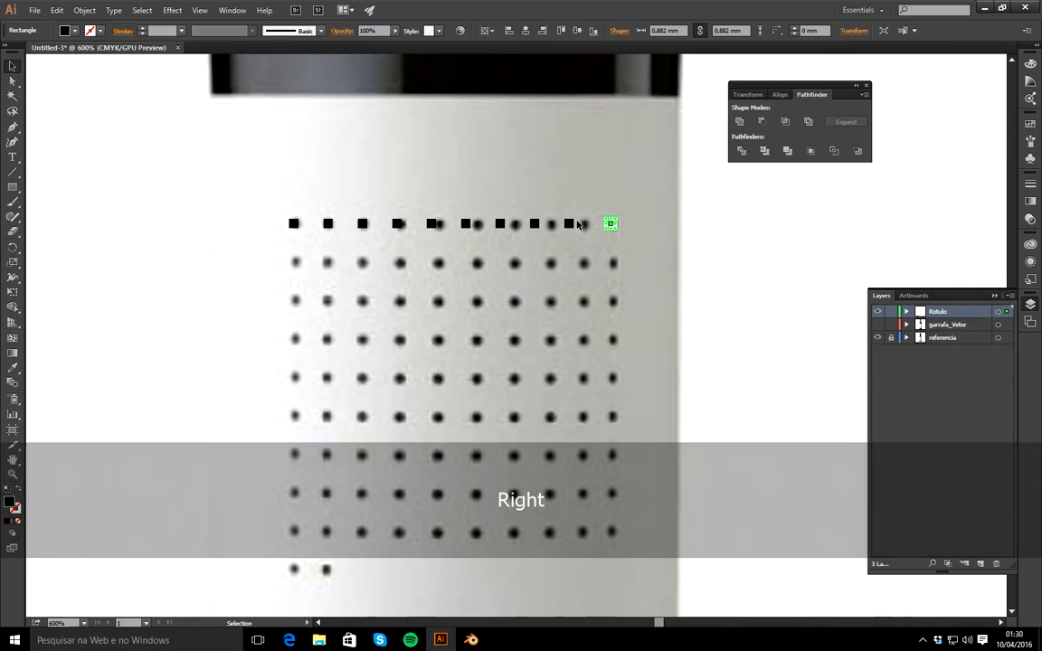
click(569, 224)
key(Right)
key(Right)
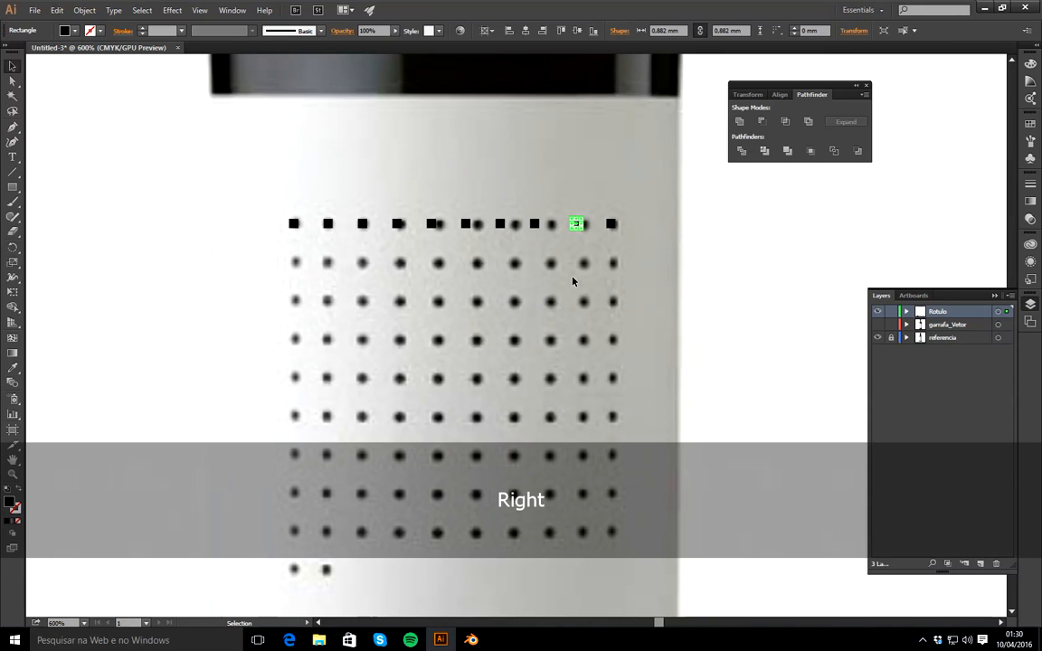
click(534, 224)
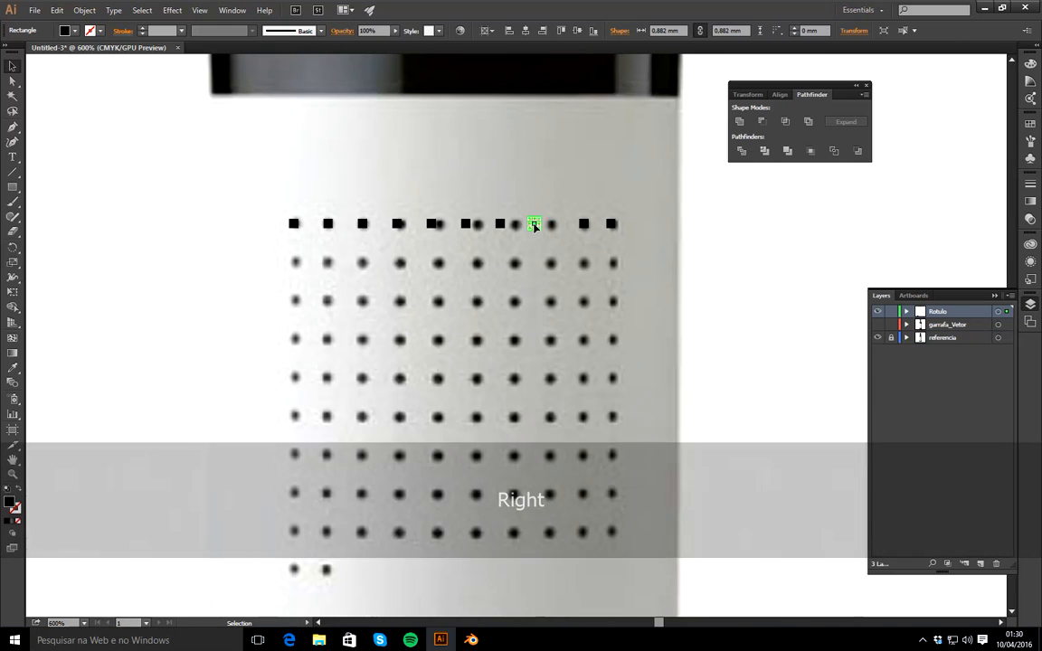
key(Right)
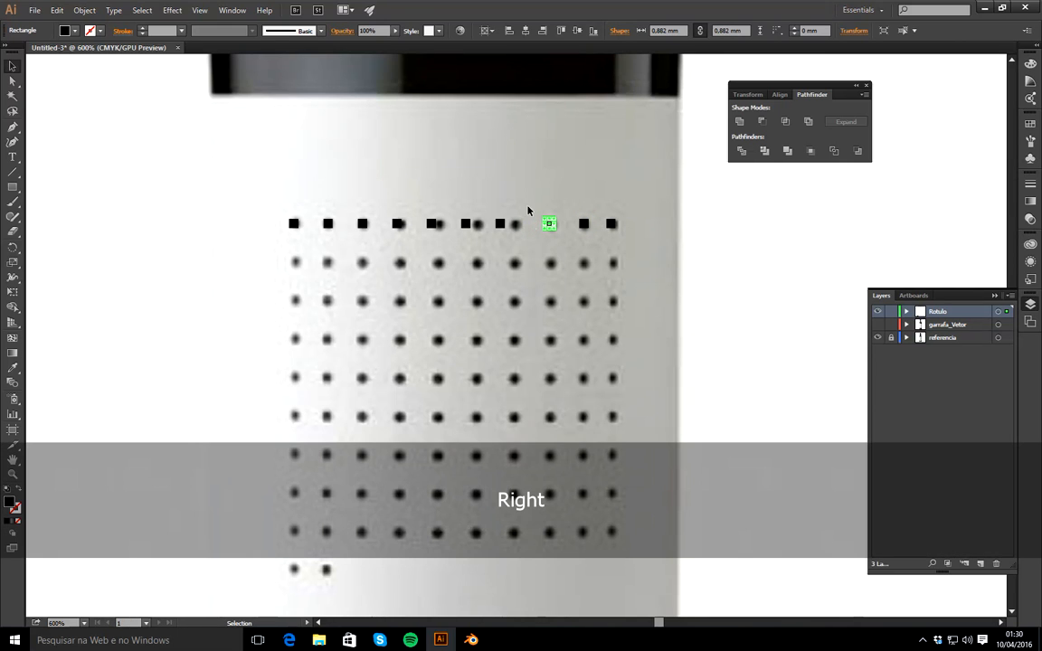
click(499, 223)
key(Right)
click(464, 224)
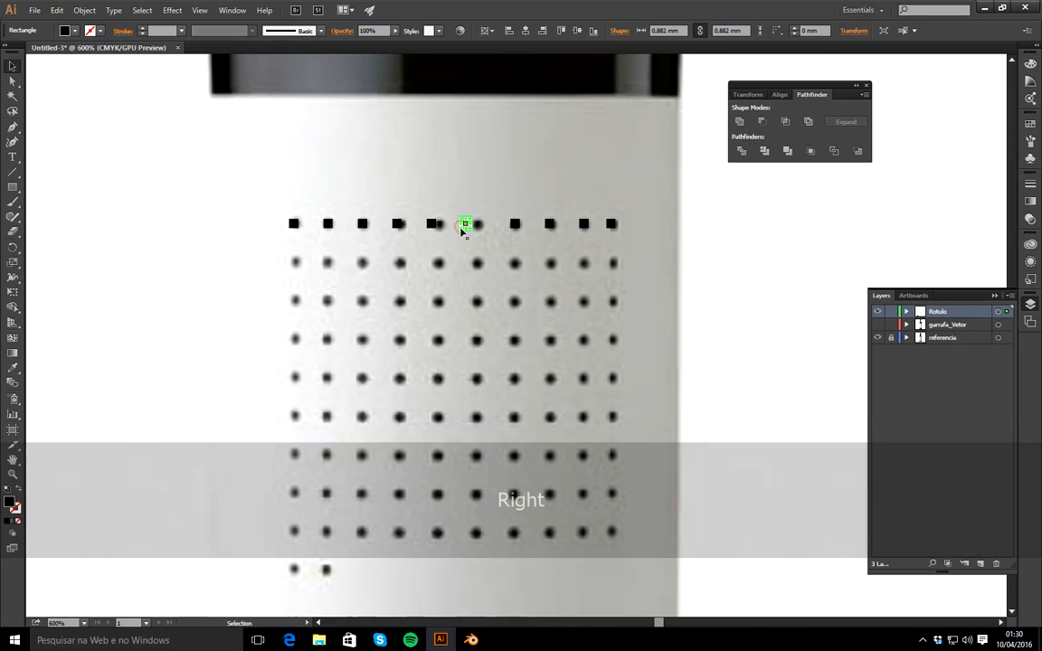
key(Right)
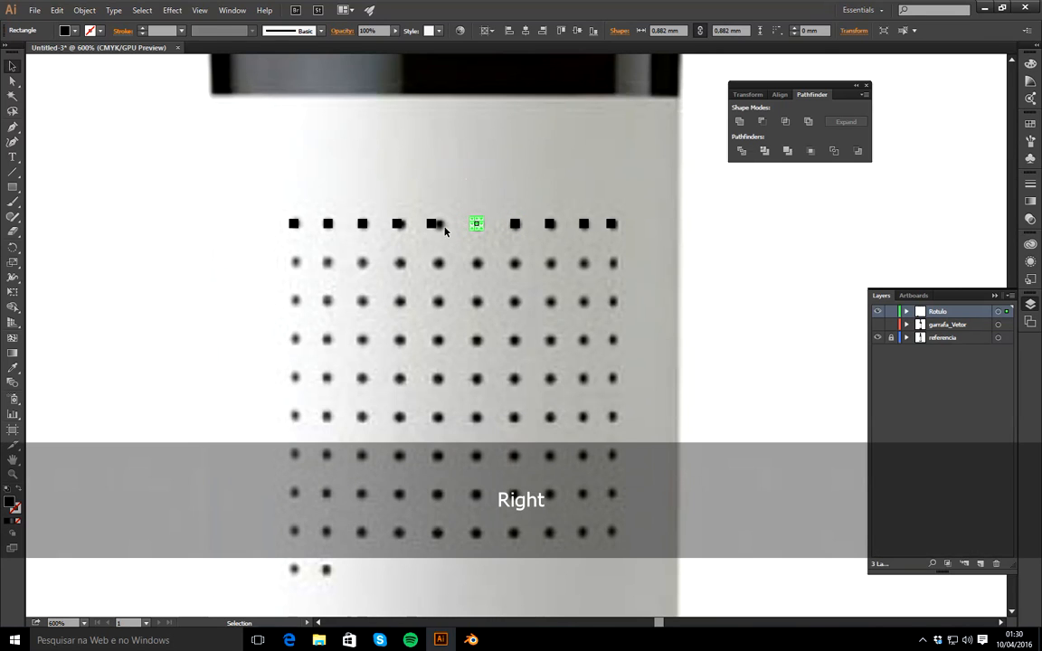
click(432, 224)
key(Right)
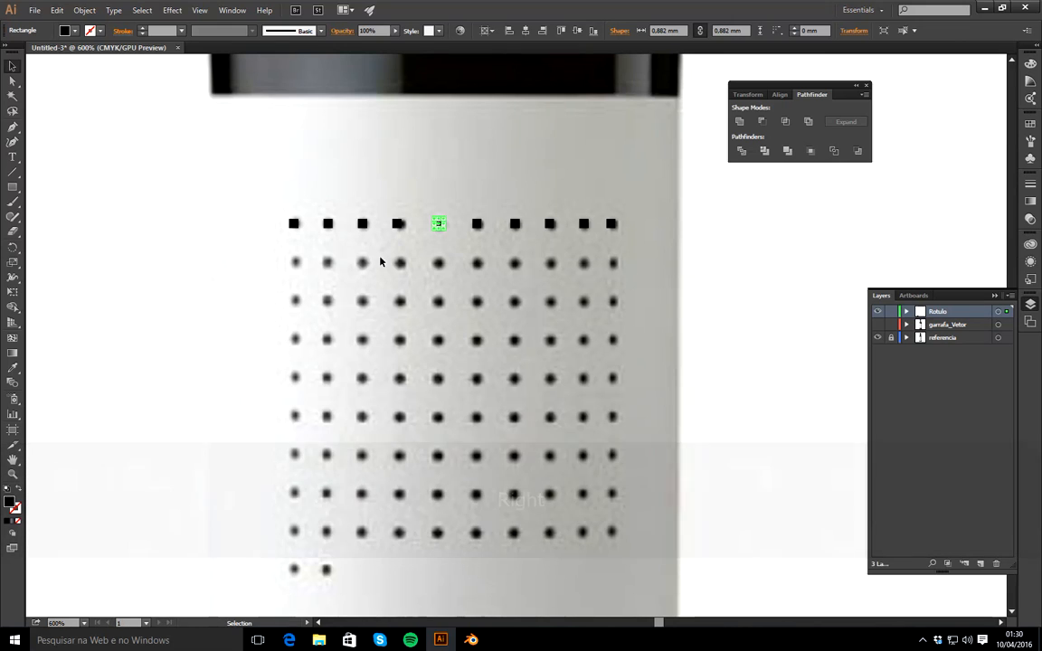
Duplicate the whole first row of squares onto the second reference row and repeat the copy downward to make nine rows
drag(268, 207, 653, 249)
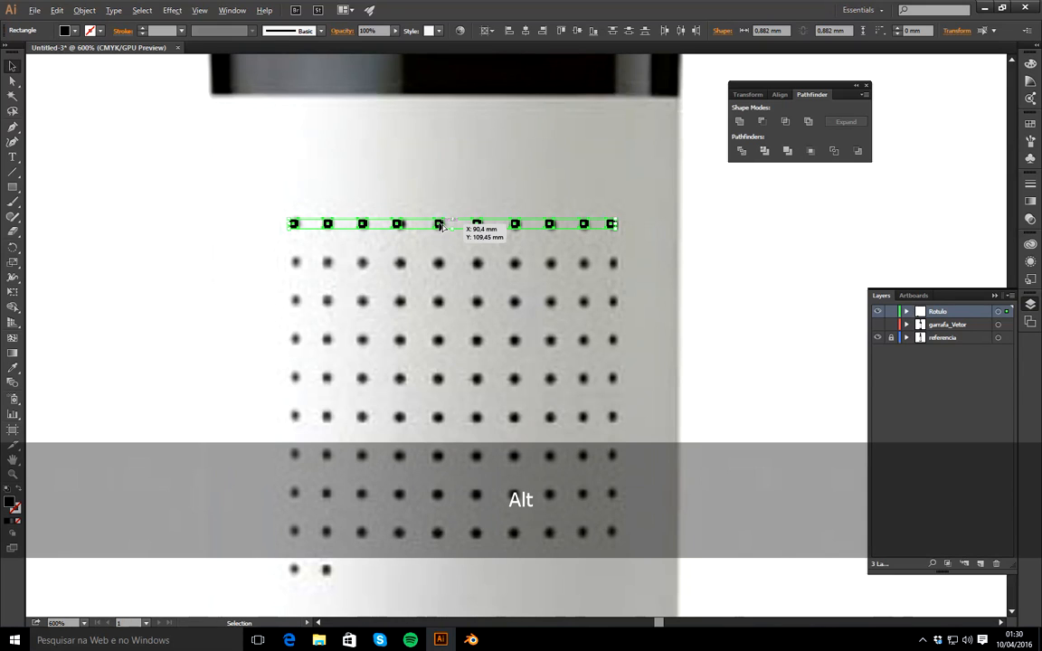
drag(438, 223, 441, 263)
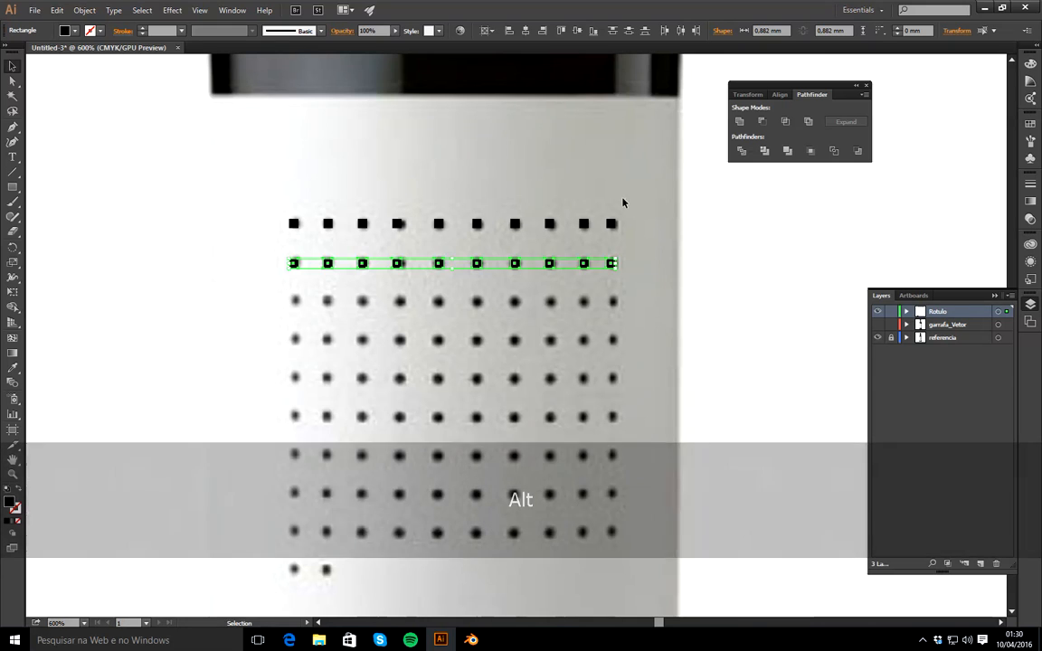
key(ctrl+d)
key(ctrl+d)
key(ctrl+d)
key(ctrl+d)
key(ctrl+d)
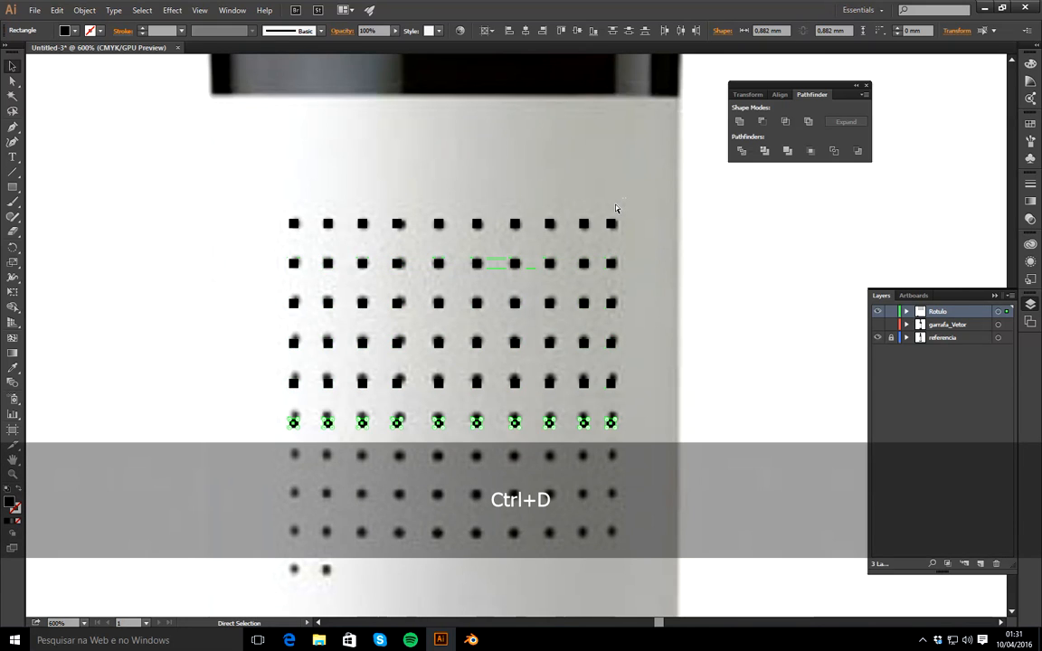
key(ctrl+d)
key(ctrl+d)
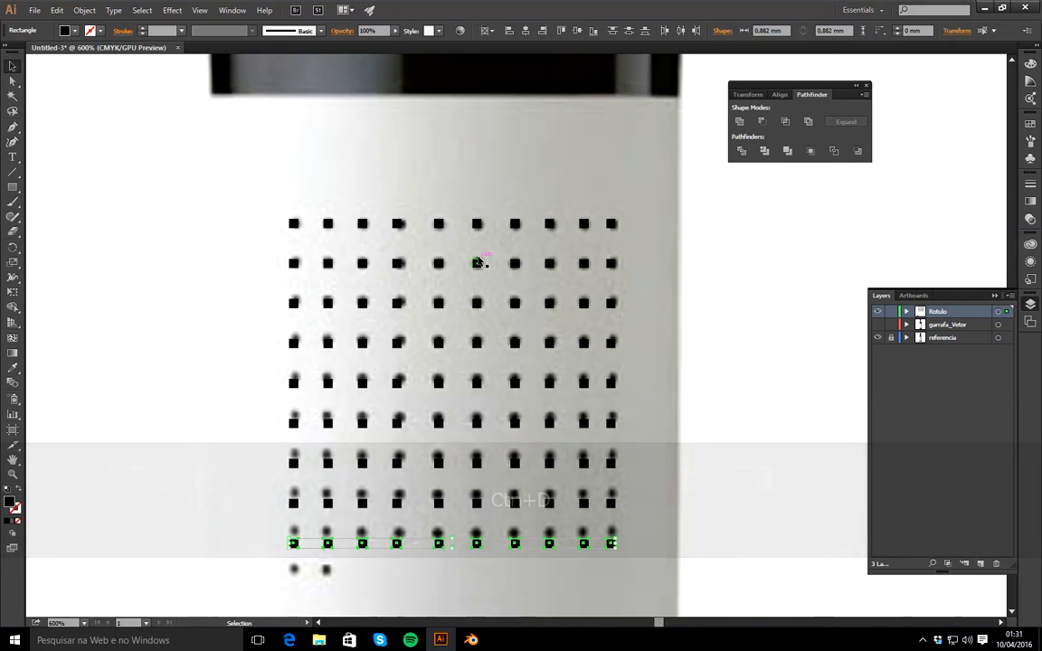
Repeat the row copy once more for a tenth row and delete its last eight squares, leaving only the first two
key(ctrl)
key(ctrl+d)
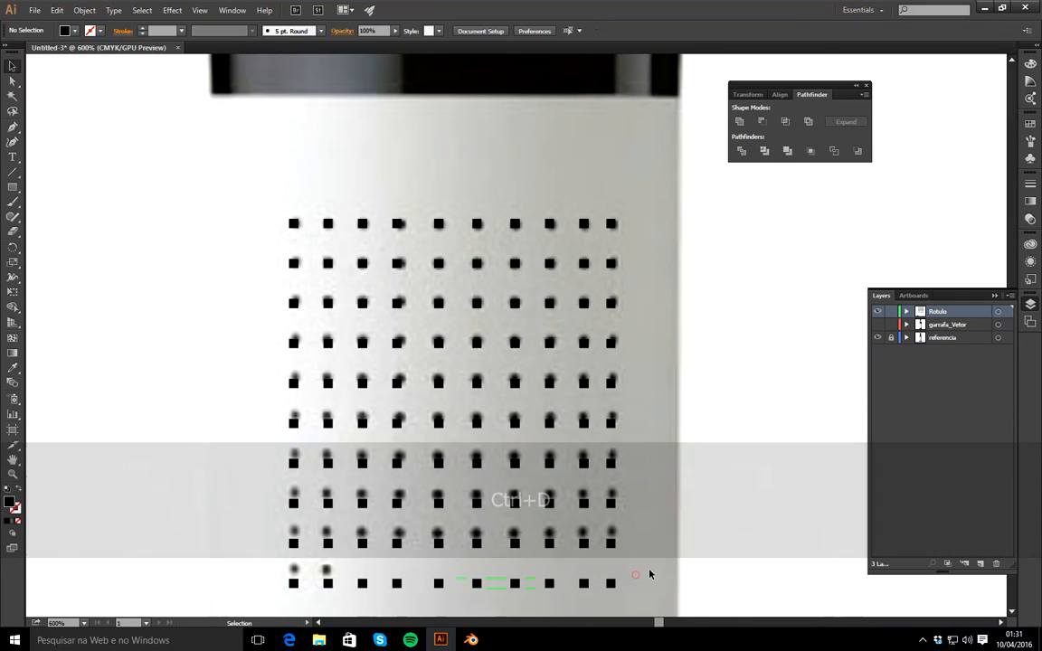
drag(649, 569, 358, 595)
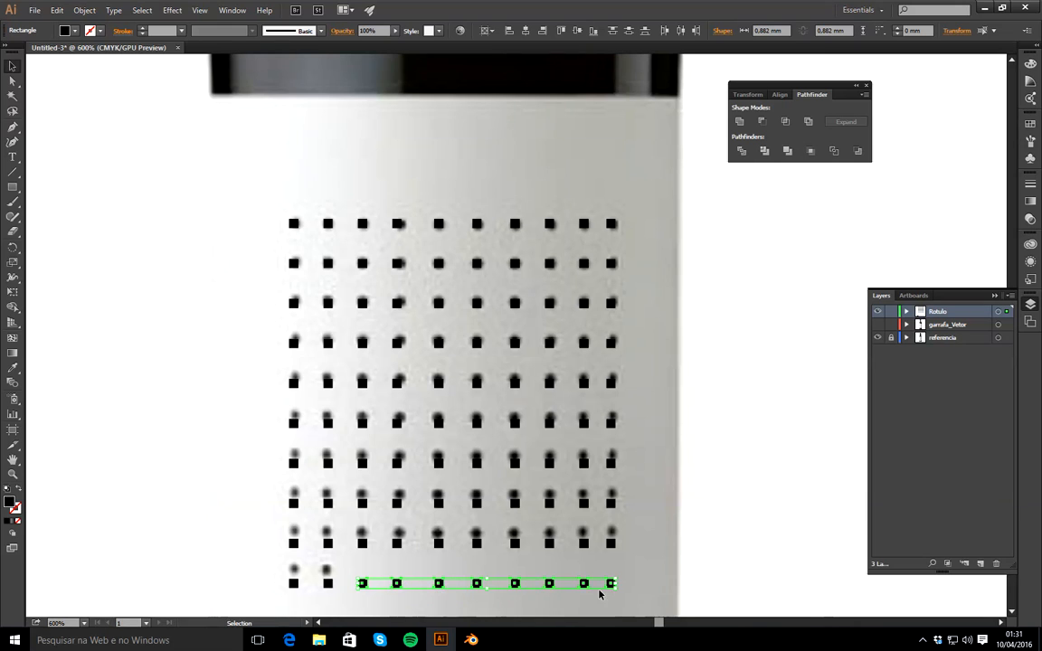
key(Delete)
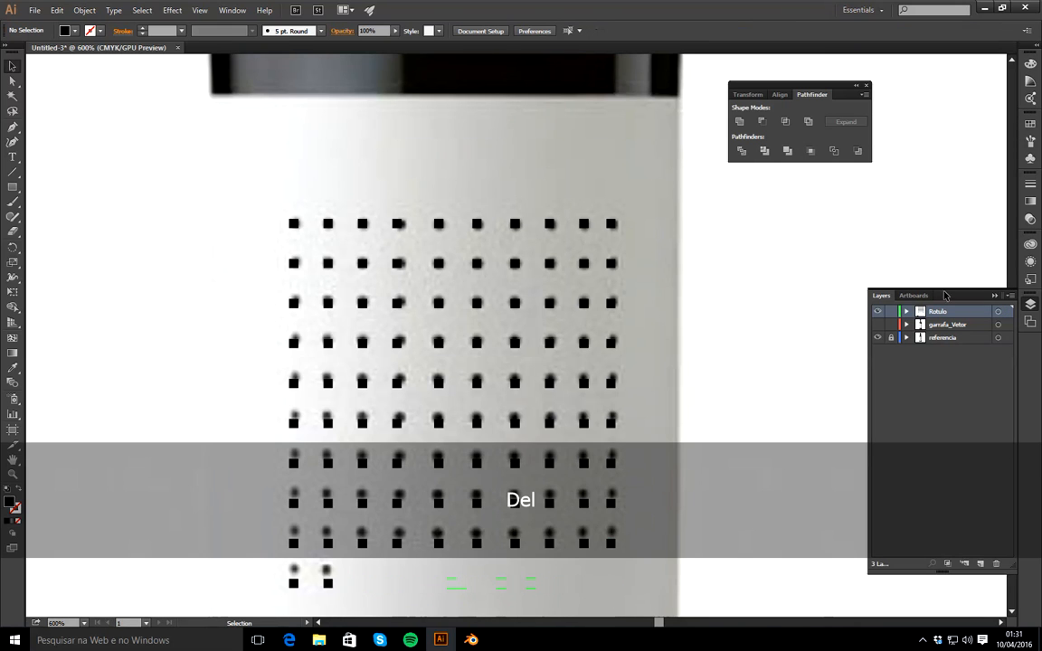
Show the garrafa_Vetor layer and hide the referencia layer to view the vector bottle on the whole artboard
click(876, 324)
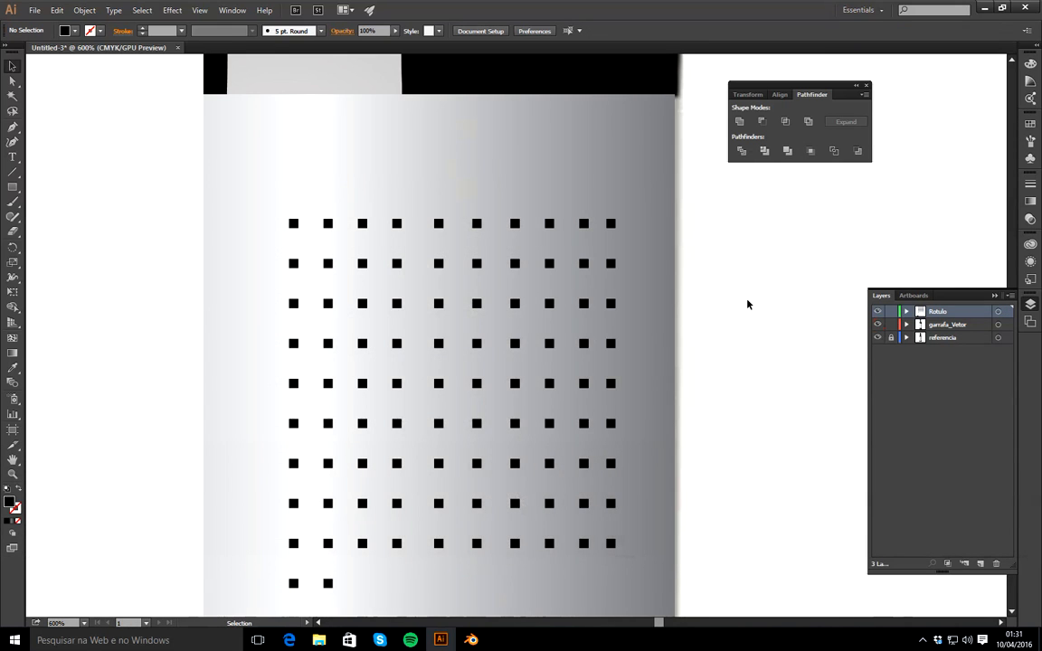
key(ctrl+0)
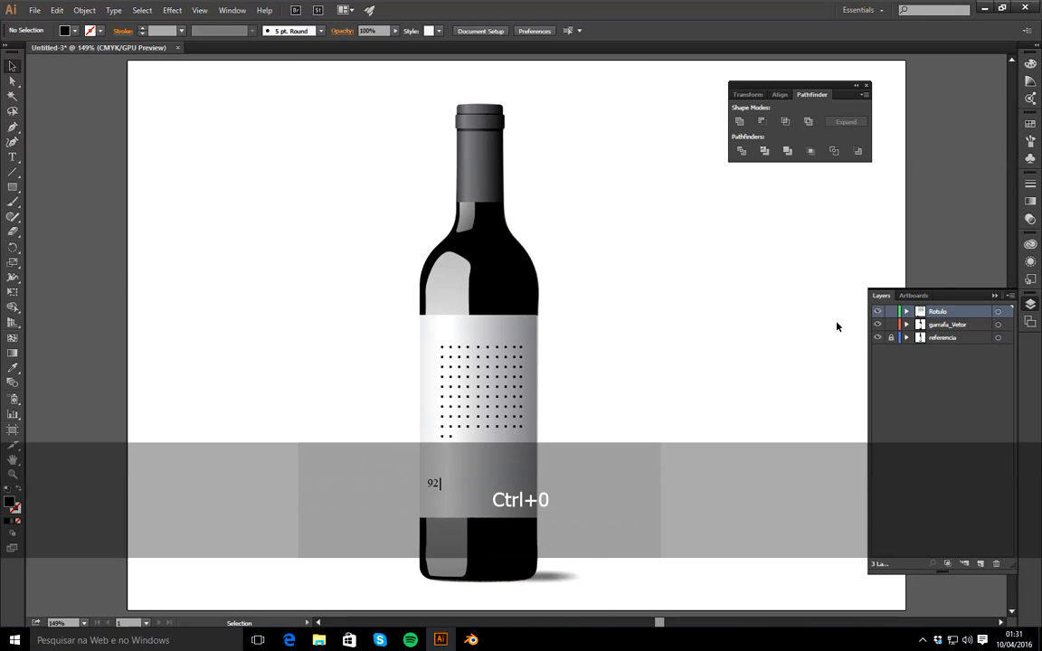
click(921, 373)
click(909, 340)
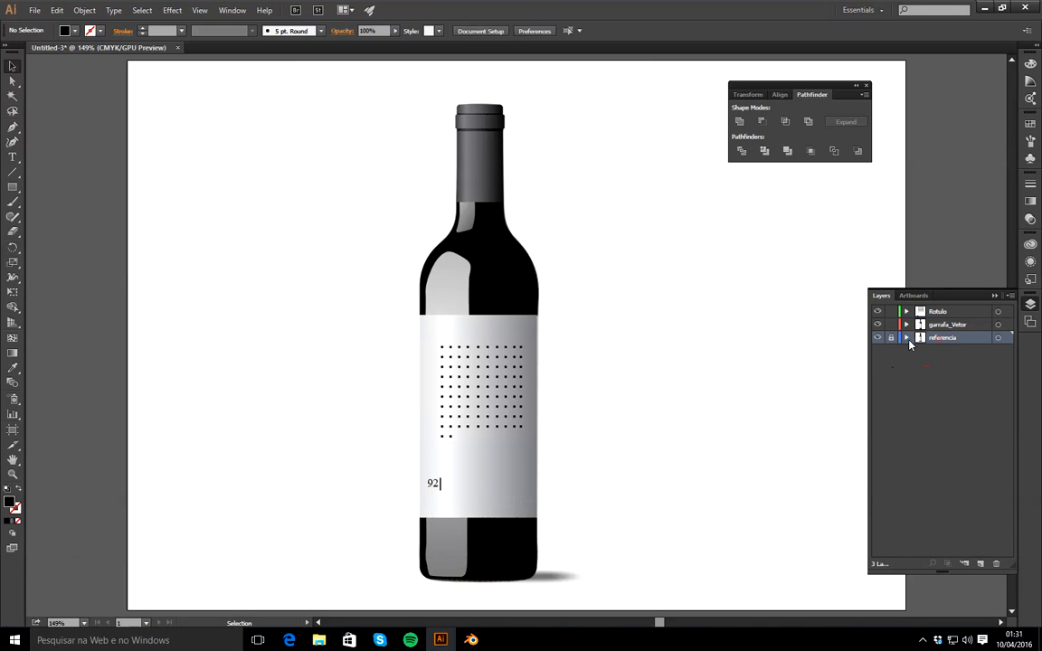
click(877, 338)
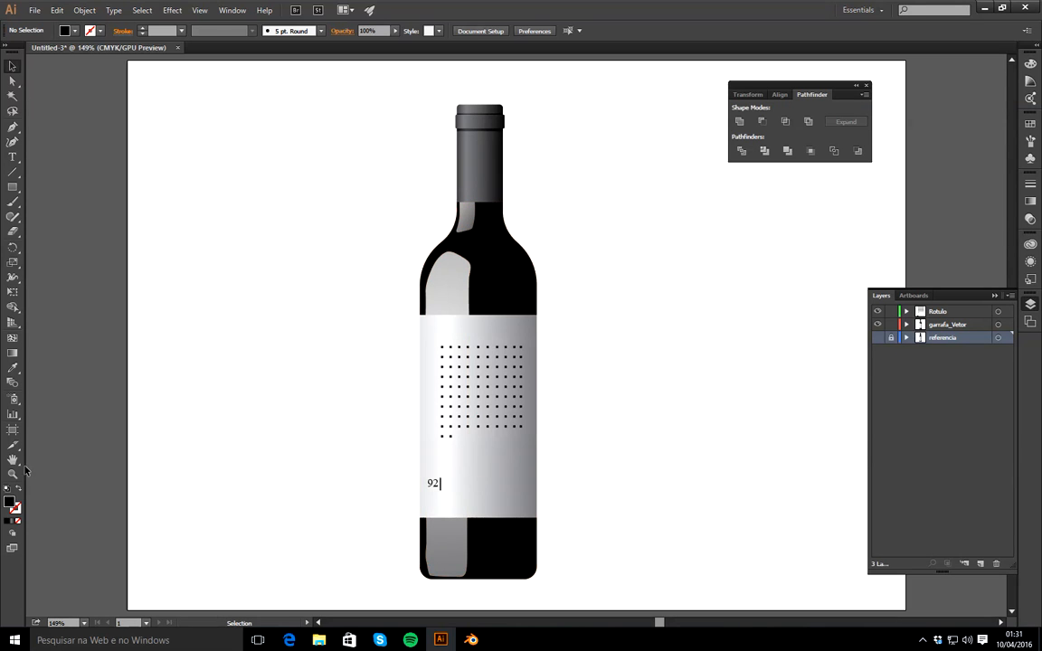
Smooth the left edge and lower-left corner of the base reflection by adjusting its anchor handles into an even curve
key(z)
click(434, 561)
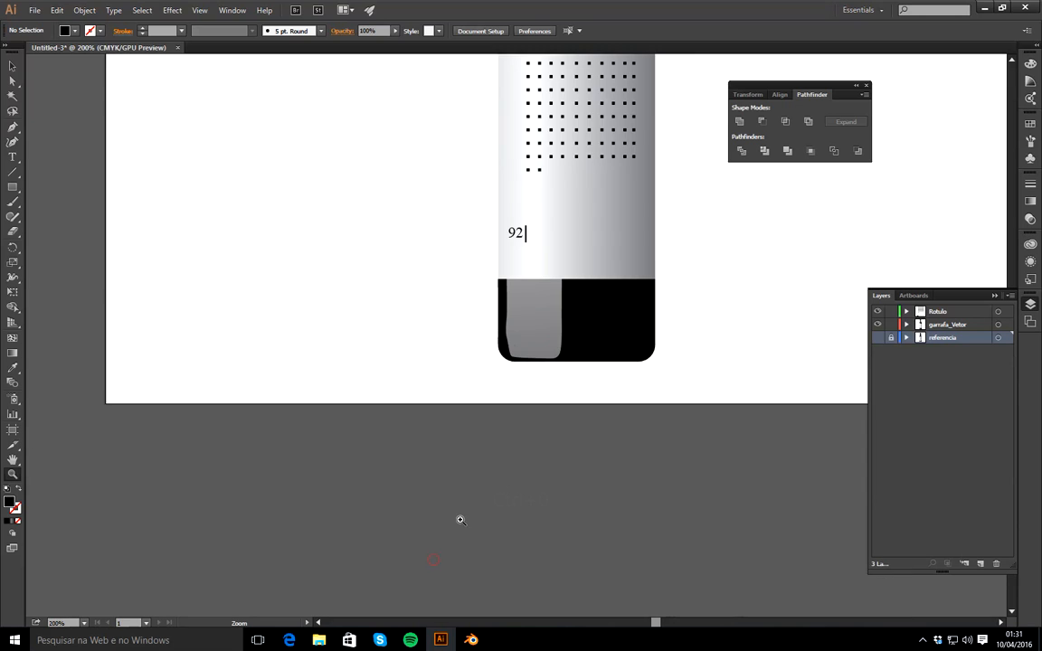
click(497, 315)
click(503, 321)
click(505, 322)
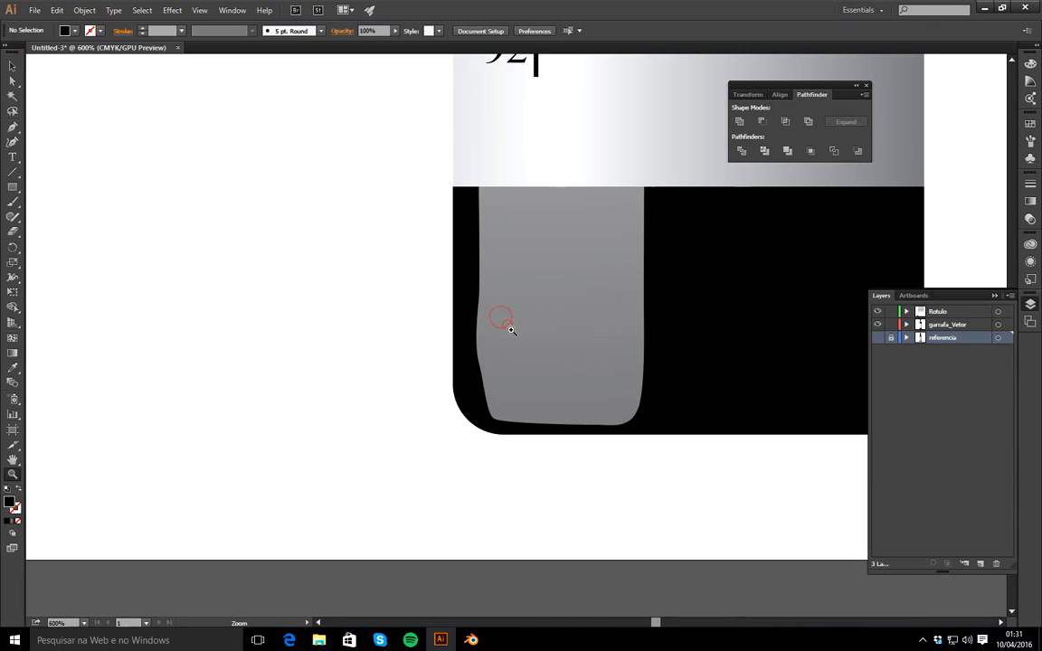
click(508, 325)
click(12, 80)
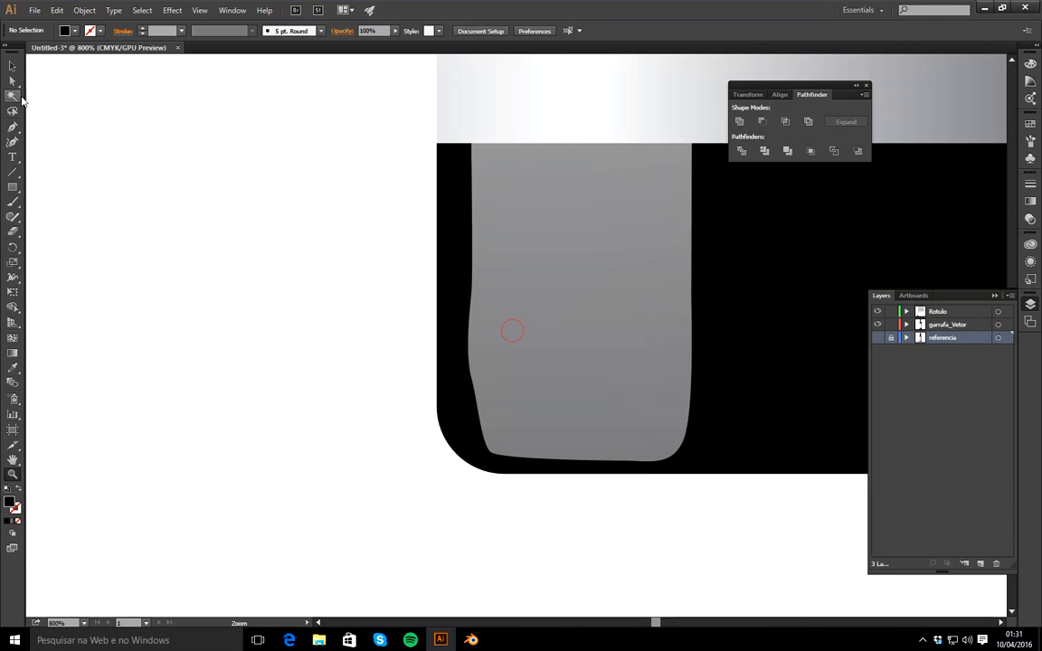
click(478, 391)
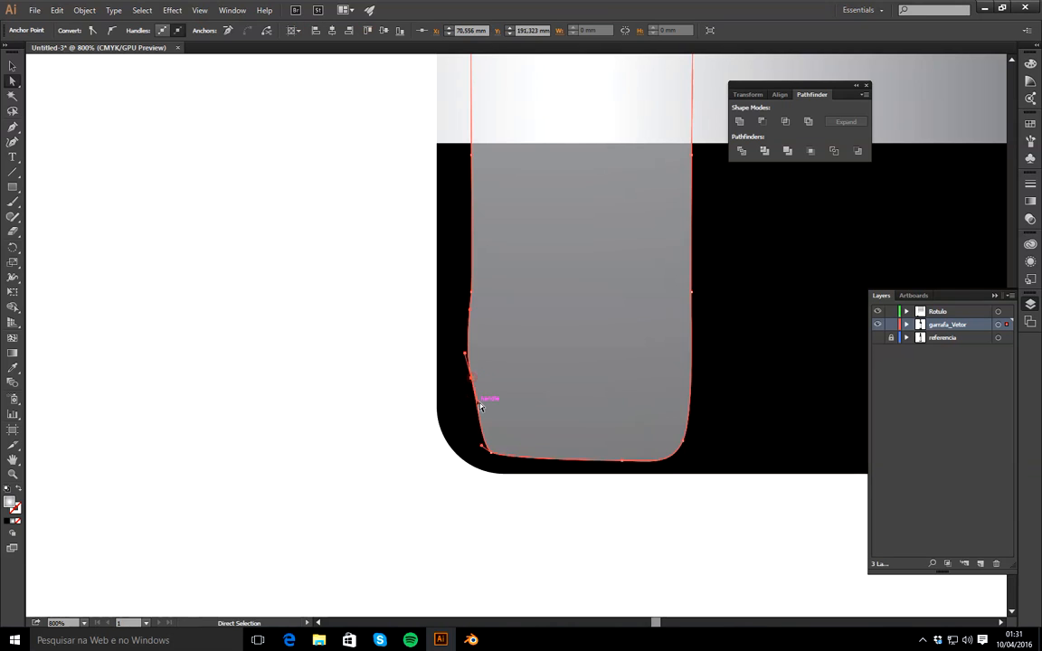
click(477, 407)
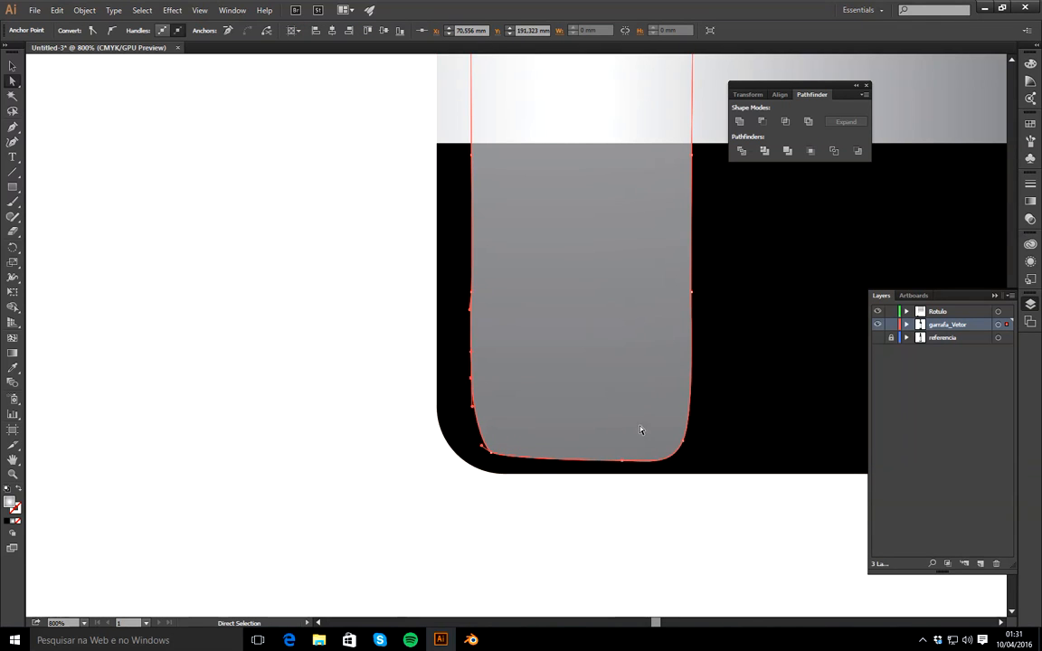
drag(483, 449, 496, 456)
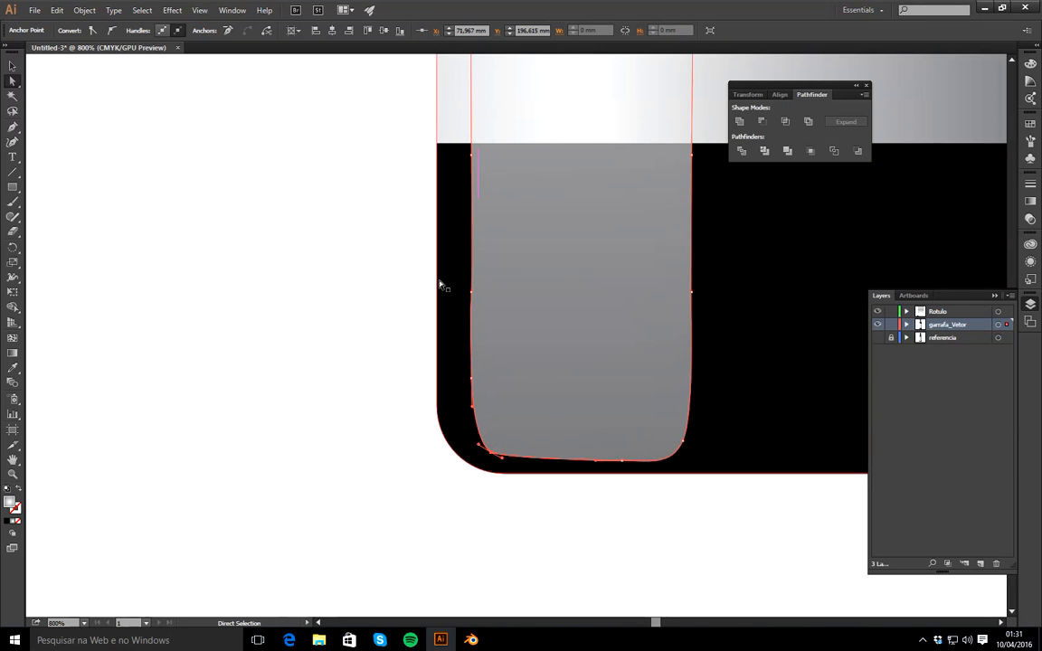
click(12, 66)
click(198, 180)
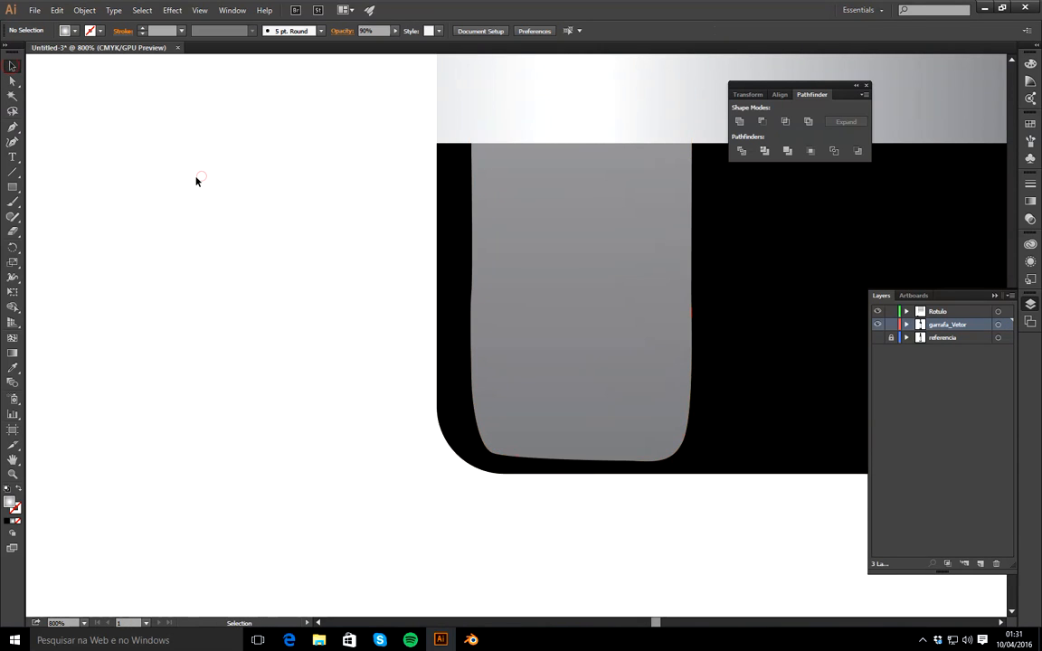
key(ctrl+0)
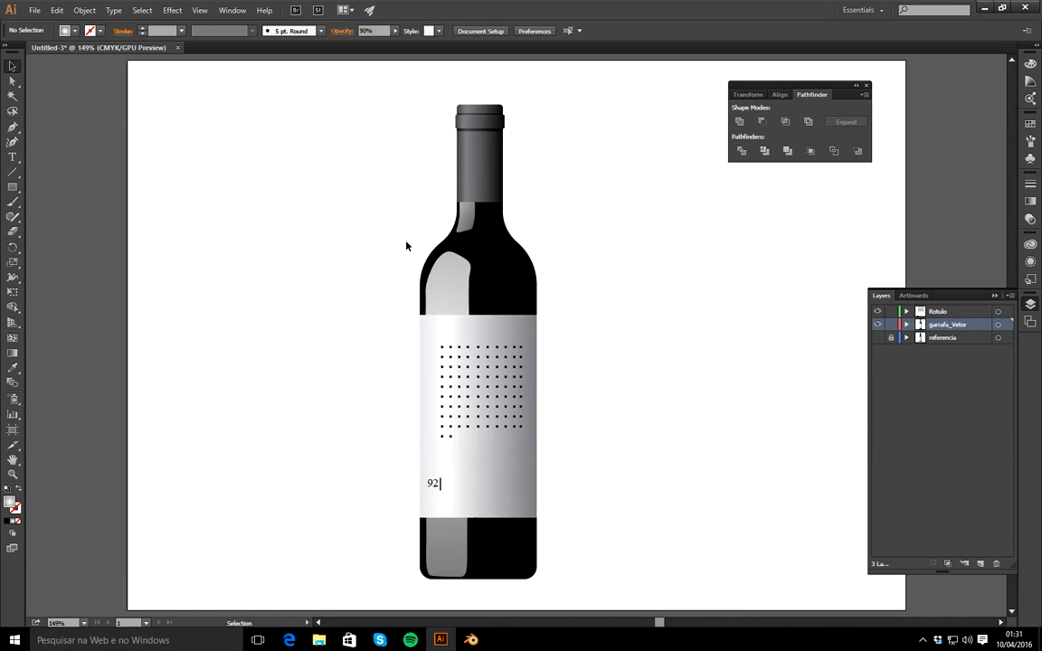
Scale the whole bottle down proportionally to about 35.6 by 144.6 mm and move it to the left half of the artboard
key(ctrl+minus)
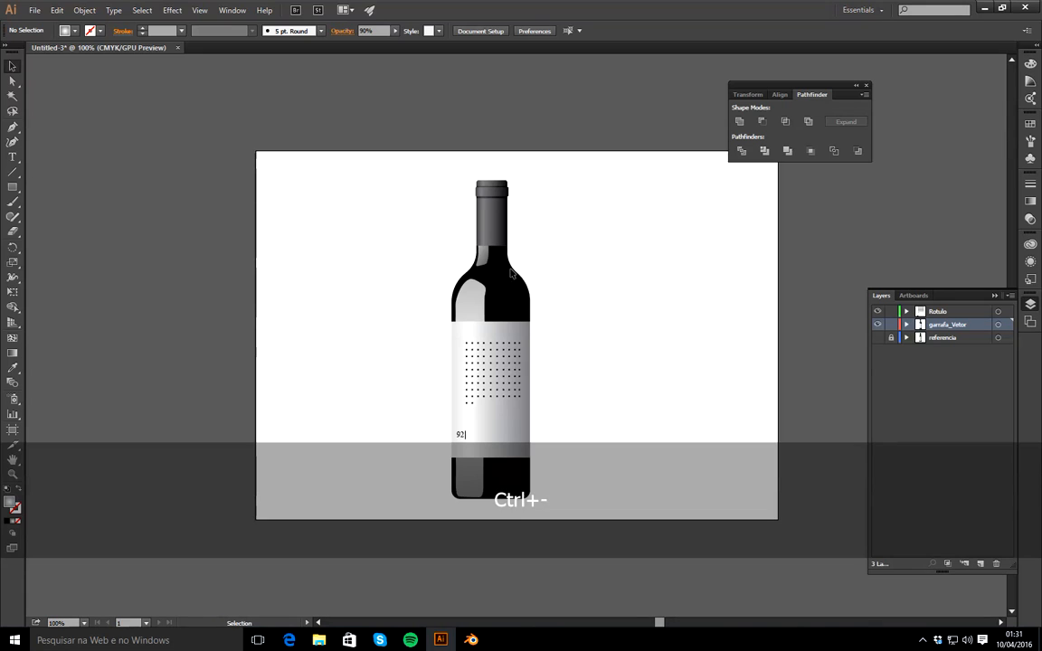
drag(426, 158, 576, 542)
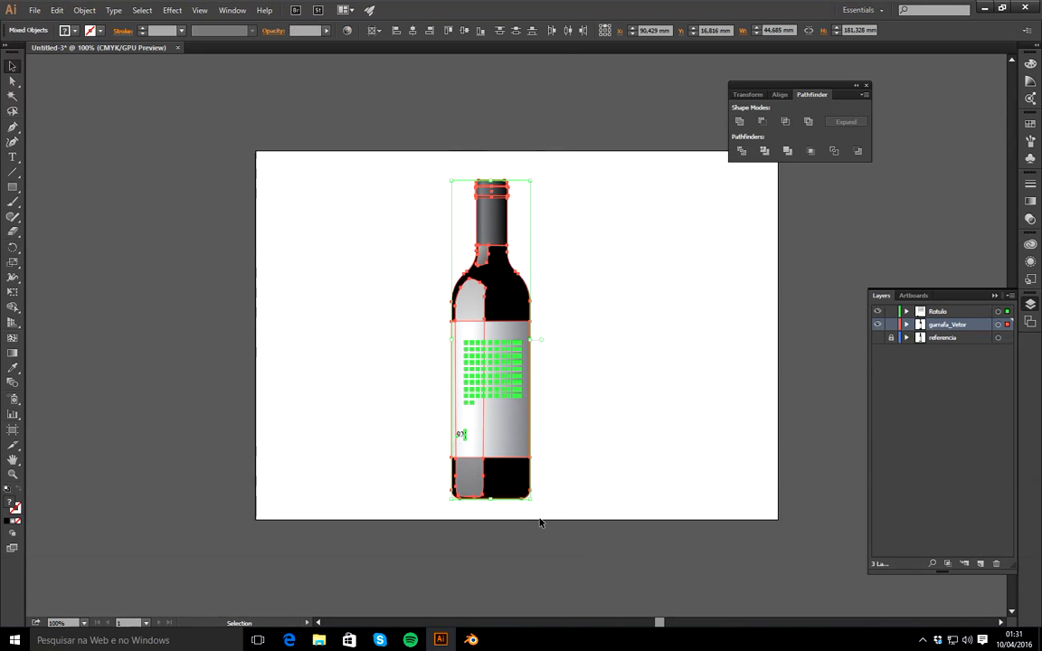
key(shift)
drag(531, 498, 513, 442)
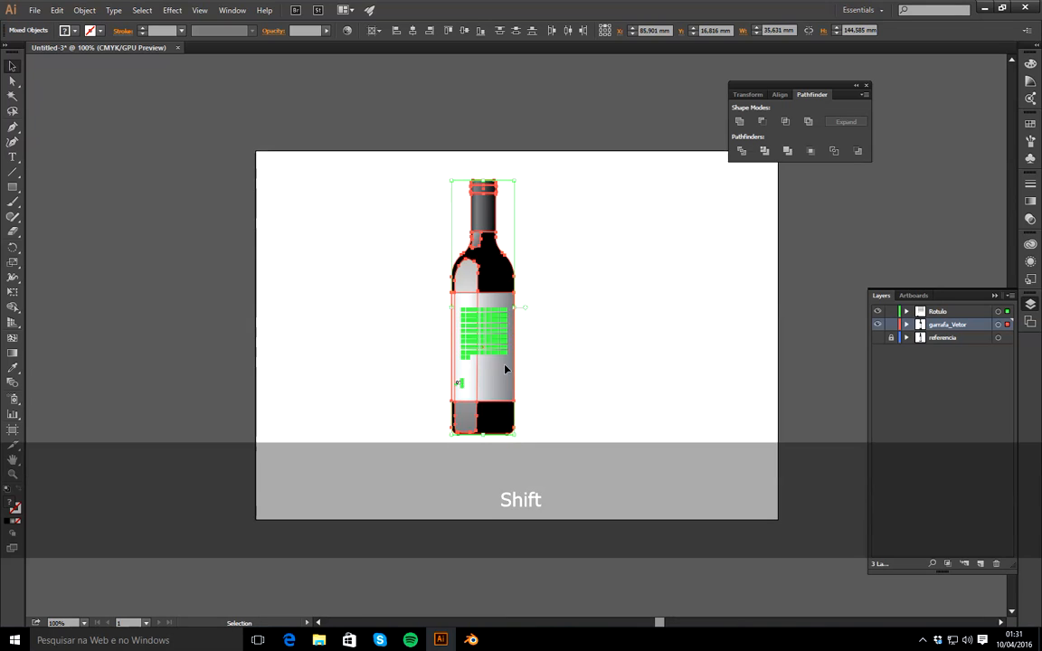
drag(484, 361, 422, 395)
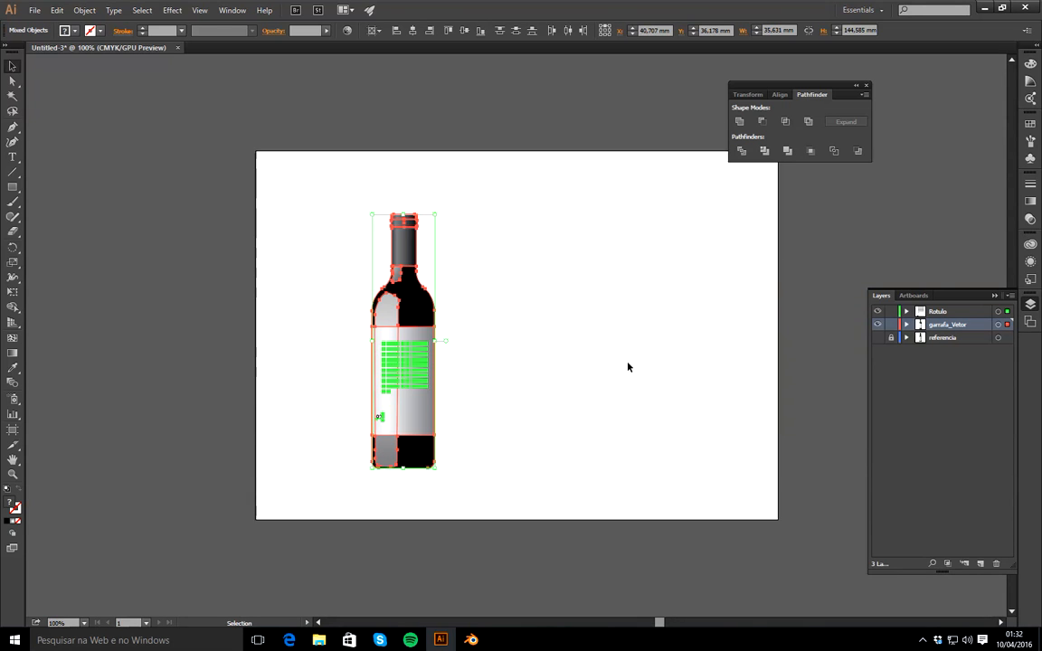
click(634, 365)
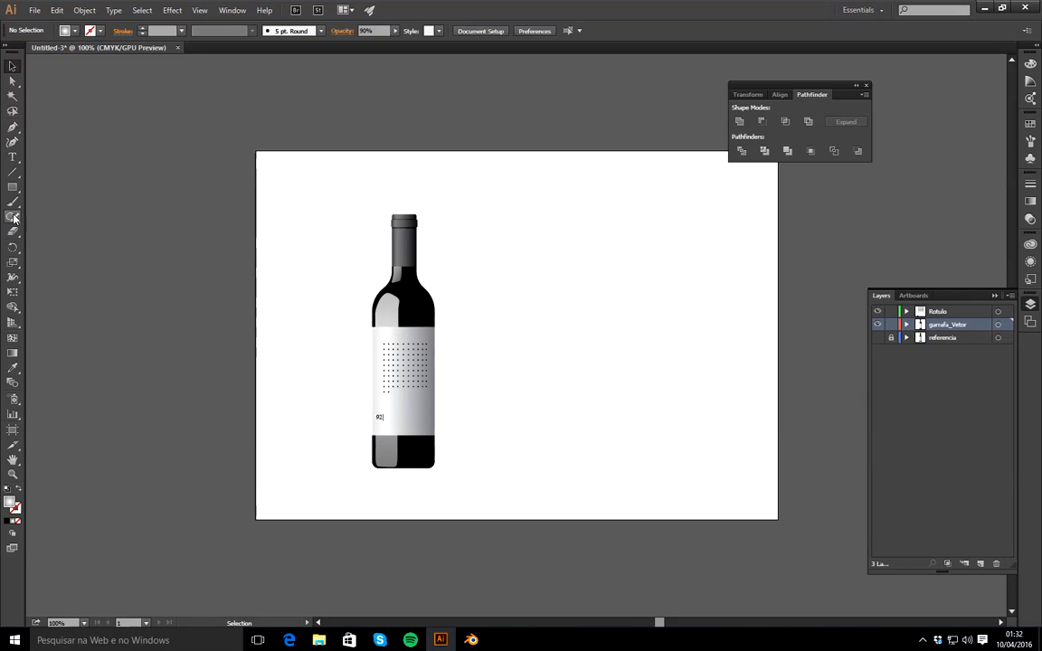
Create a new layer named Fundo between the garrafa_Vetor and referencia layers
key(m)
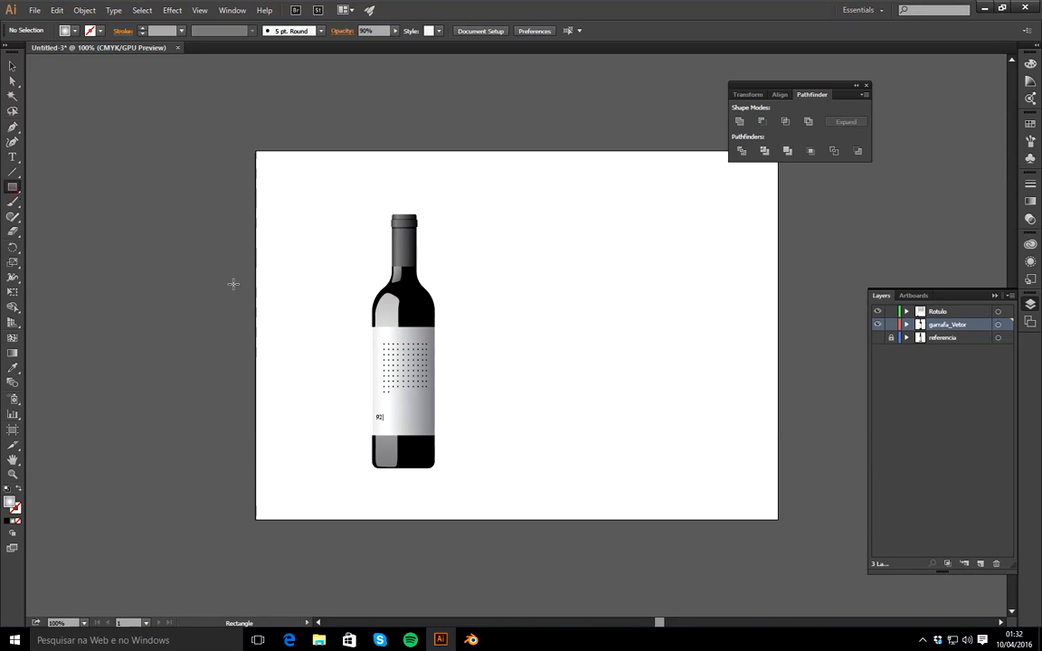
click(966, 338)
click(981, 561)
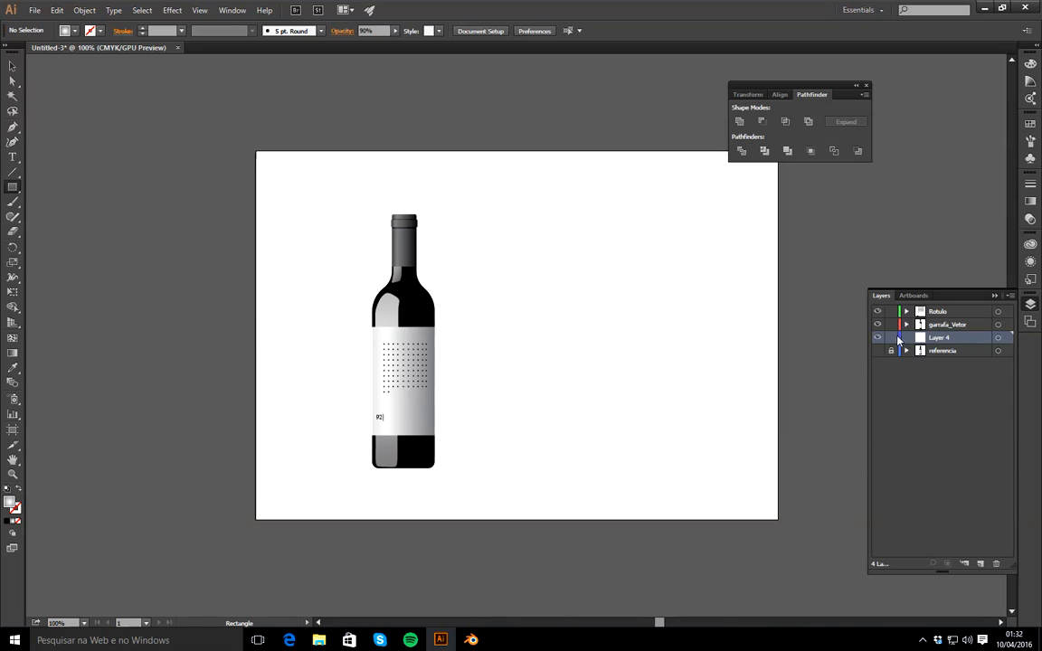
double_click(944, 339)
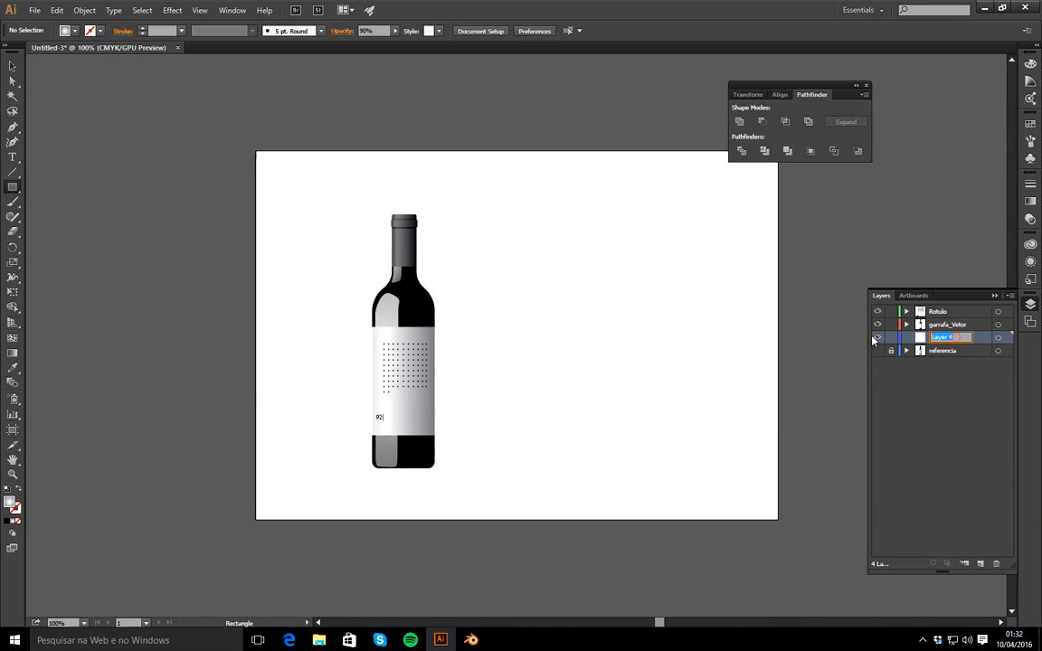
text(F)
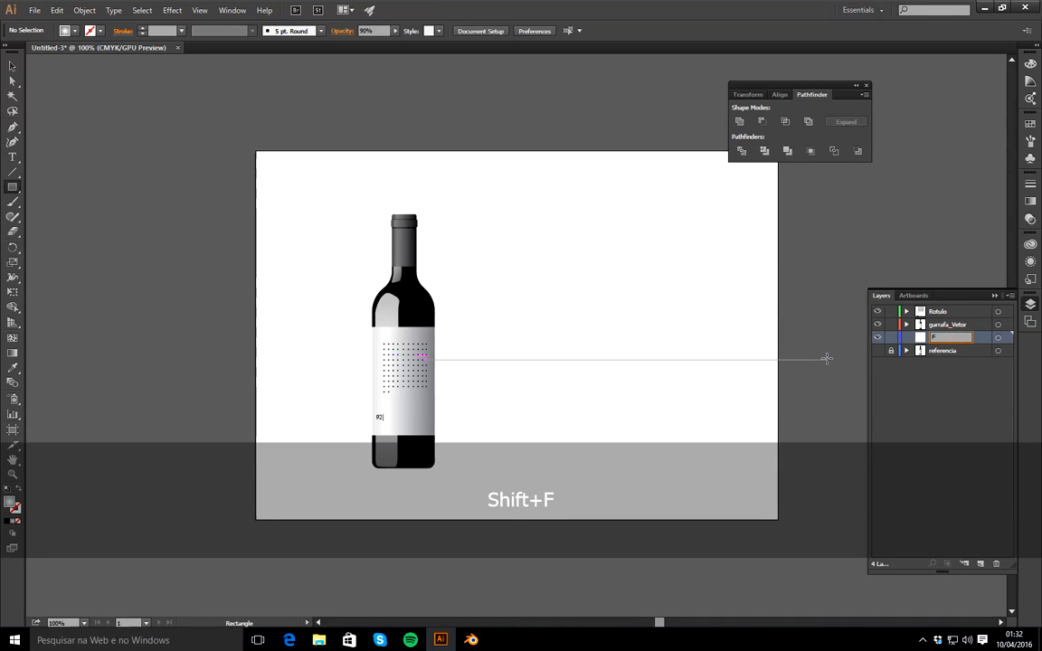
text(undo)
key(Return)
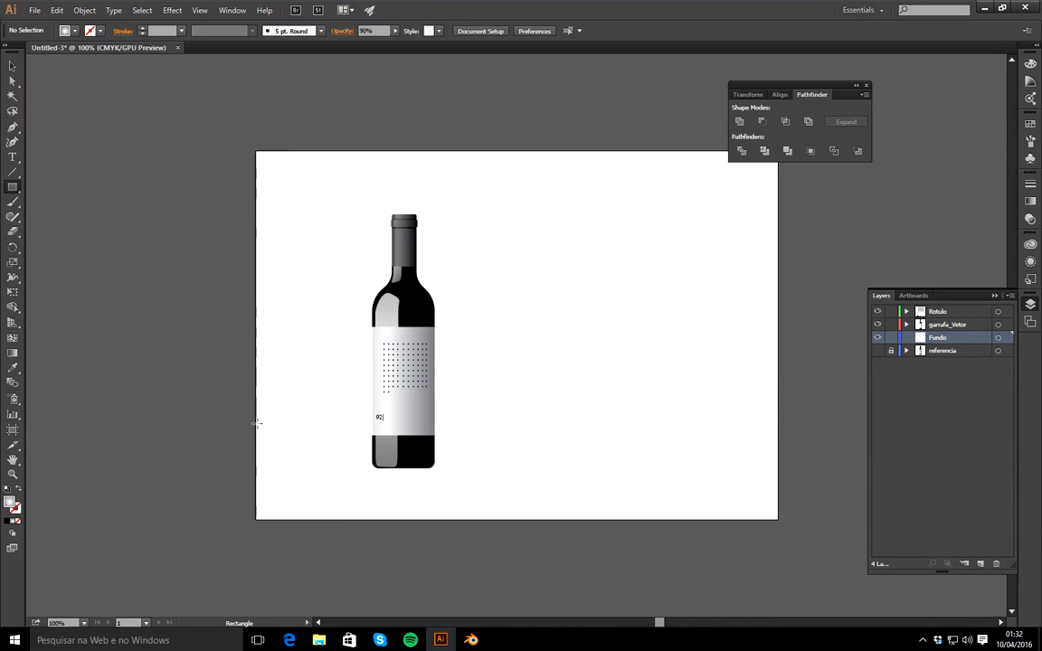
Draw a floor rectangle about 297 by 48 mm along the artboard's lower edge and give it a linear gradient at 90°
drag(256, 517, 778, 434)
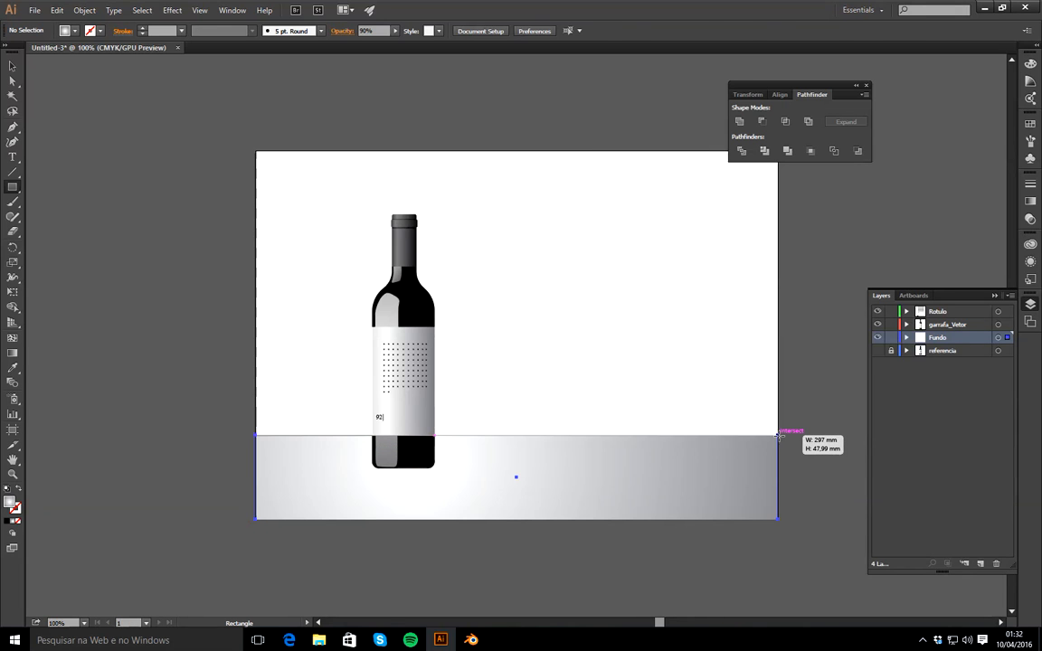
click(1031, 201)
click(964, 193)
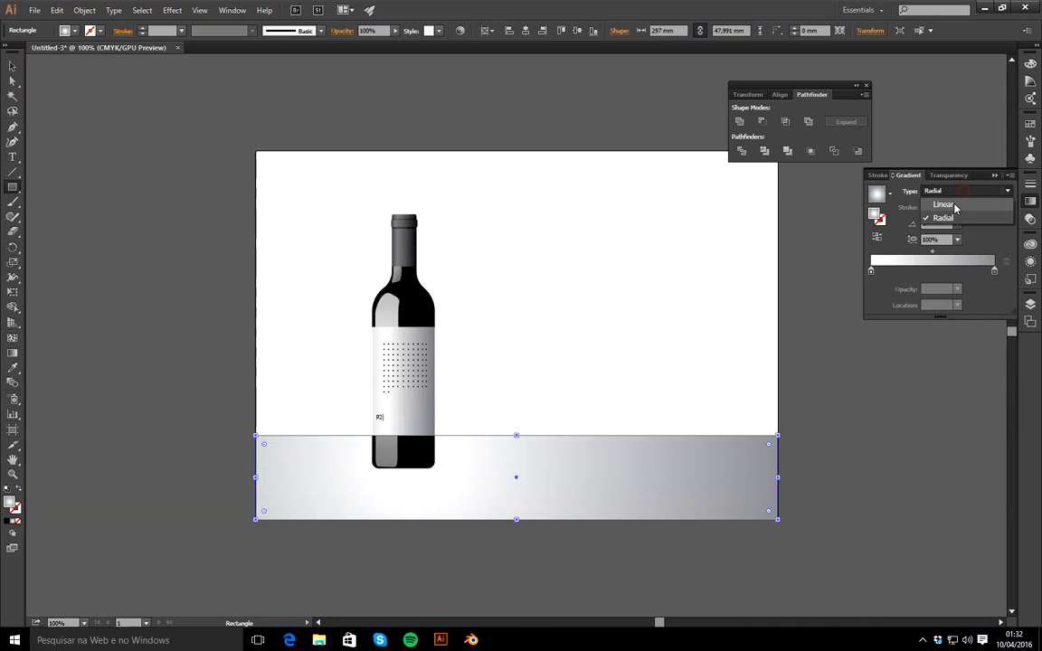
click(953, 207)
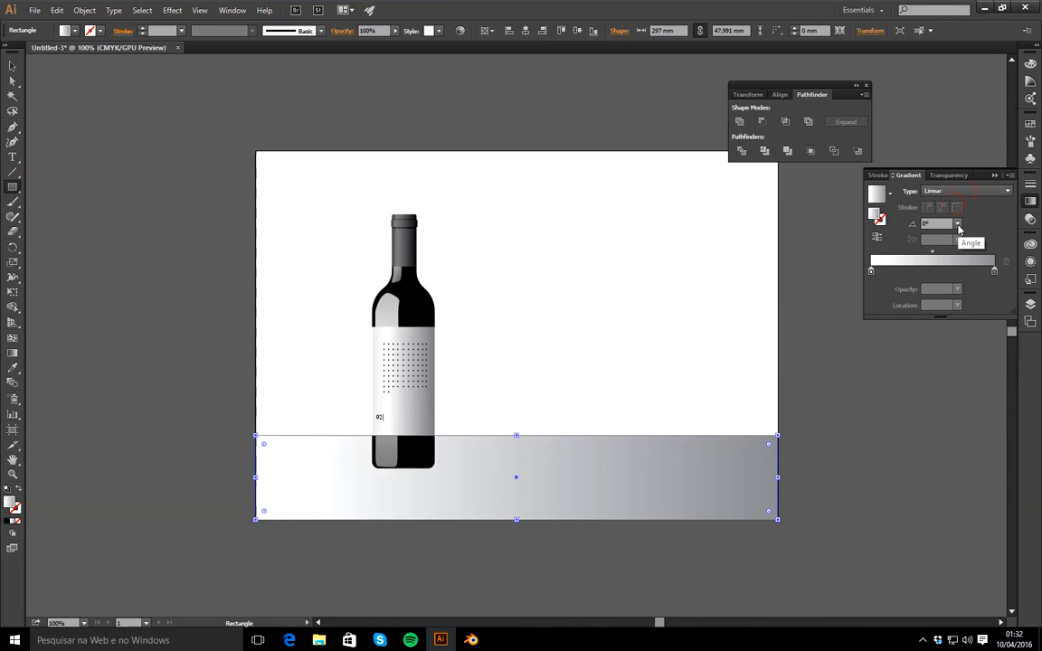
click(957, 224)
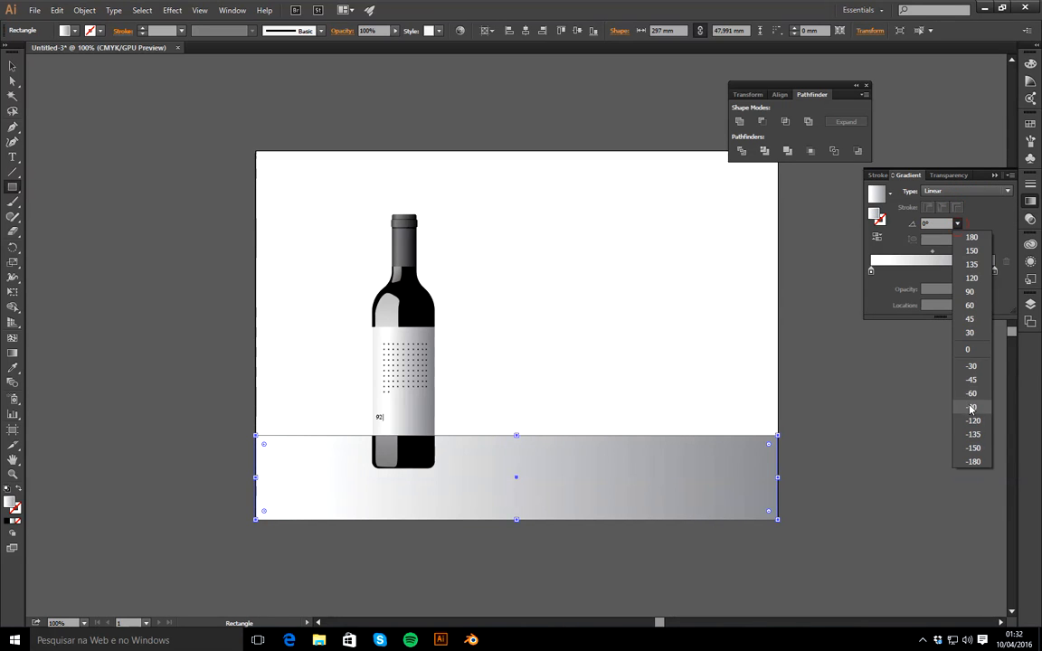
click(972, 406)
click(957, 226)
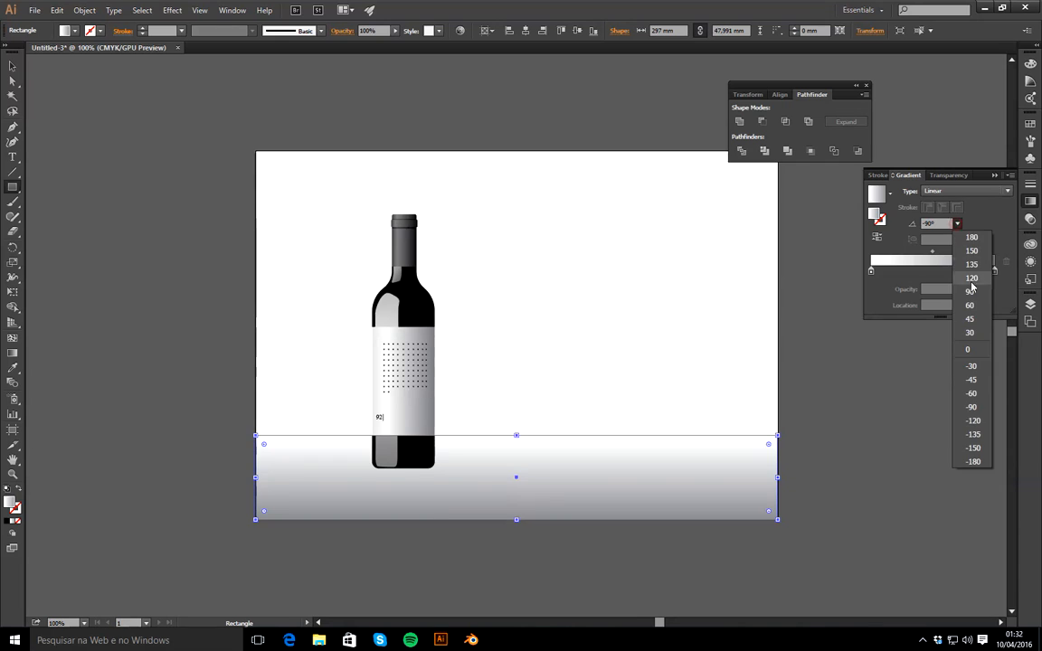
click(939, 319)
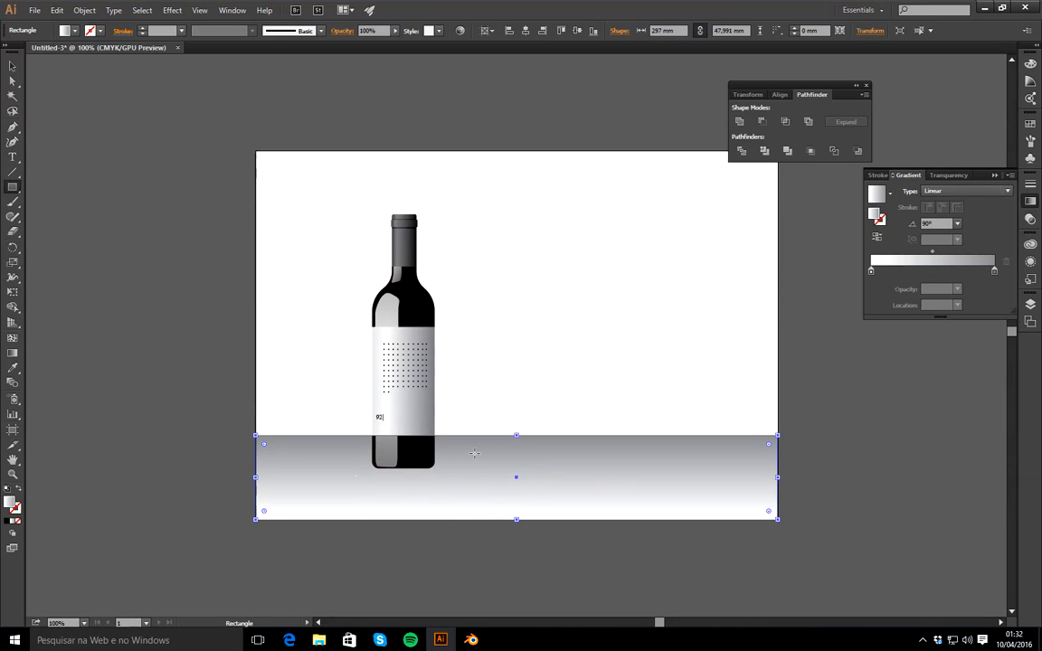
Duplicate the floor rectangle, flip its gradient vertically and stretch the copy to fill the artboard above the floor, aligned with the artboard's sides
key(v)
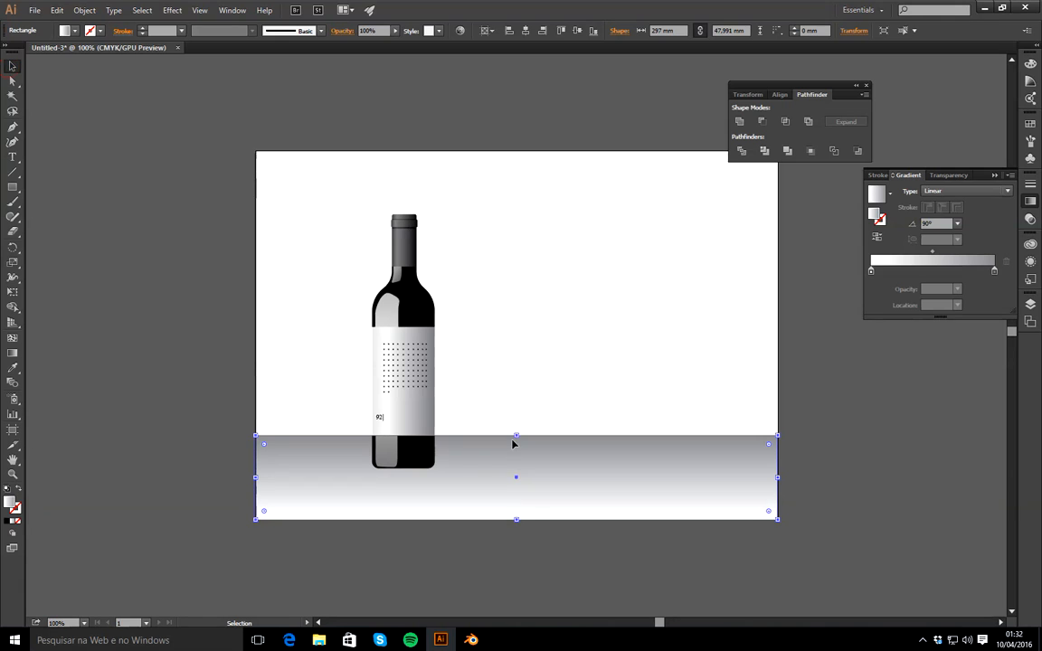
drag(516, 463, 556, 445)
drag(521, 498, 520, 150)
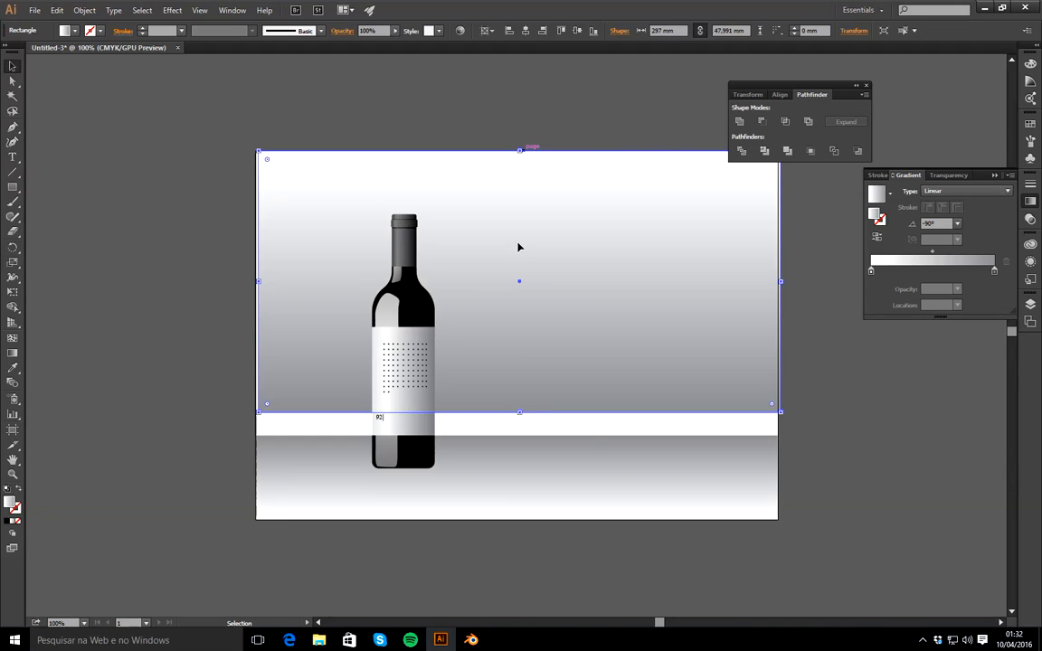
drag(521, 414, 530, 435)
click(833, 486)
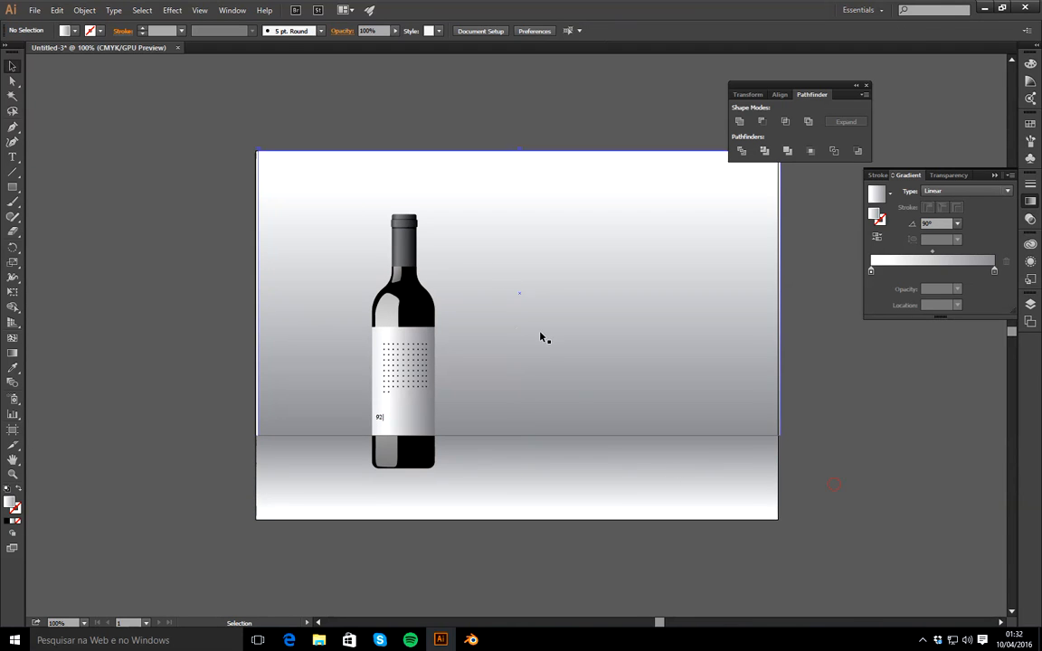
drag(509, 380, 528, 384)
click(783, 400)
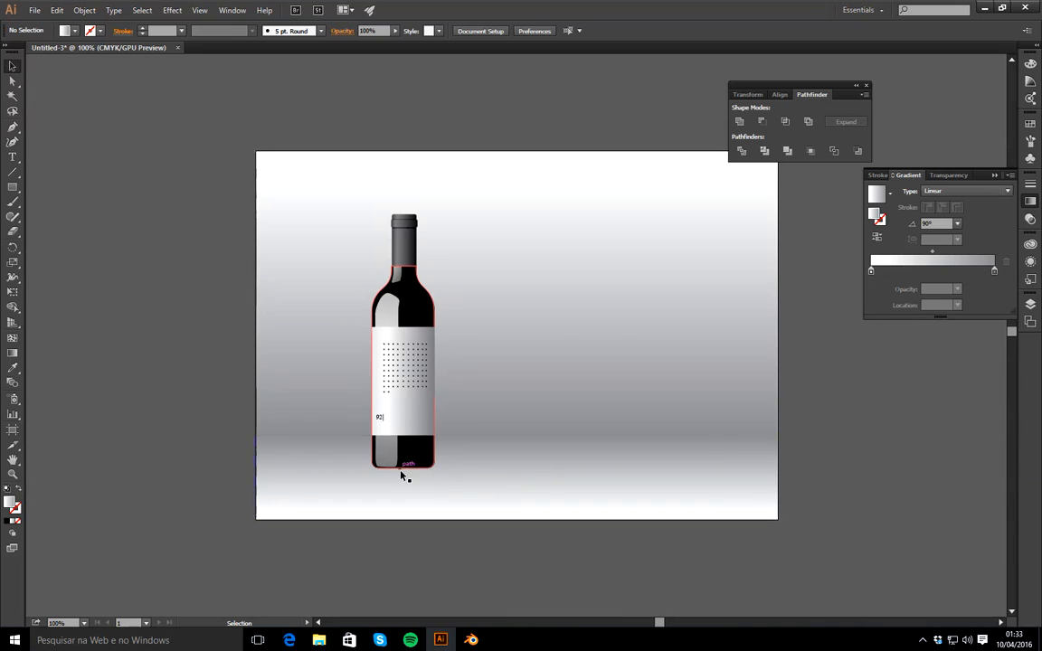
Draw a flat ellipse about 54.5 by 3.4 mm at the bottle's base, extending past its right side, and fill it dark gray
click(14, 477)
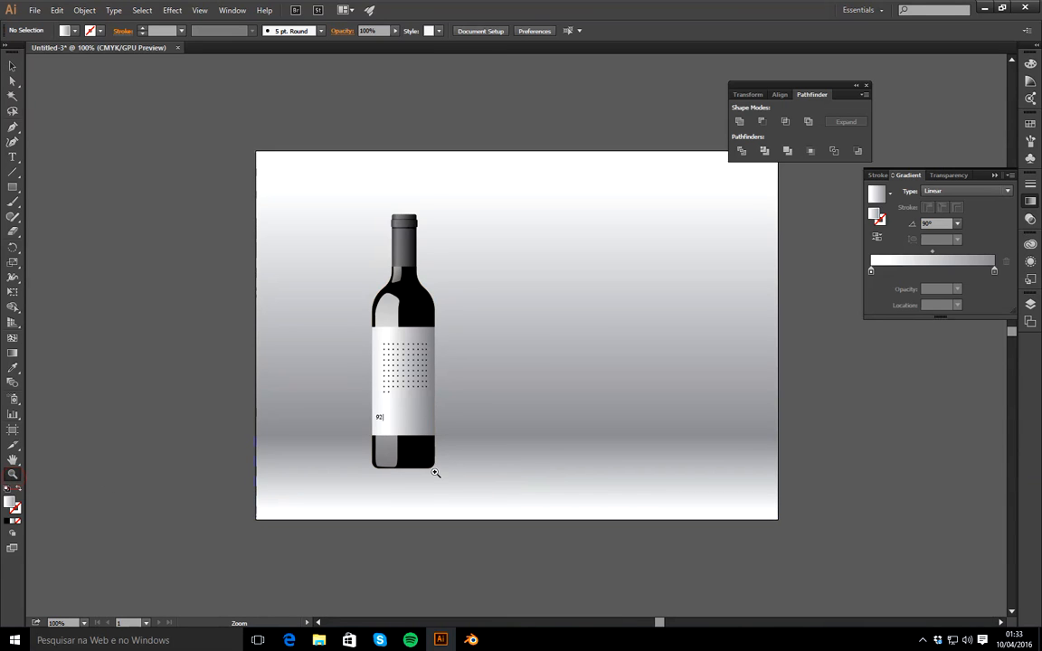
click(435, 472)
click(526, 323)
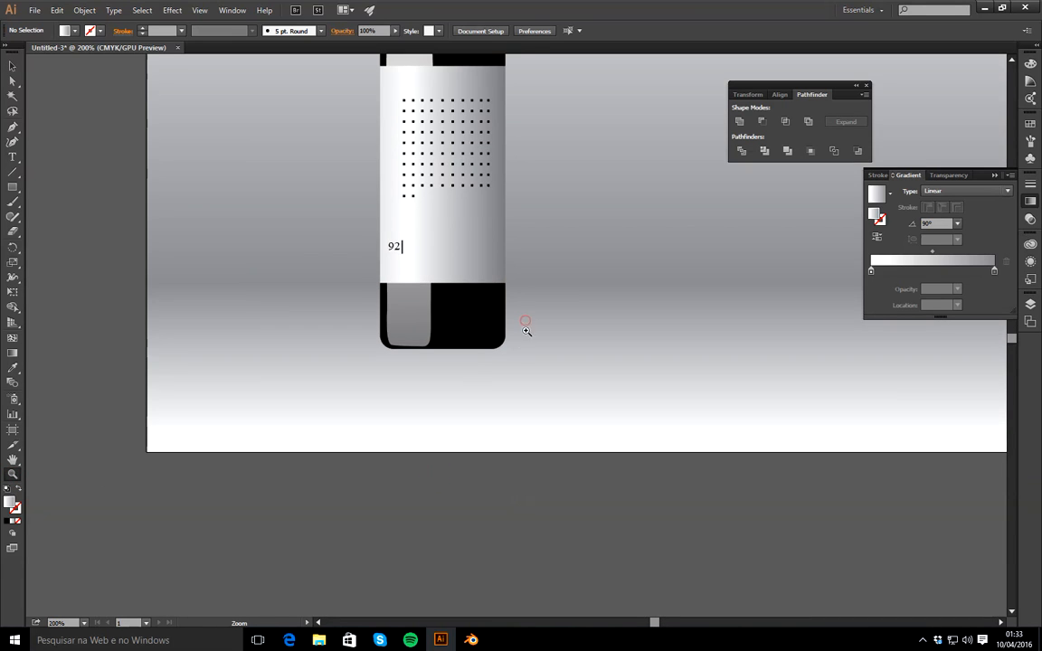
click(474, 360)
key(space)
drag(516, 258, 393, 285)
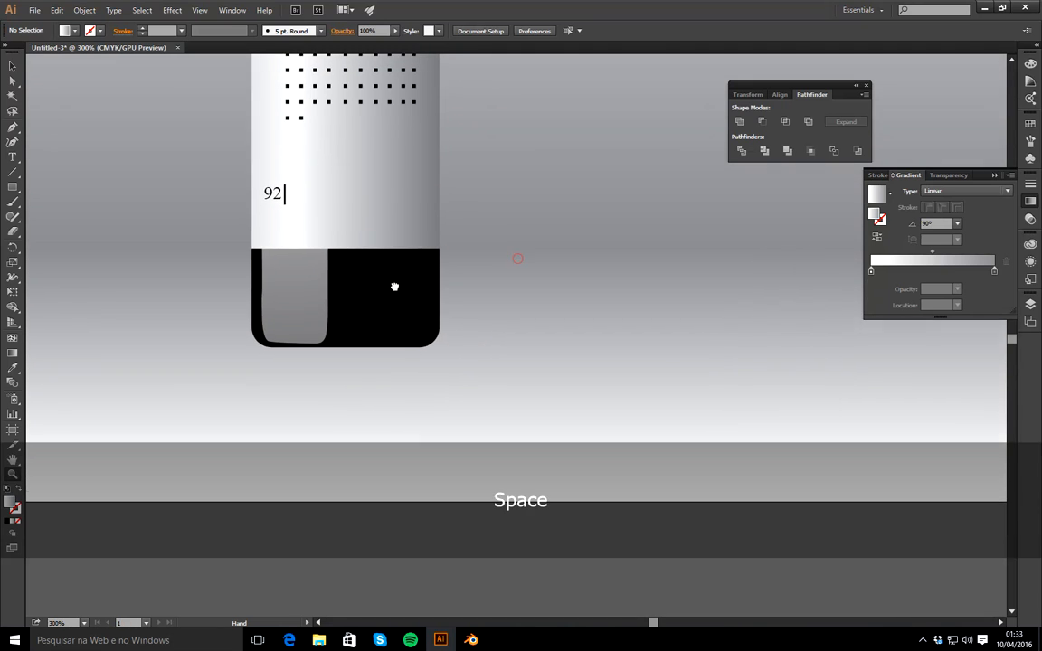
click(16, 188)
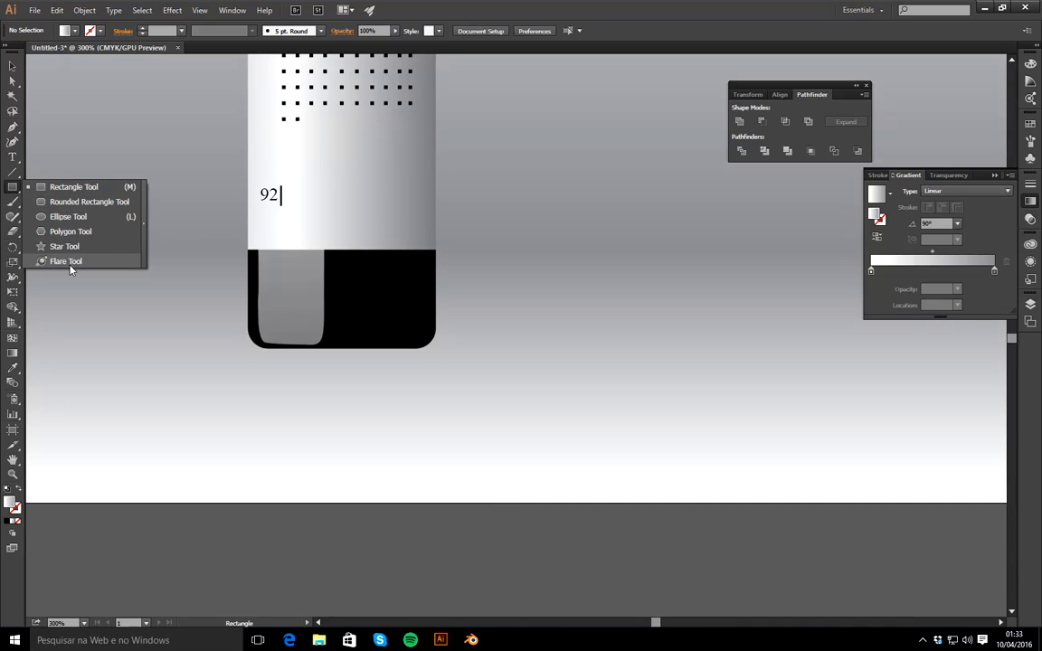
click(82, 220)
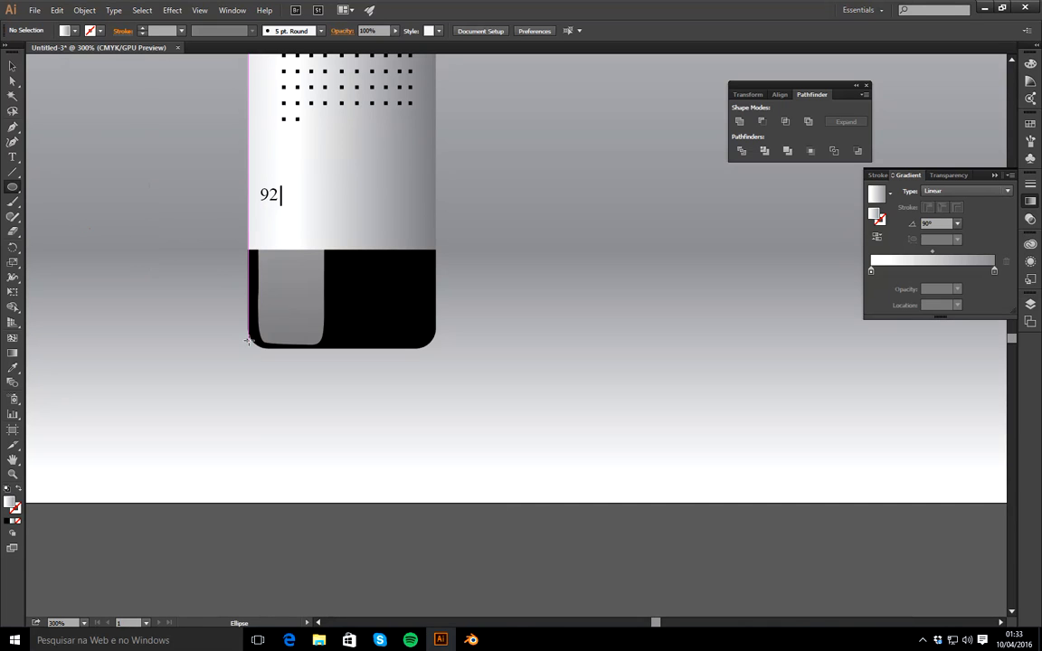
drag(248, 339, 536, 357)
click(75, 31)
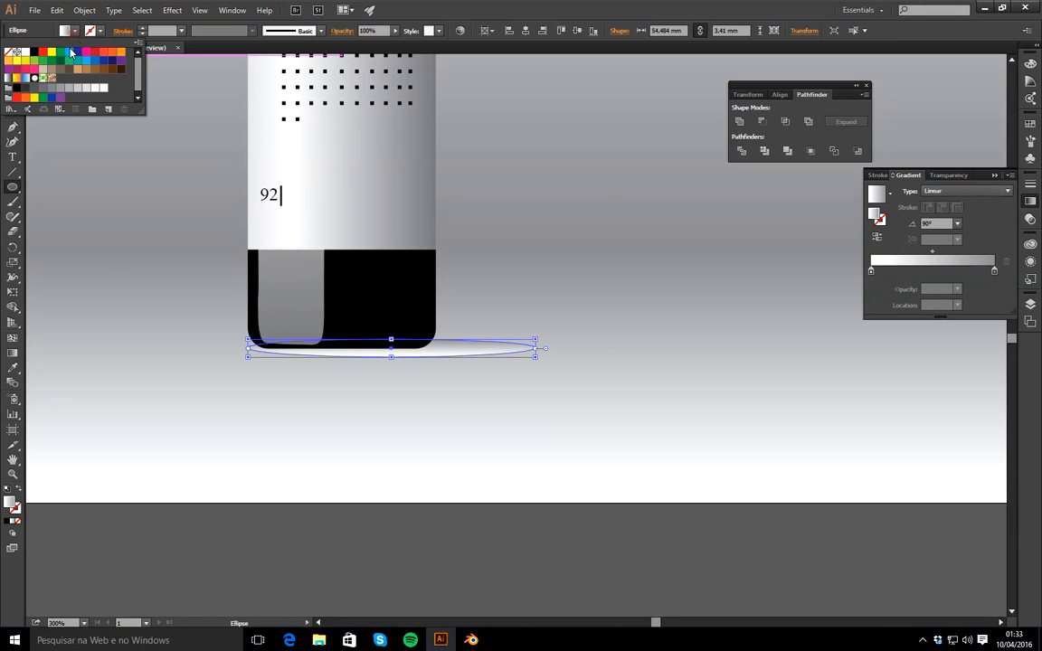
click(25, 88)
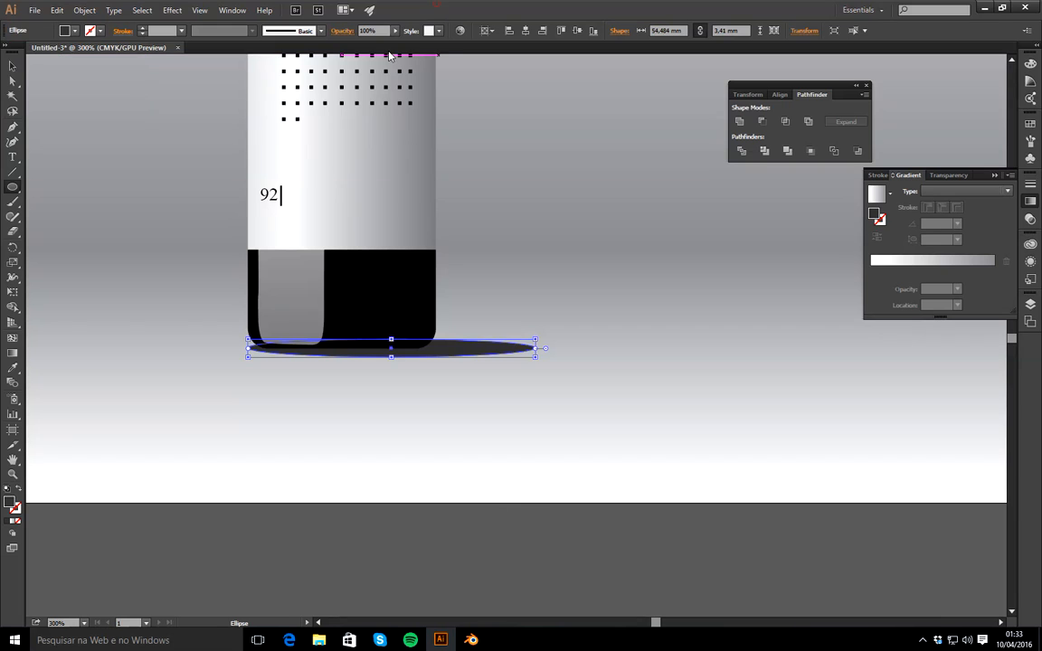
Apply a Gaussian Blur with a 7,8 pixel radius to the dark gray shadow ellipse at the bottle's base
click(13, 67)
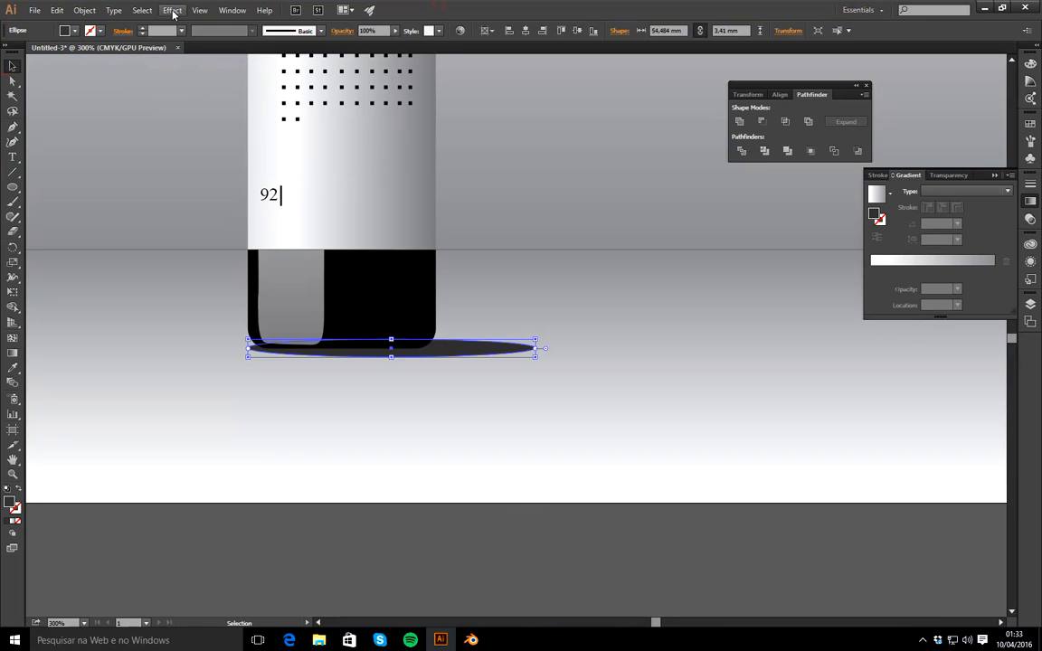
click(174, 11)
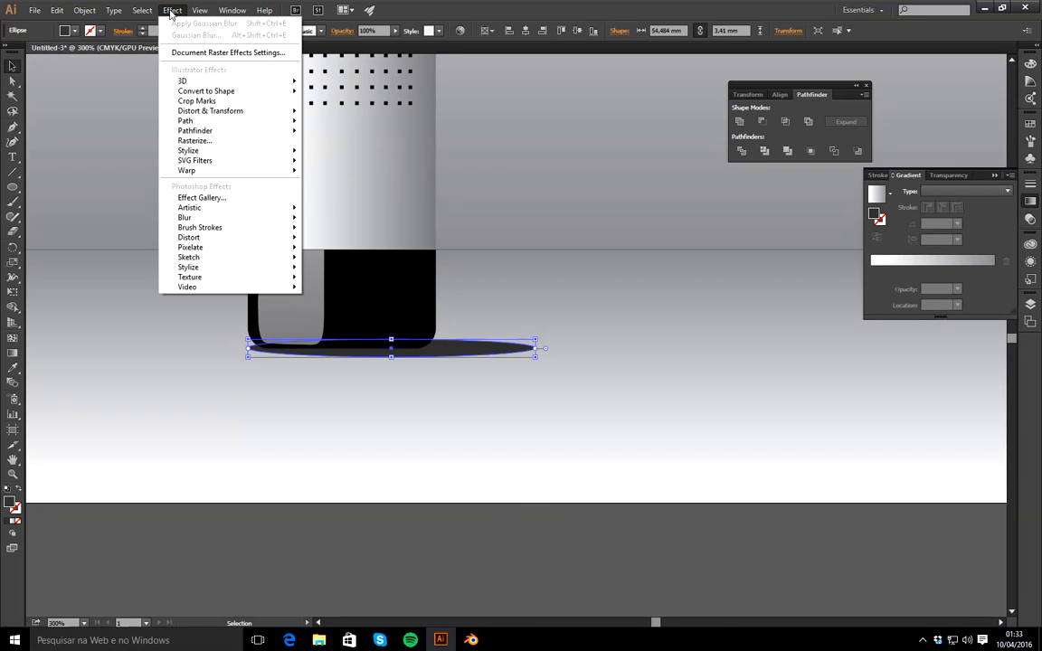
mouse_move(226, 218)
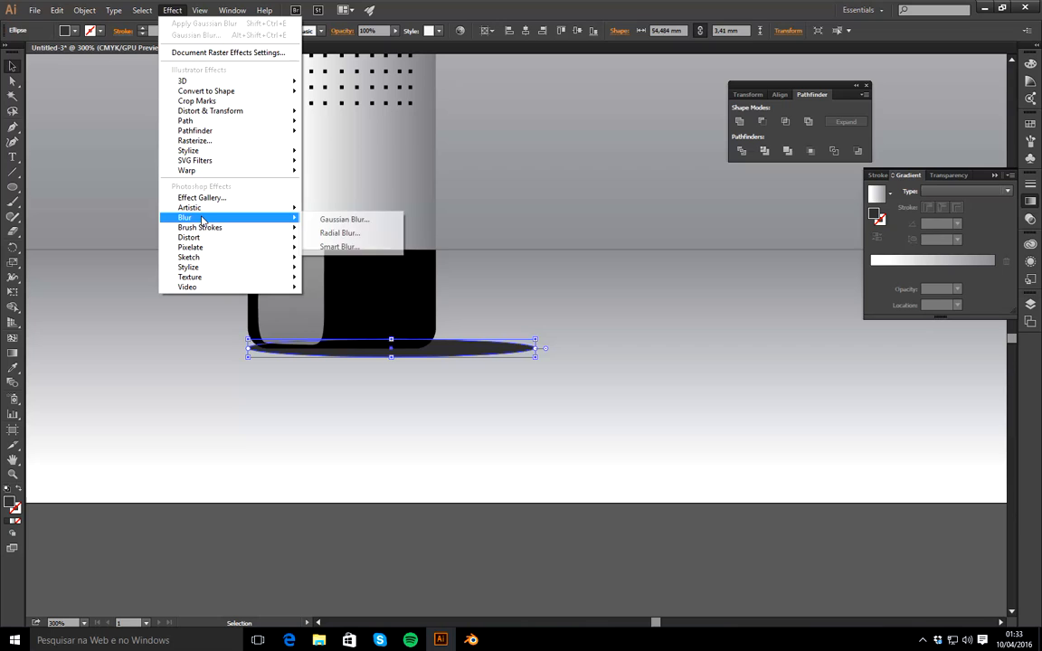
click(368, 219)
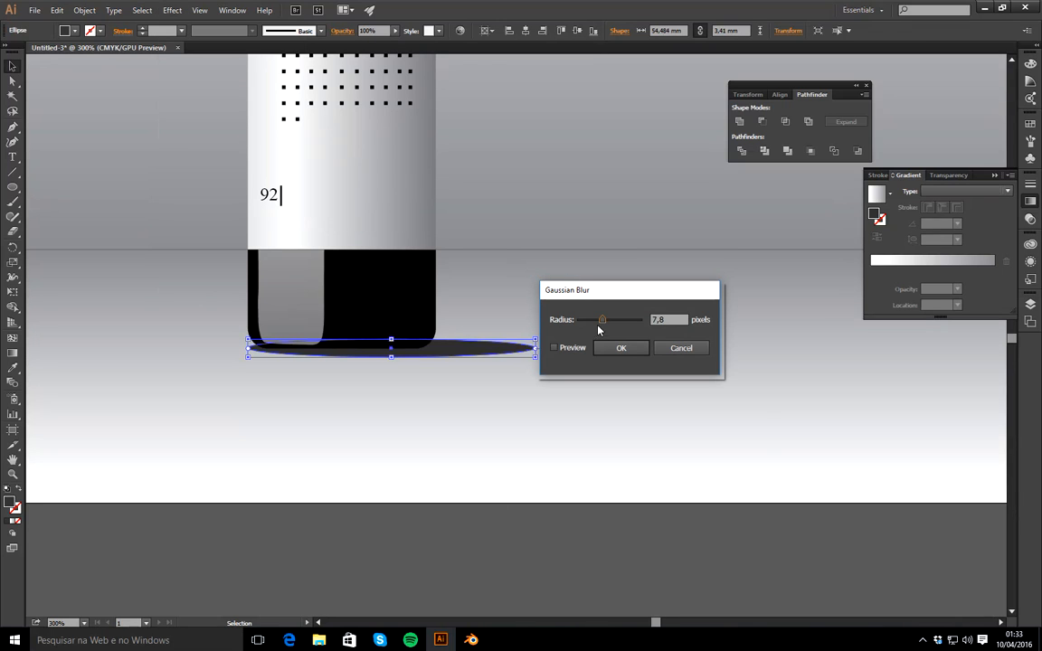
click(553, 349)
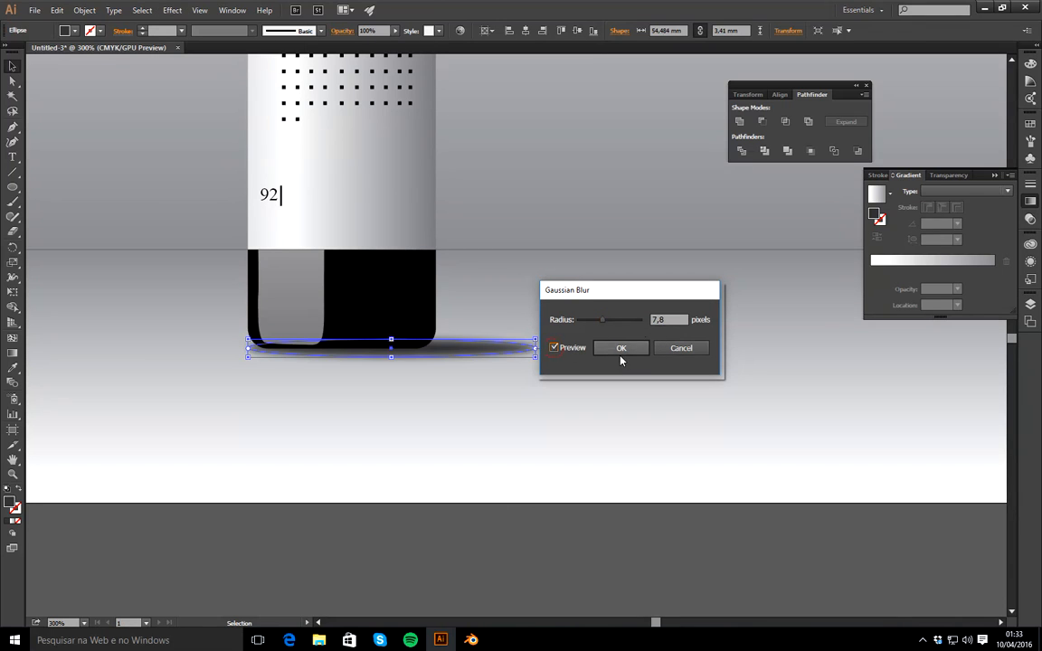
click(620, 351)
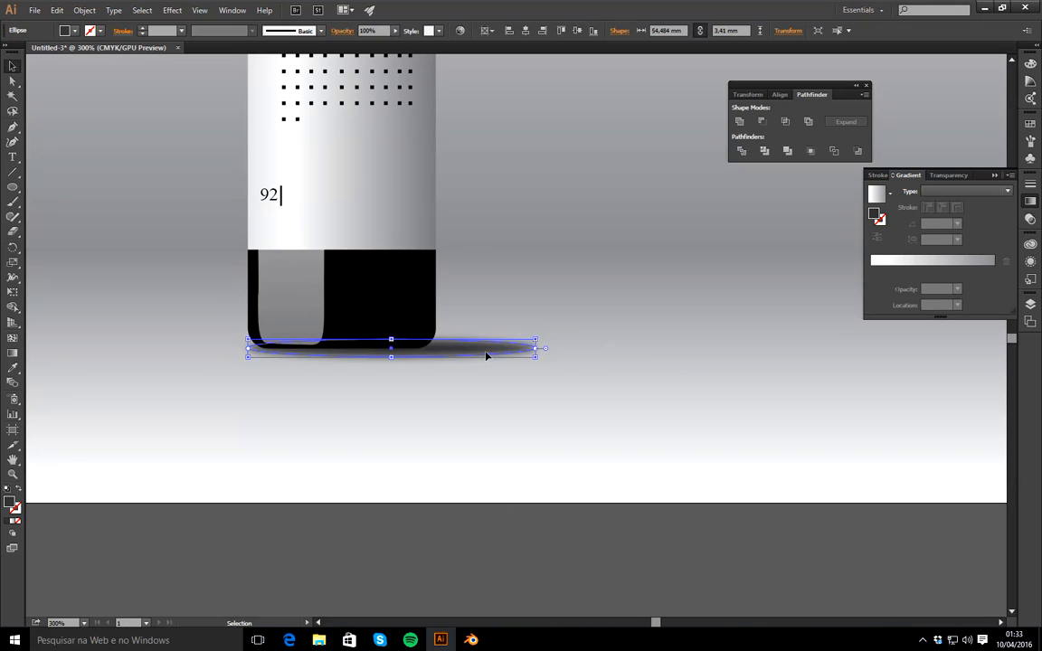
Nudge the blurred shadow ellipse slightly upward against the bottle's base and clear the selection
key(Up)
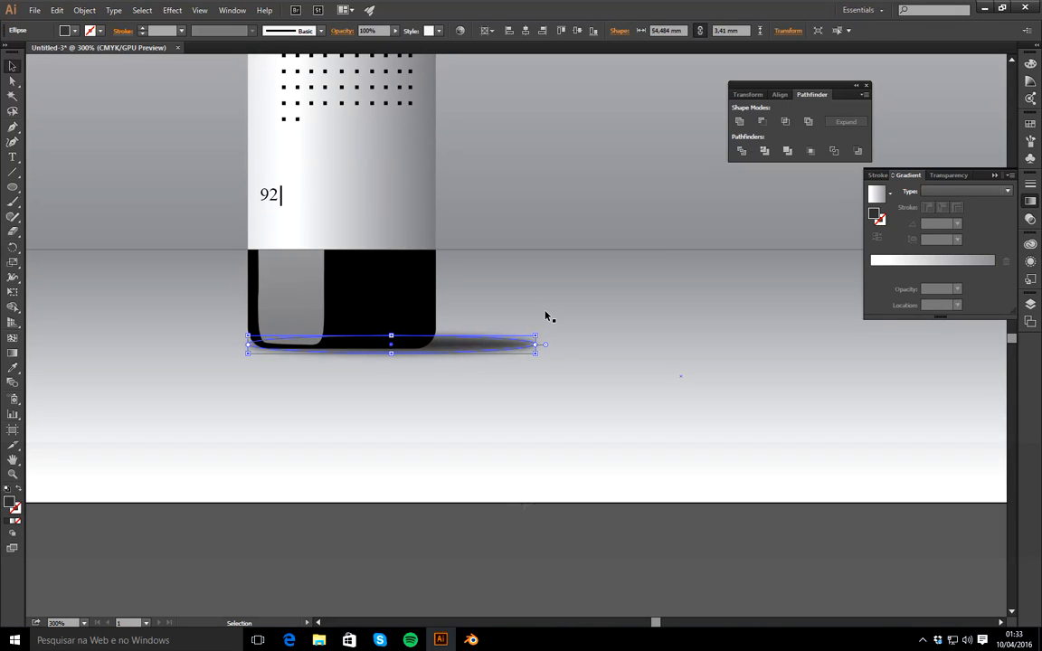
click(546, 317)
key(ctrl+0)
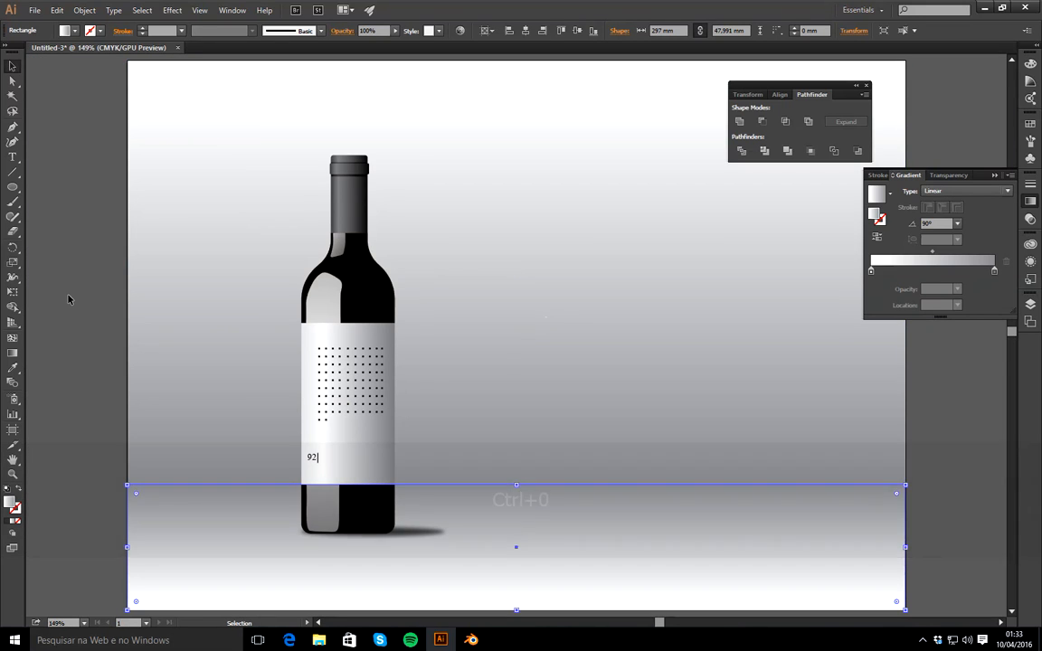
click(67, 296)
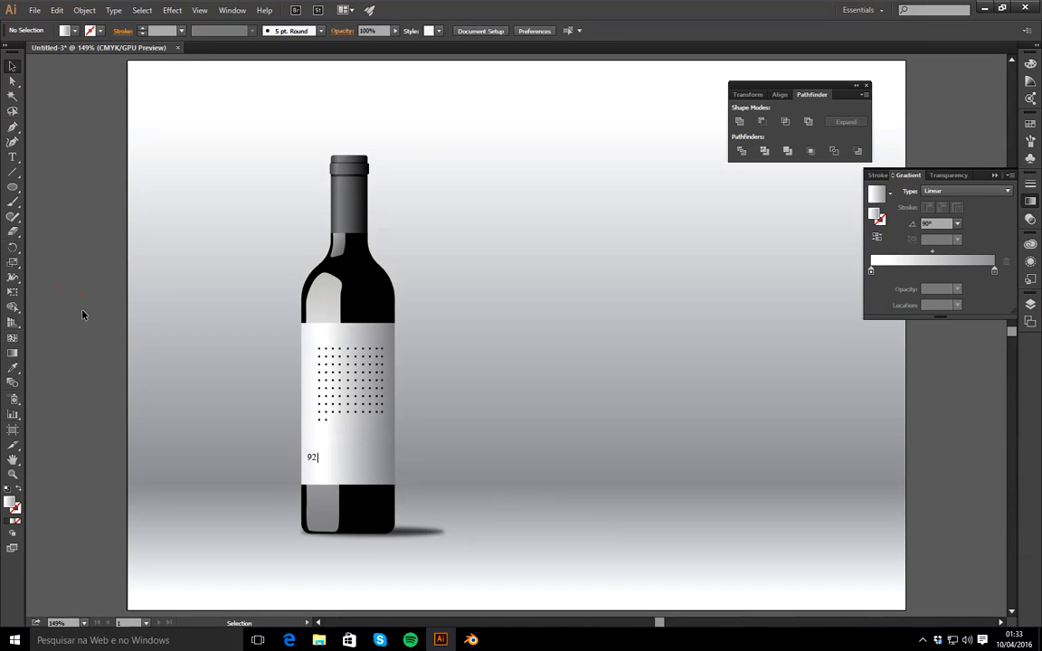
Lower the shadow ellipse's opacity to 56% and deselect it
click(407, 535)
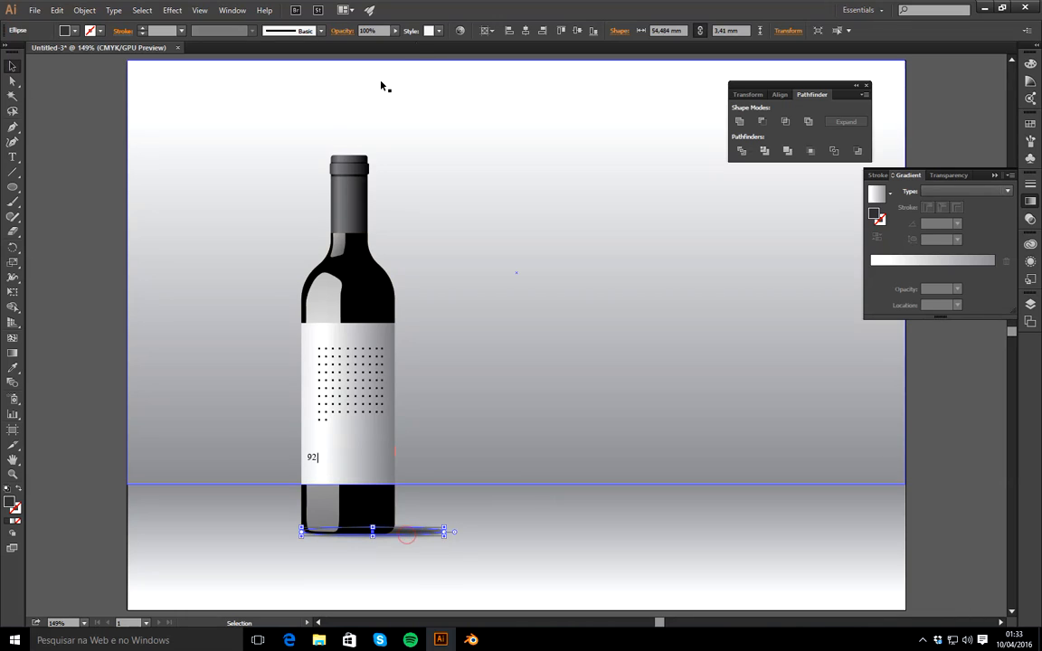
drag(398, 34, 374, 48)
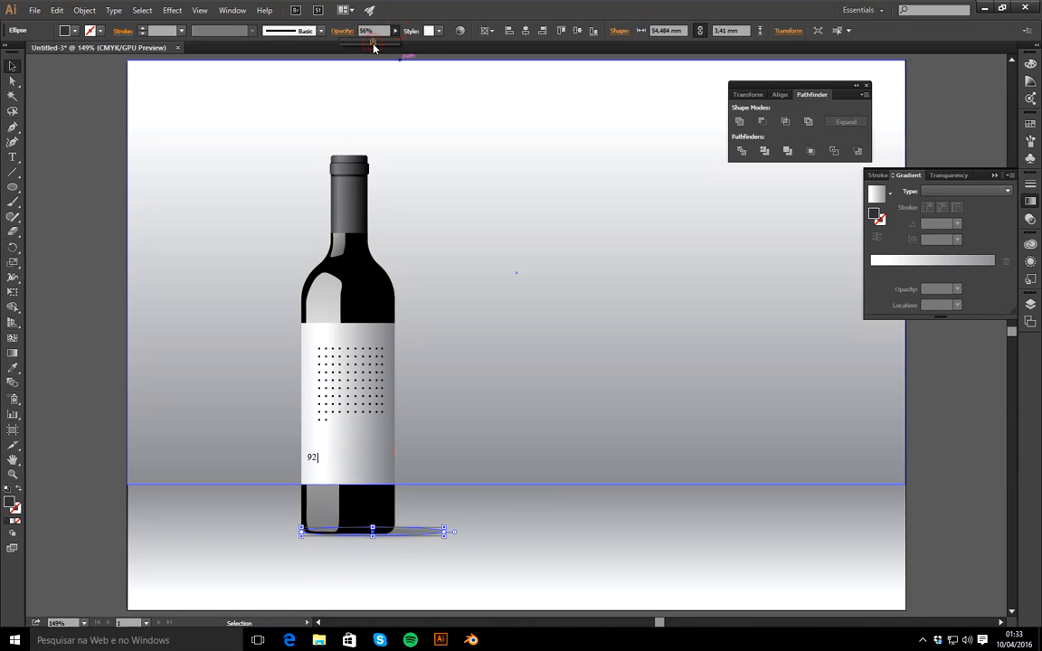
click(71, 237)
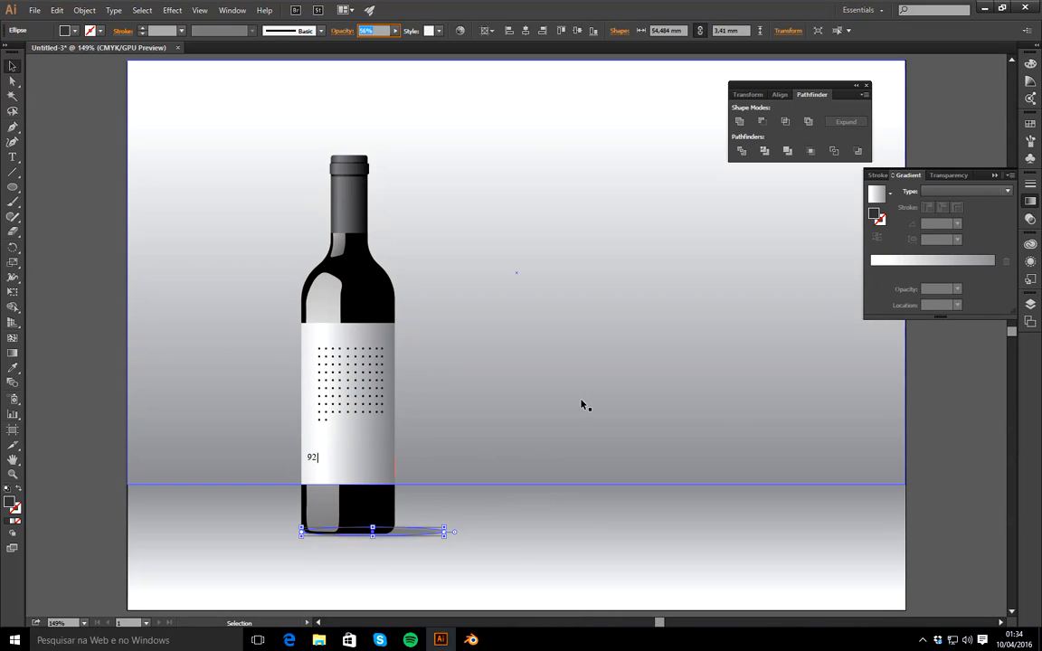
click(932, 452)
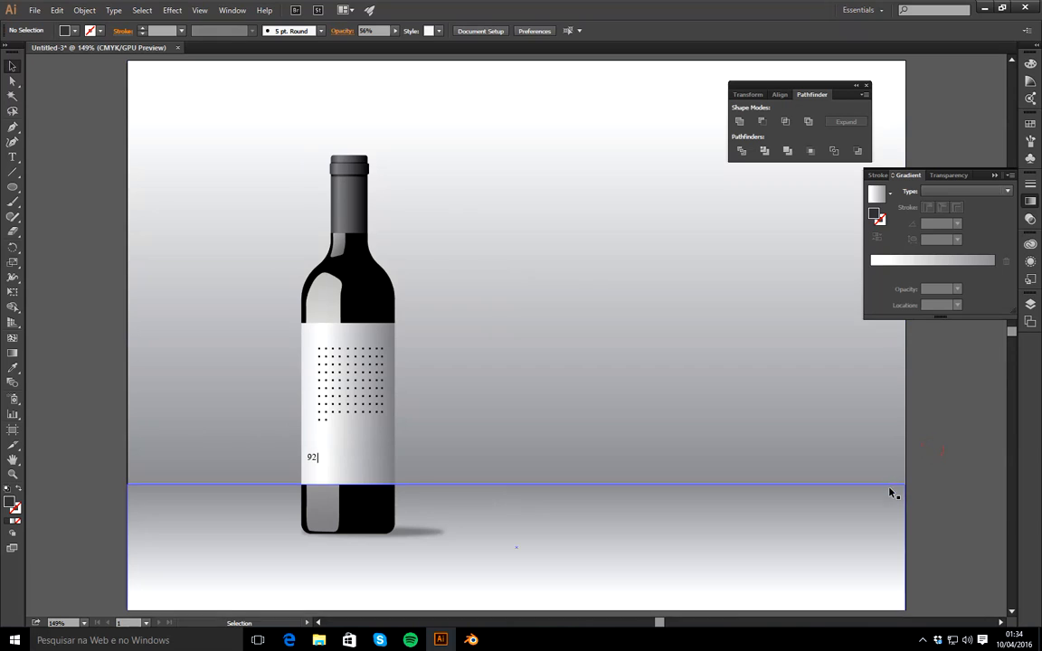